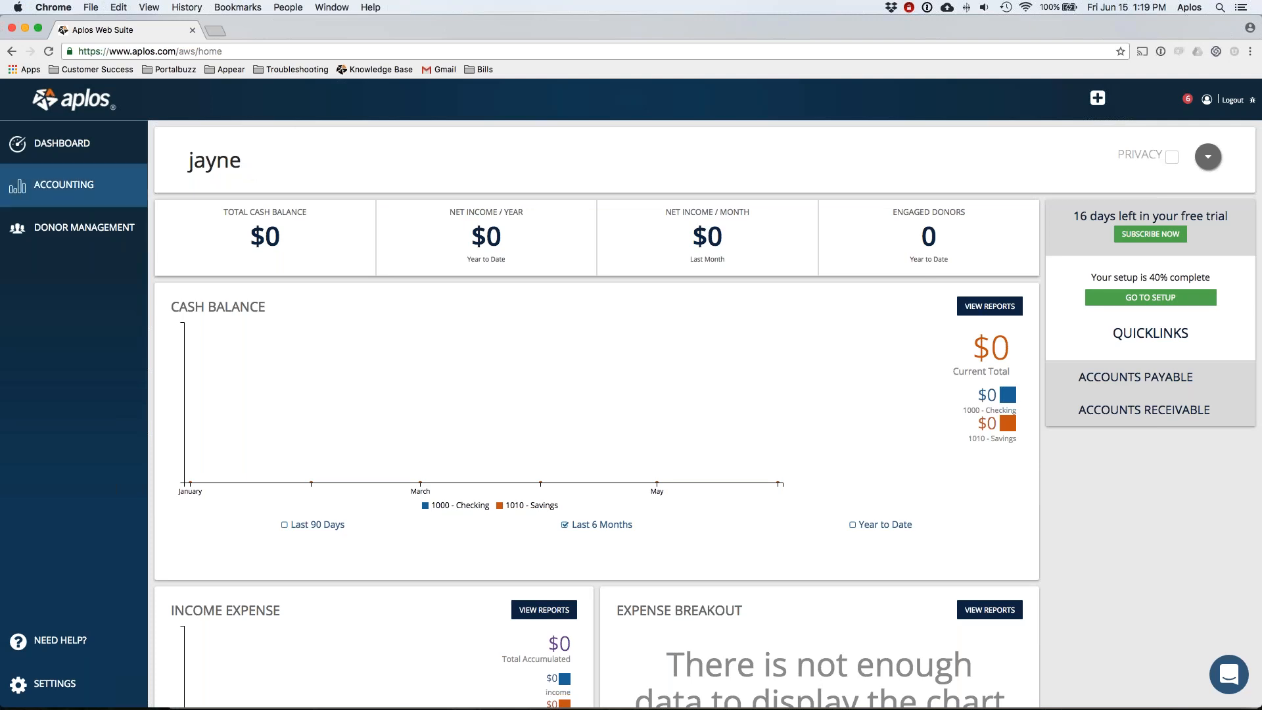
Open the Contact List and start a contact import from there
left_click(88, 189)
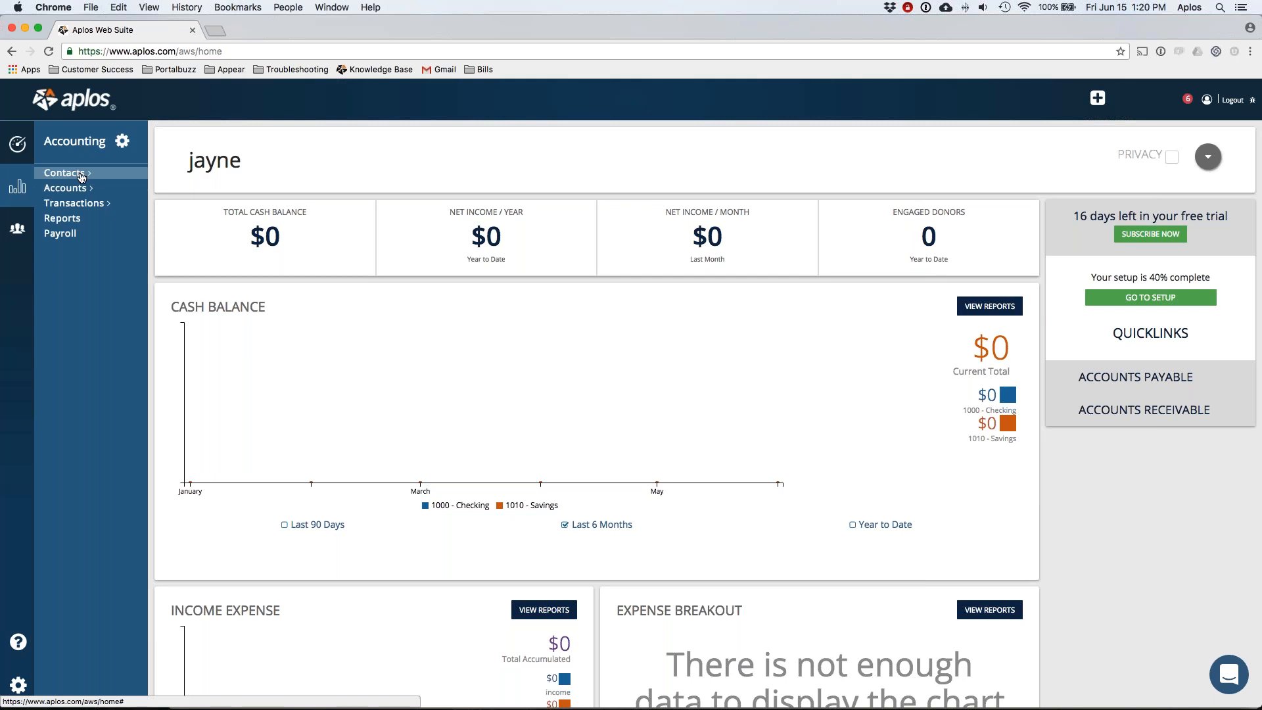
left_click(18, 228)
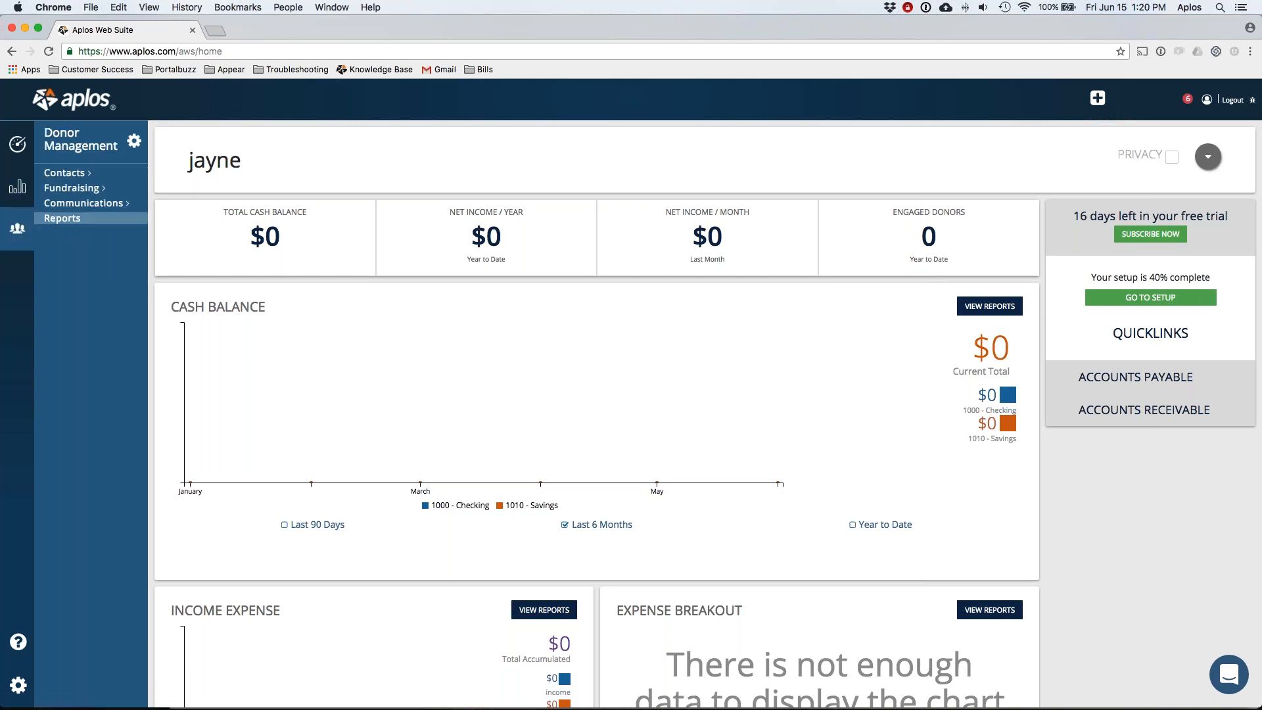
left_click(78, 174)
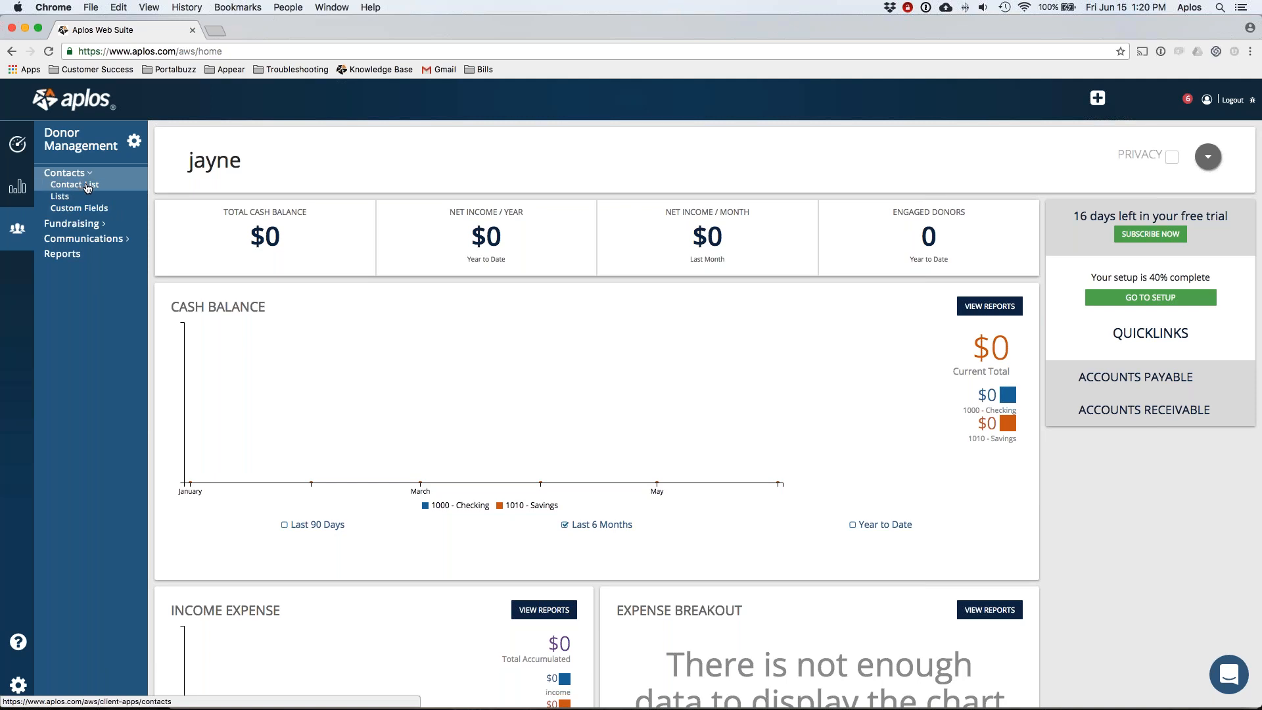
left_click(88, 185)
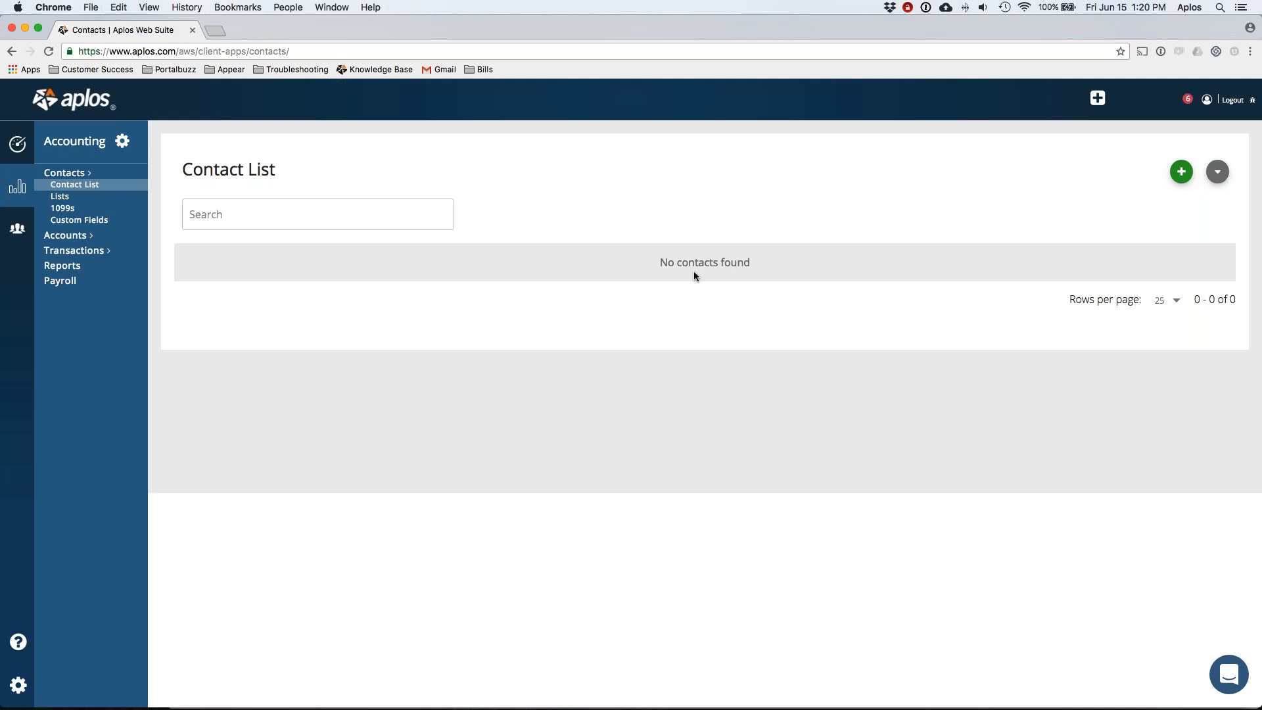
left_click(1220, 177)
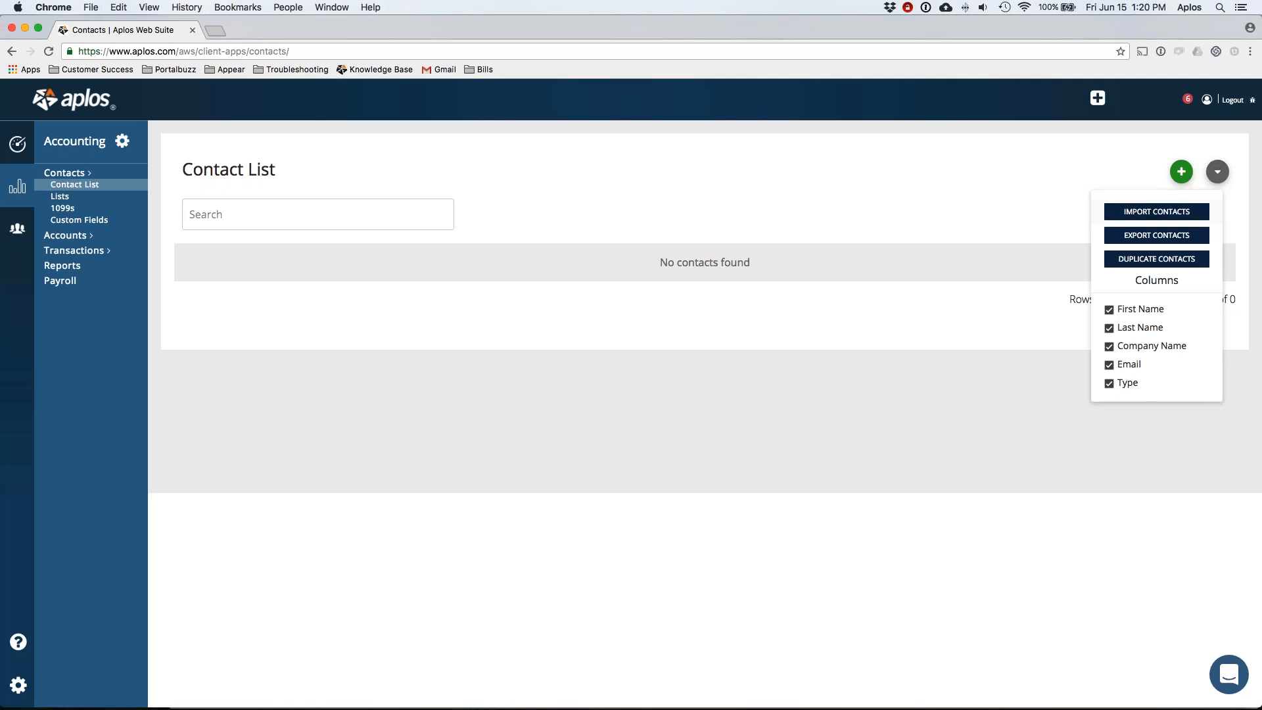
left_click(1153, 213)
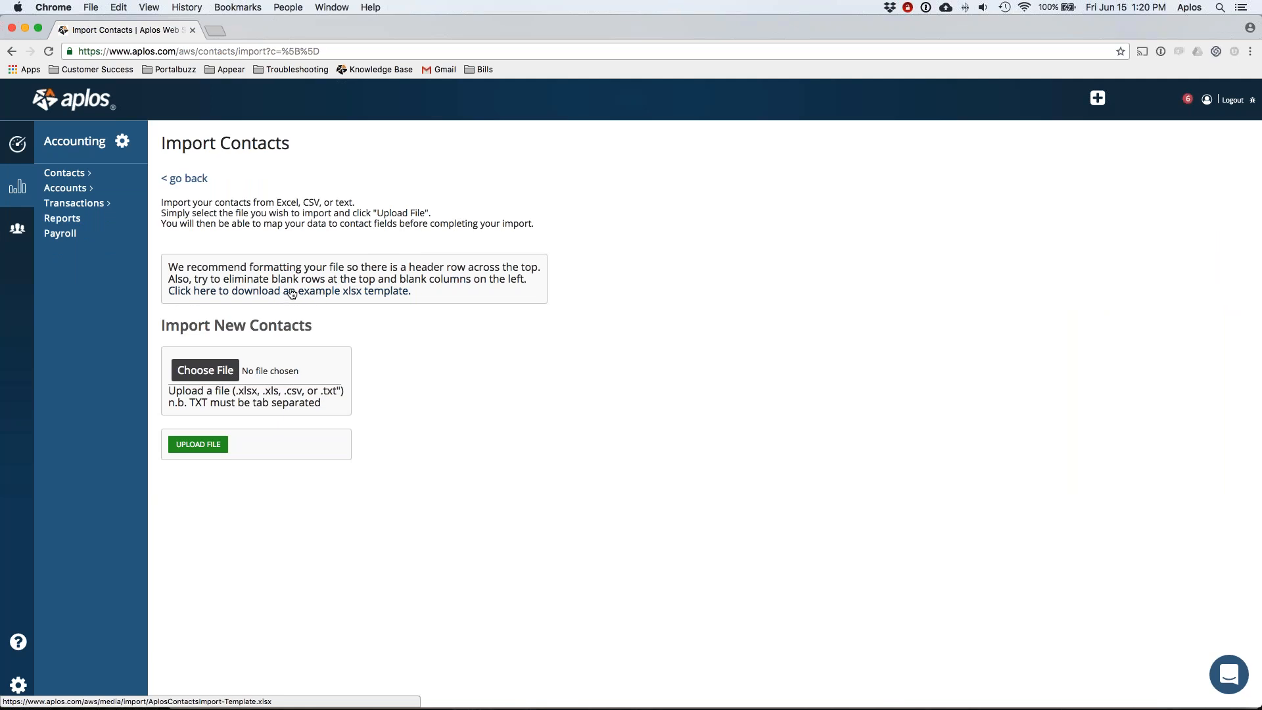
Switch to Excel and show the AplosContactsImport.xlsx workbook
mouse_move(819, 705)
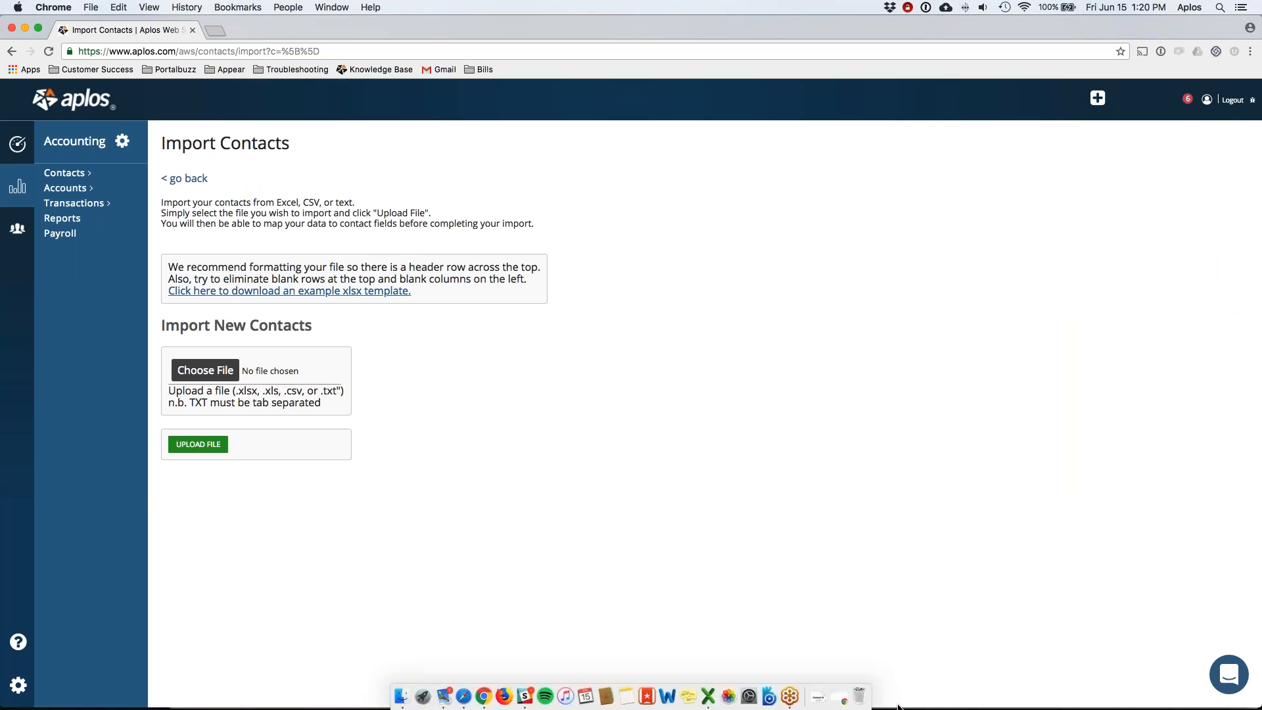
left_click(819, 704)
left_click(819, 650)
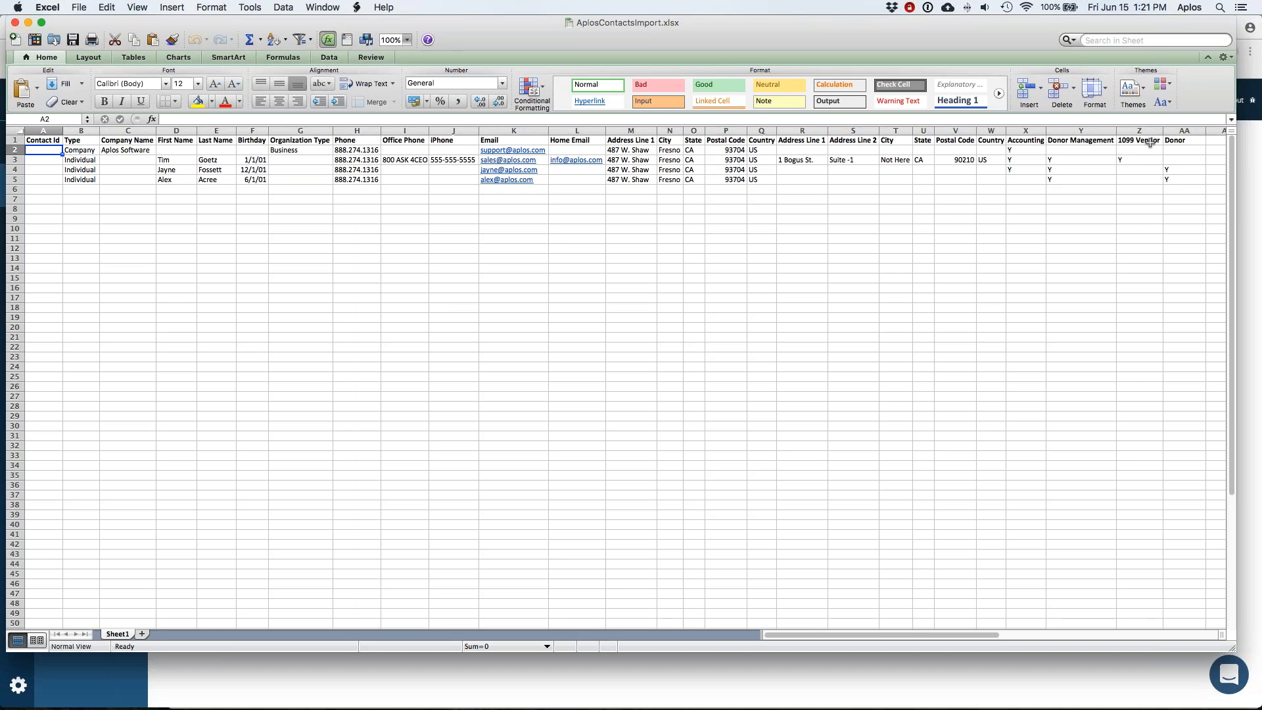
Examine the sample contact rows, including the Type, Contact Id, Accounting and Donor Management columns
left_click(1165, 176)
type("Y")
left_click_drag(79, 150, 78, 177)
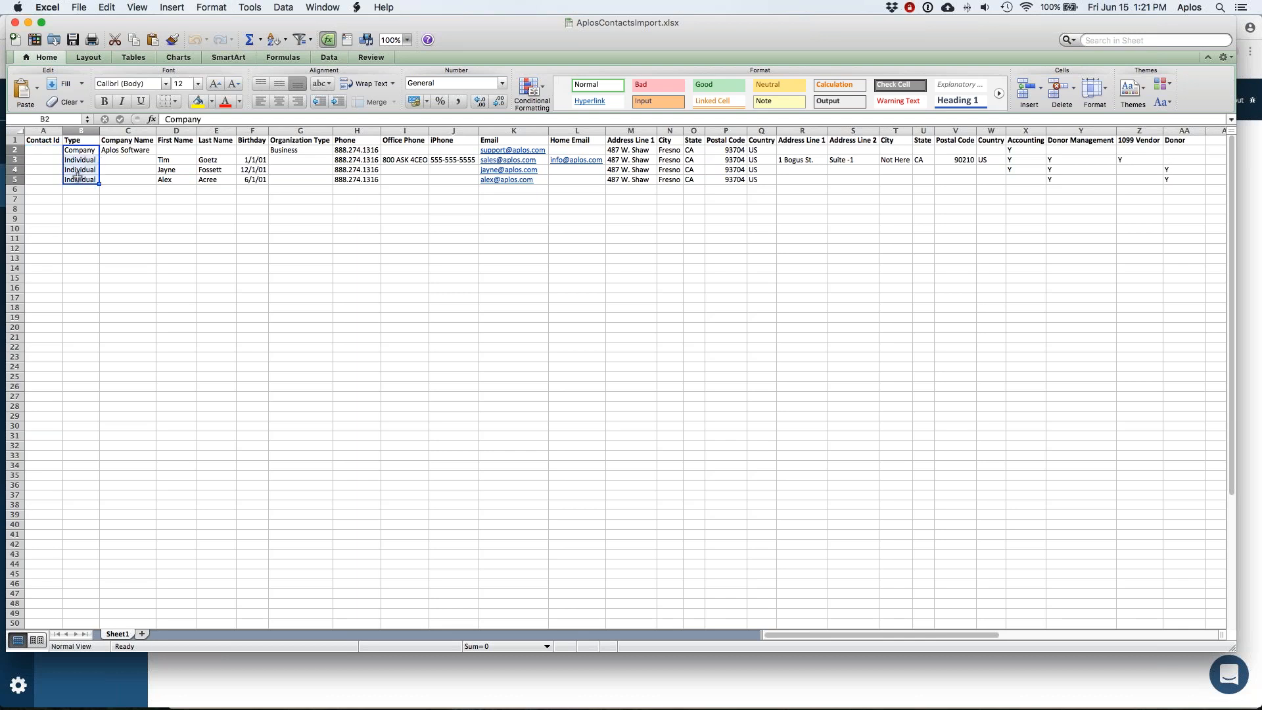
left_click_drag(15, 149, 20, 184)
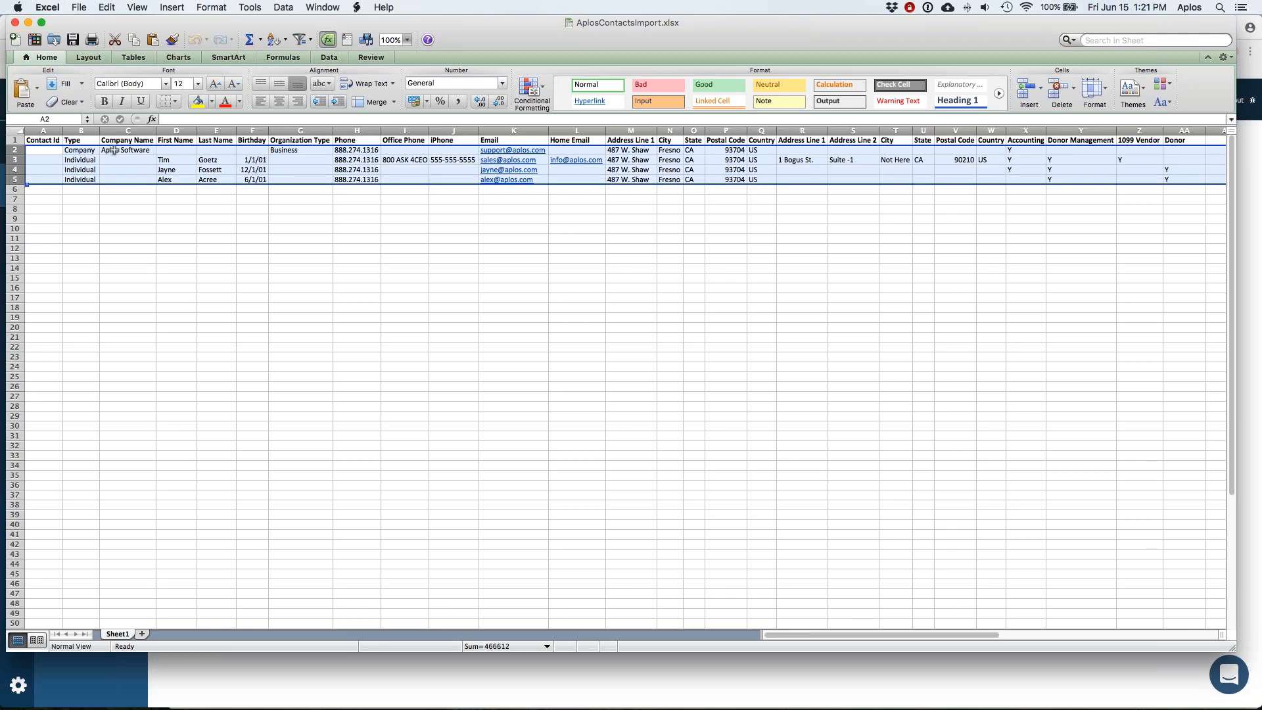
left_click(88, 190)
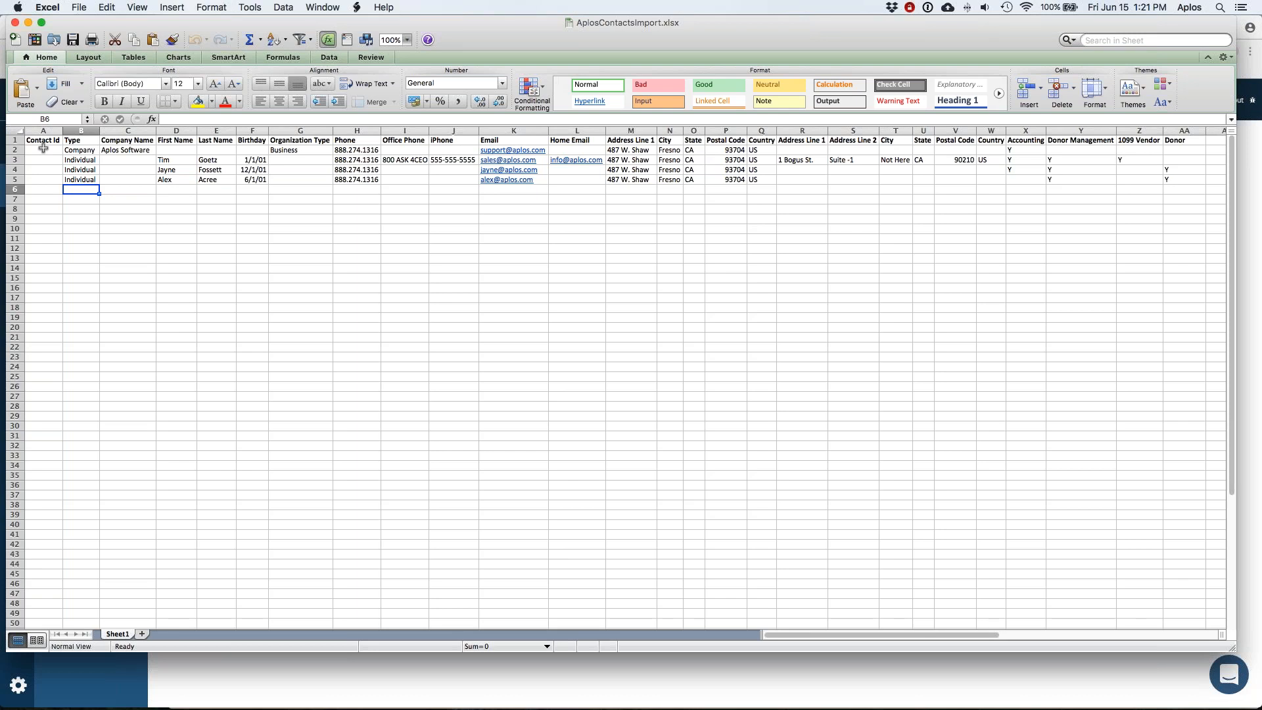
left_click_drag(43, 149, 43, 179)
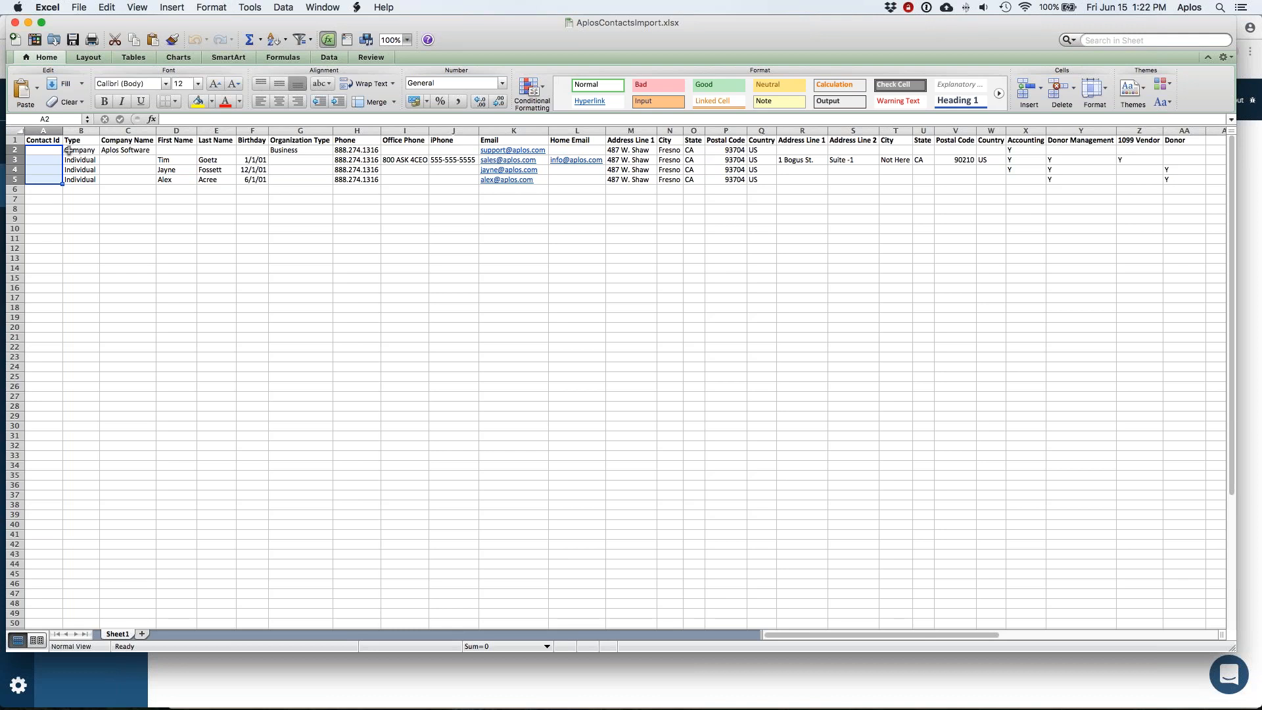
key("shift+space")
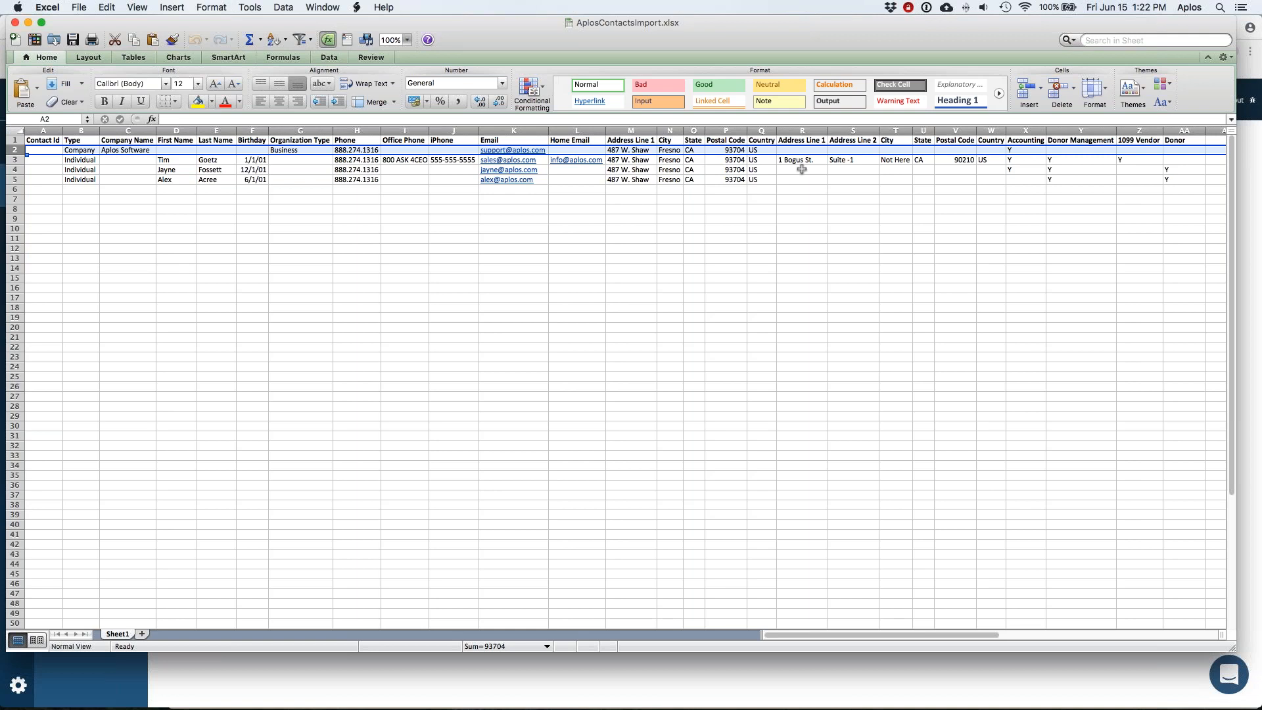
left_click(1023, 131)
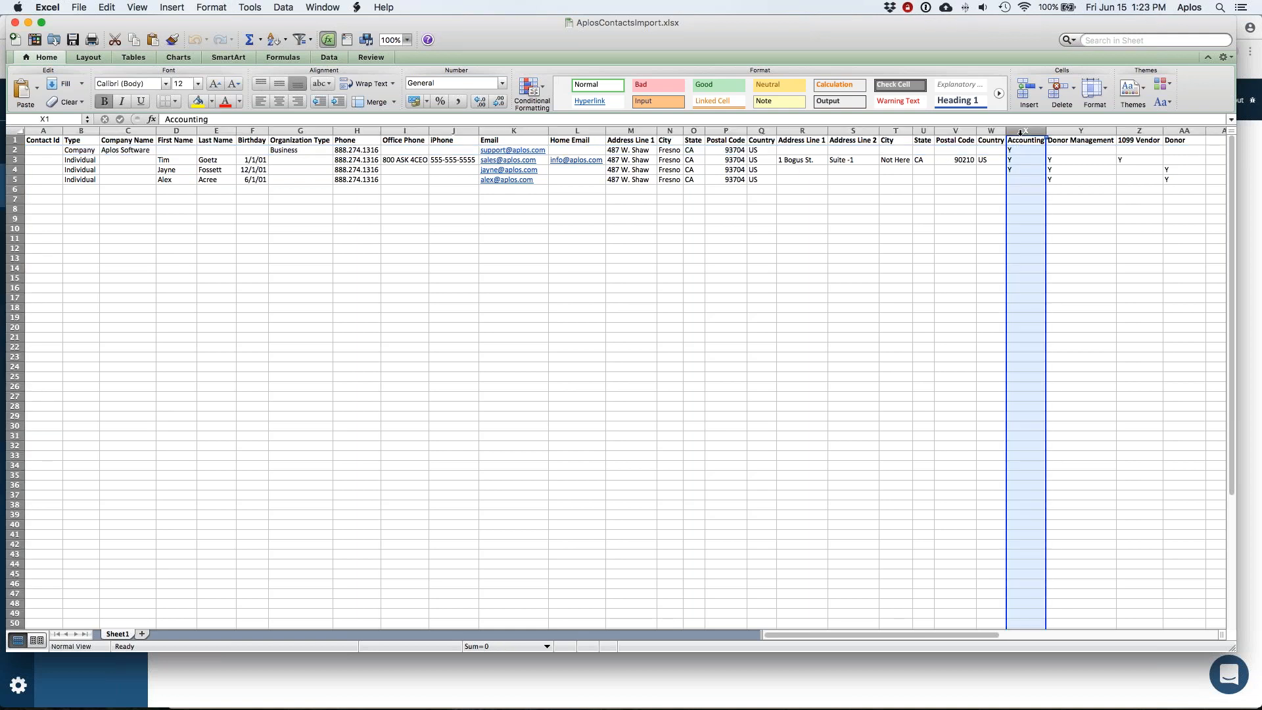
left_click(1081, 130)
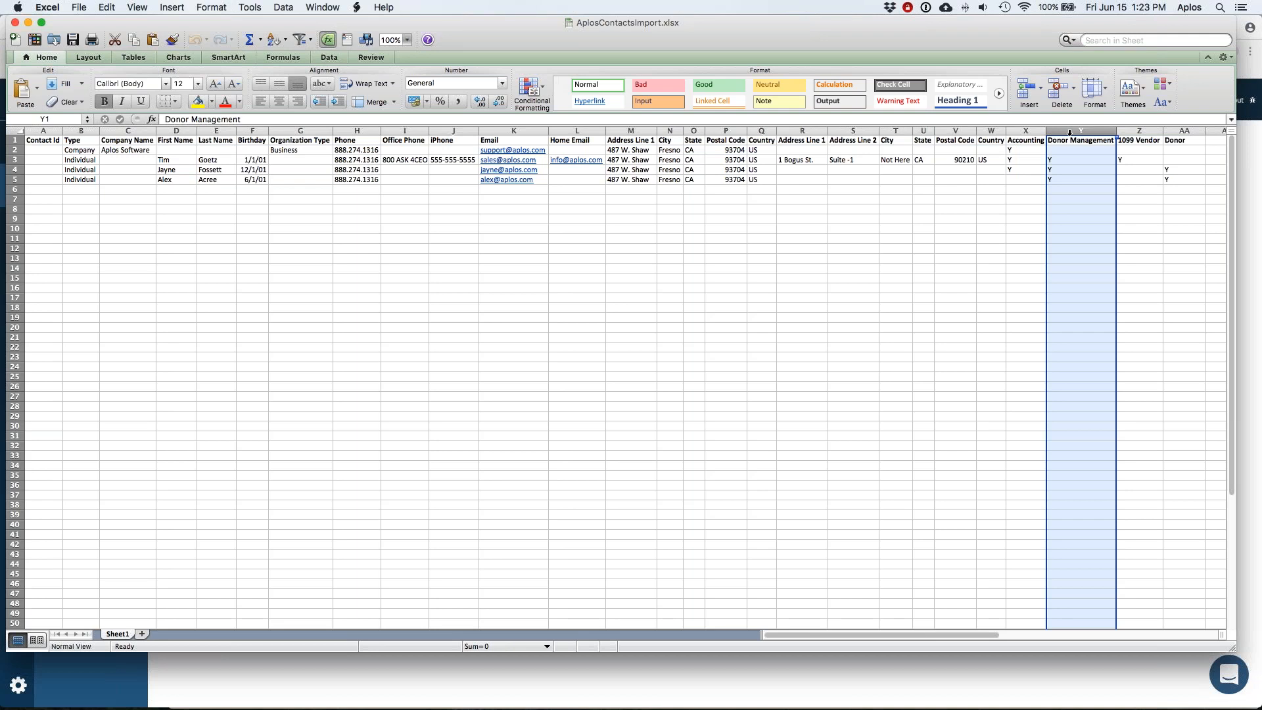
left_click_drag(1023, 160, 1059, 170)
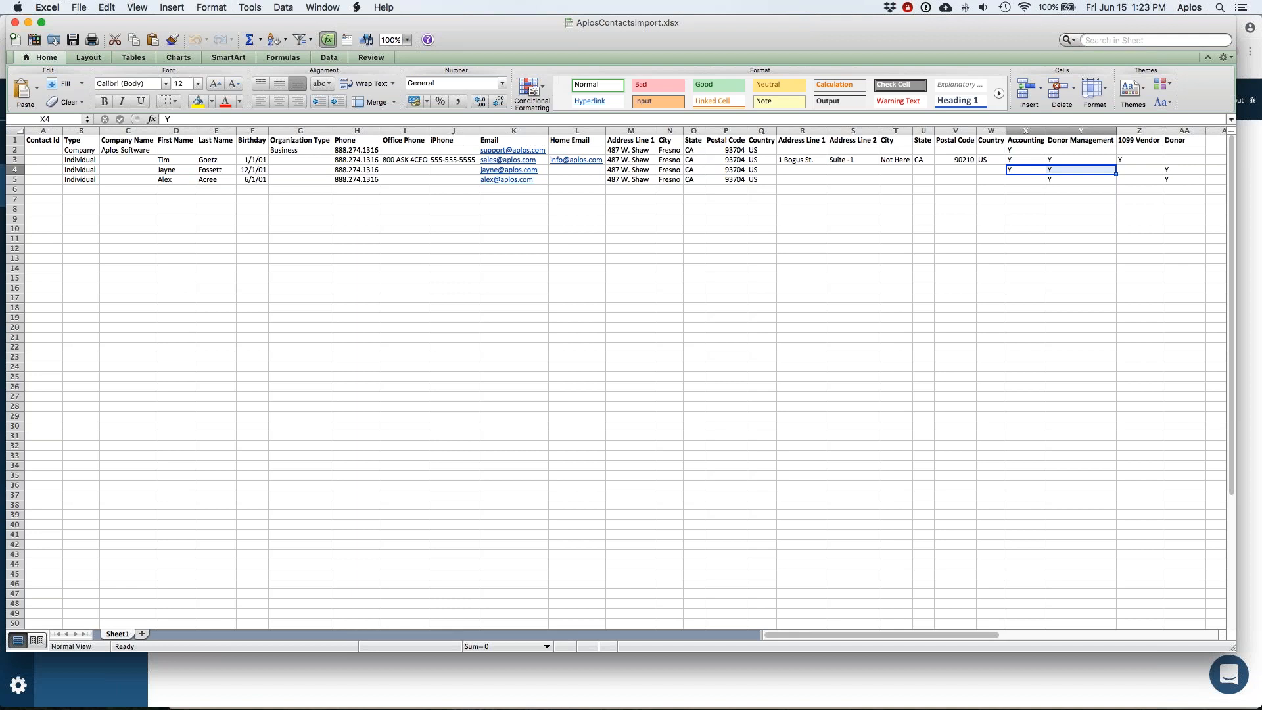
Examine the phone, email and address columns of the import spreadsheet
key("super+Tab")
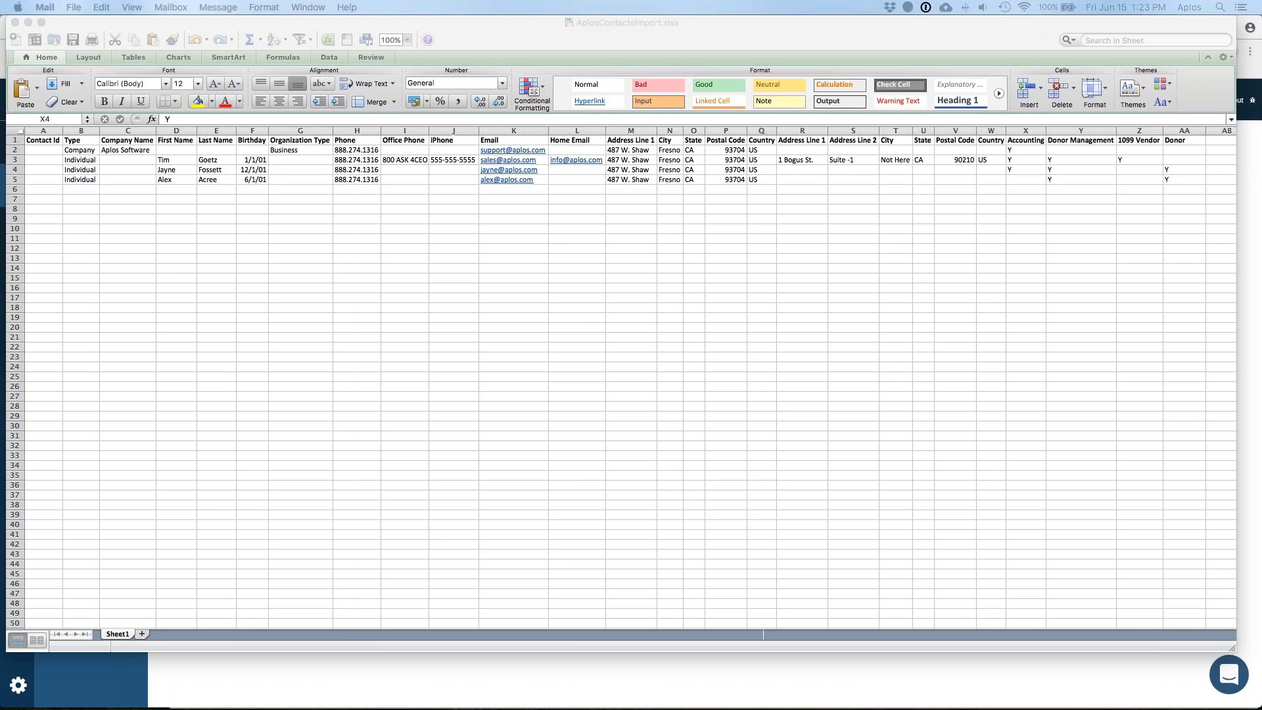
left_click(292, 143)
left_click(355, 140)
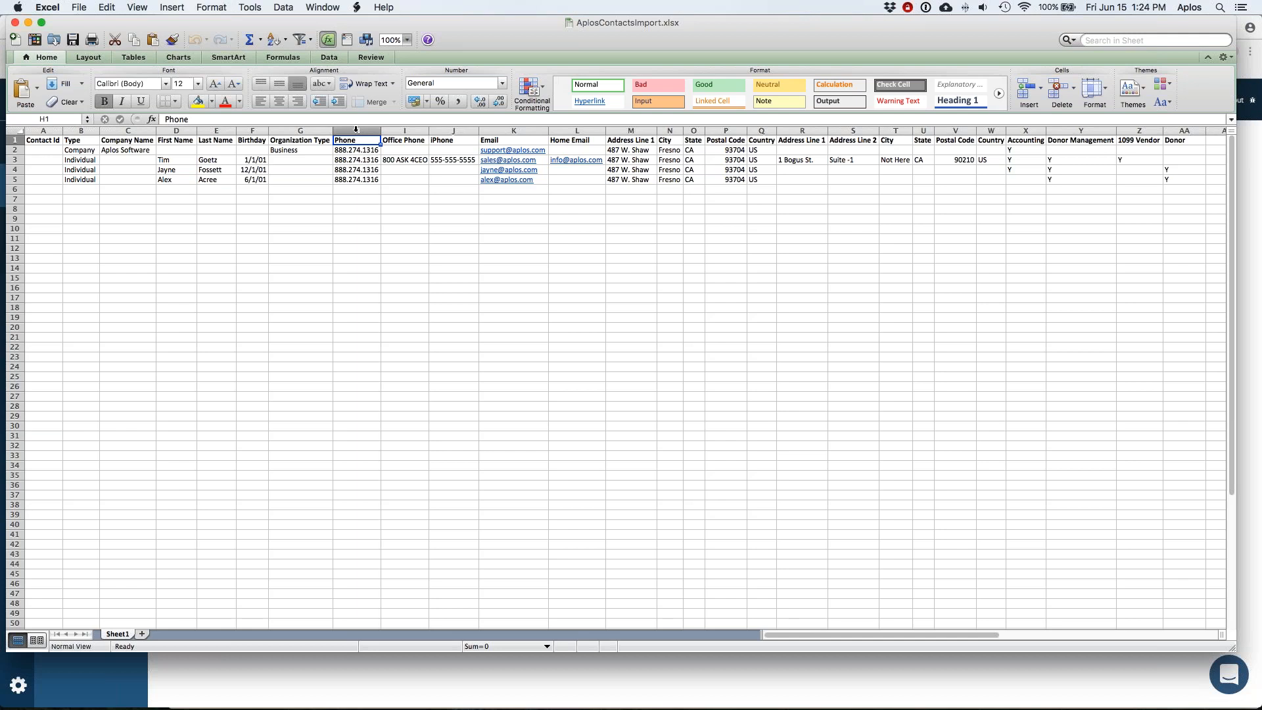
left_click_drag(357, 140, 454, 140)
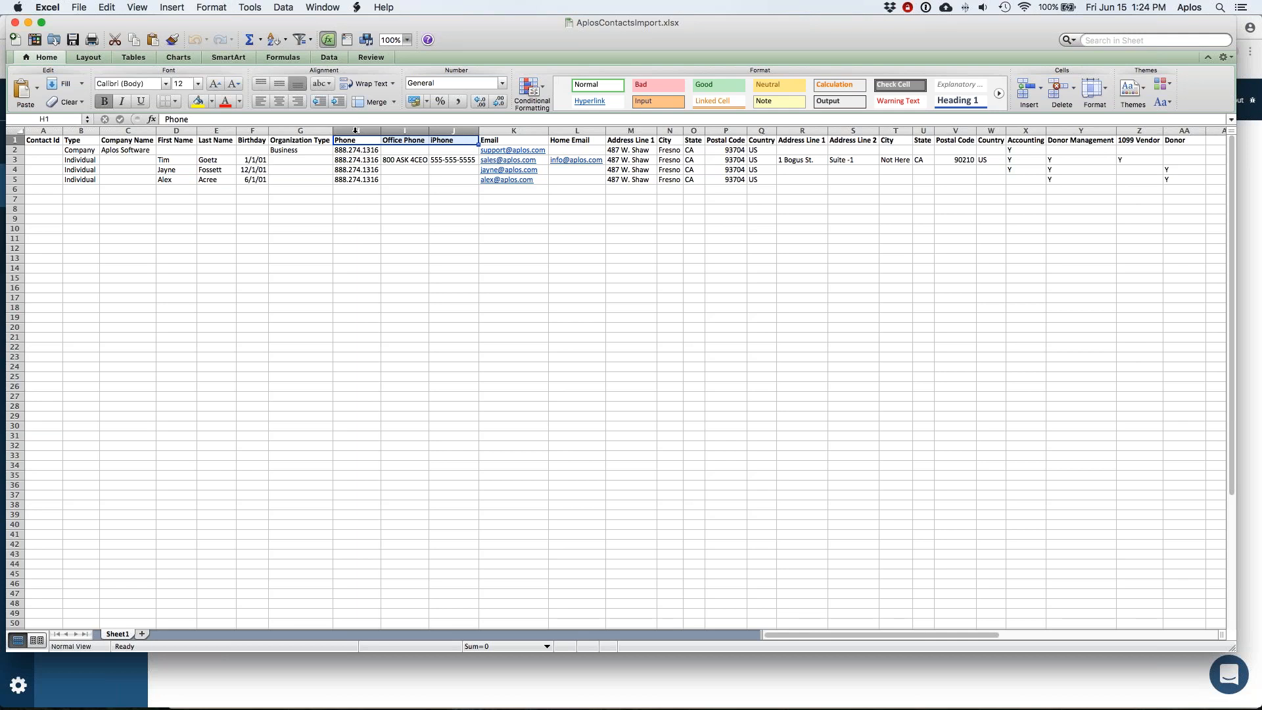
left_click(355, 131)
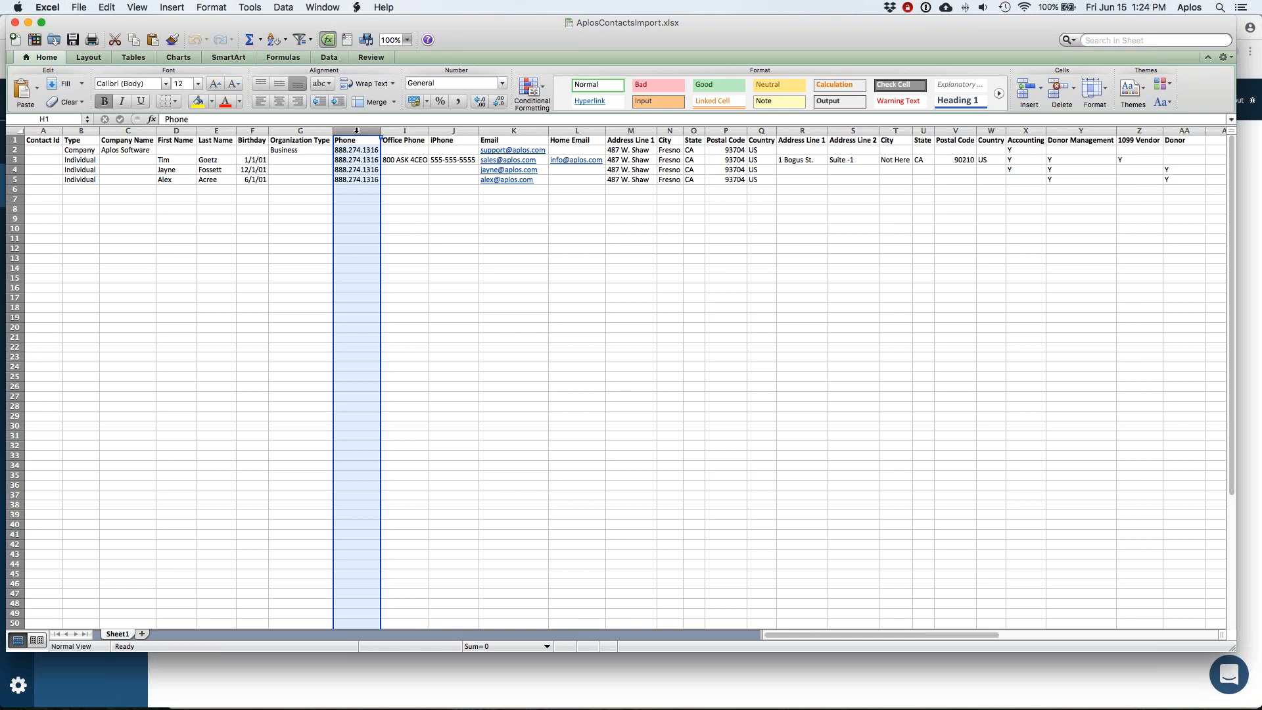
left_click(514, 131)
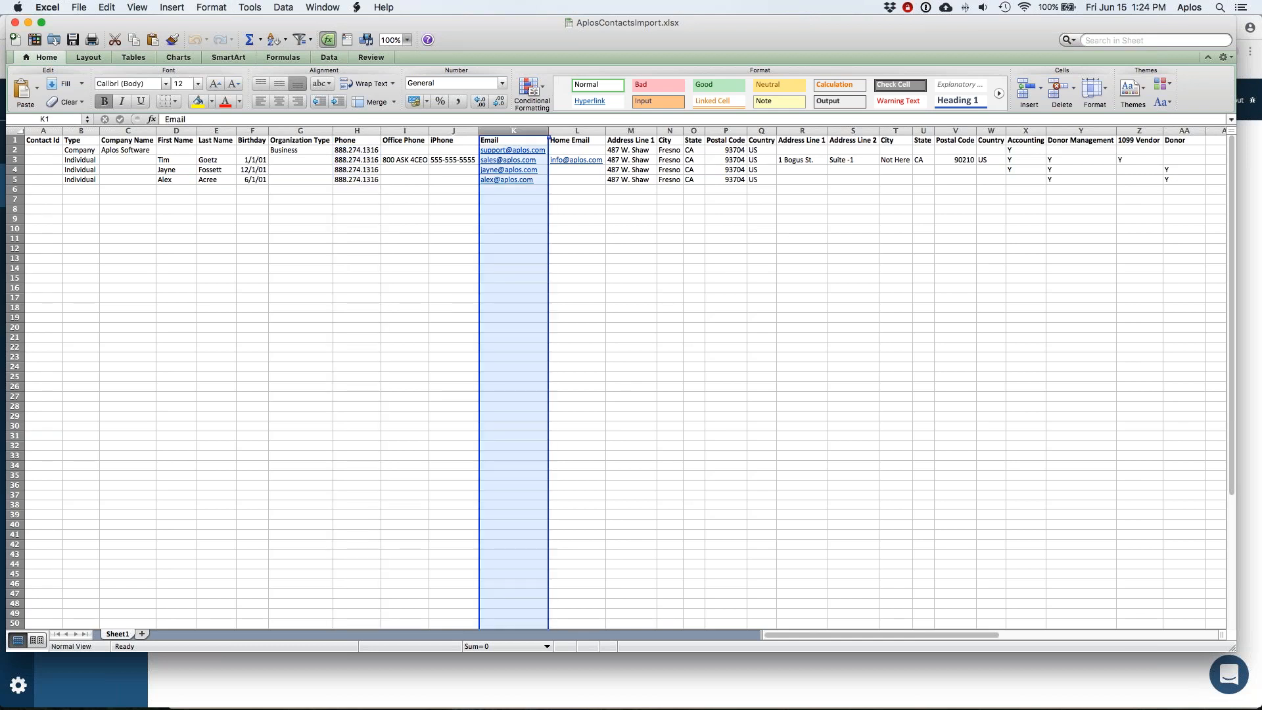
left_click(654, 132)
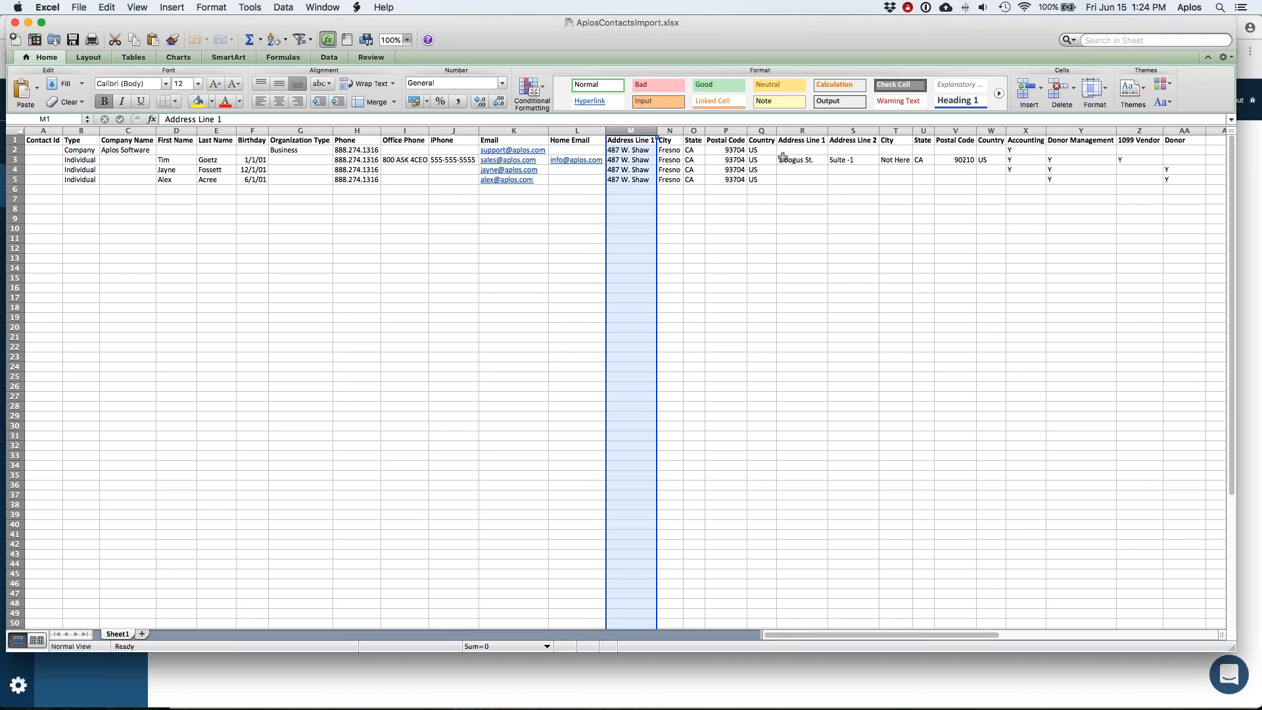
Change the header in cell R1, above the second set of address columns, to Address Line 2
double_click(823, 142)
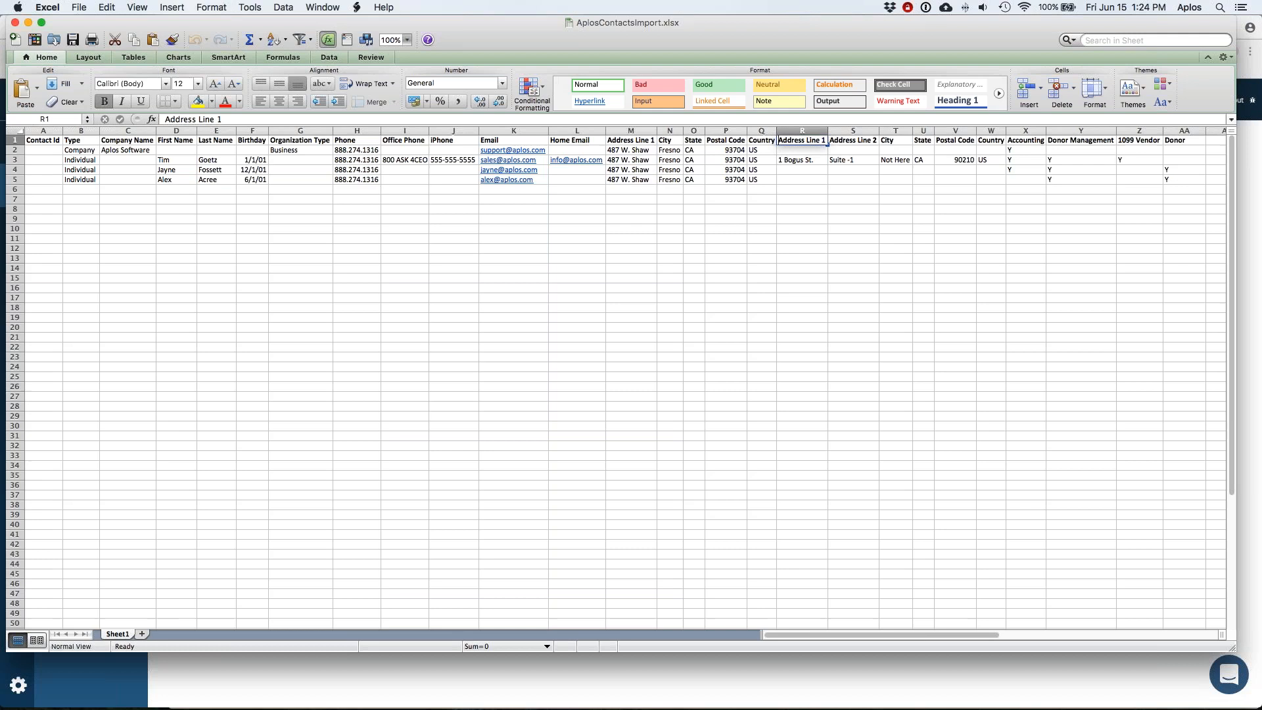
key("BackSpace")
type("2")
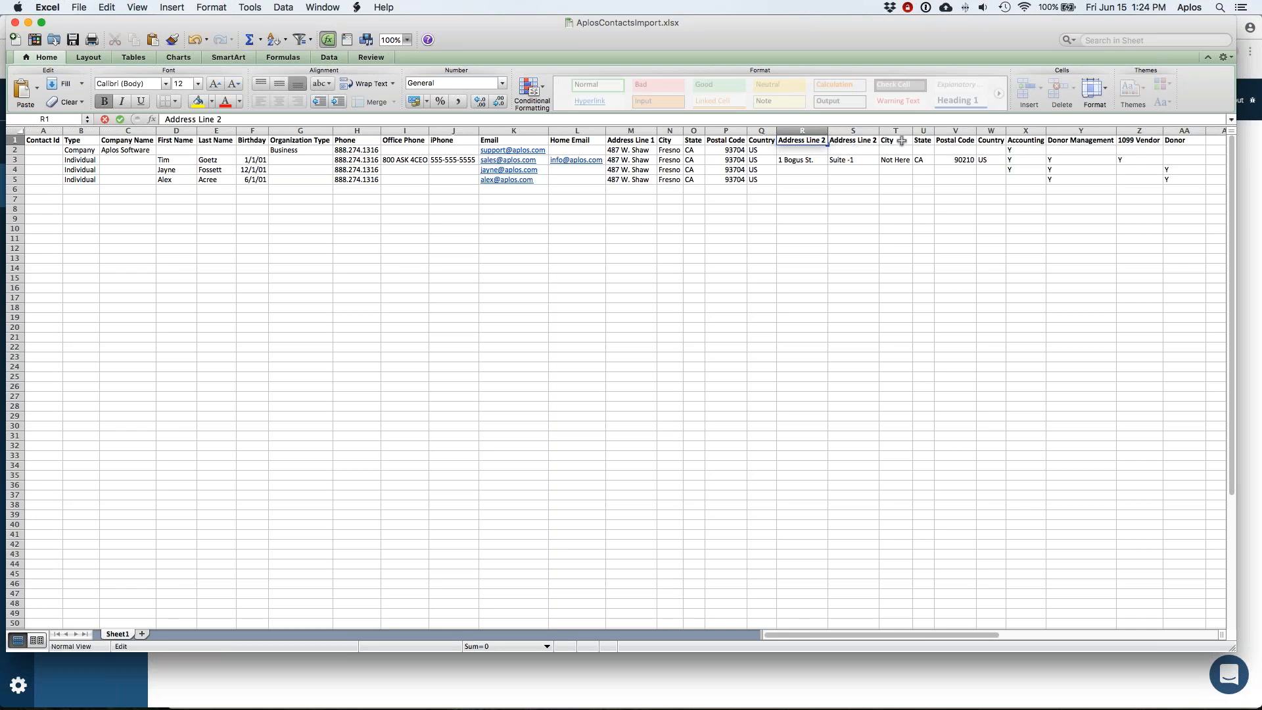
left_click(810, 168)
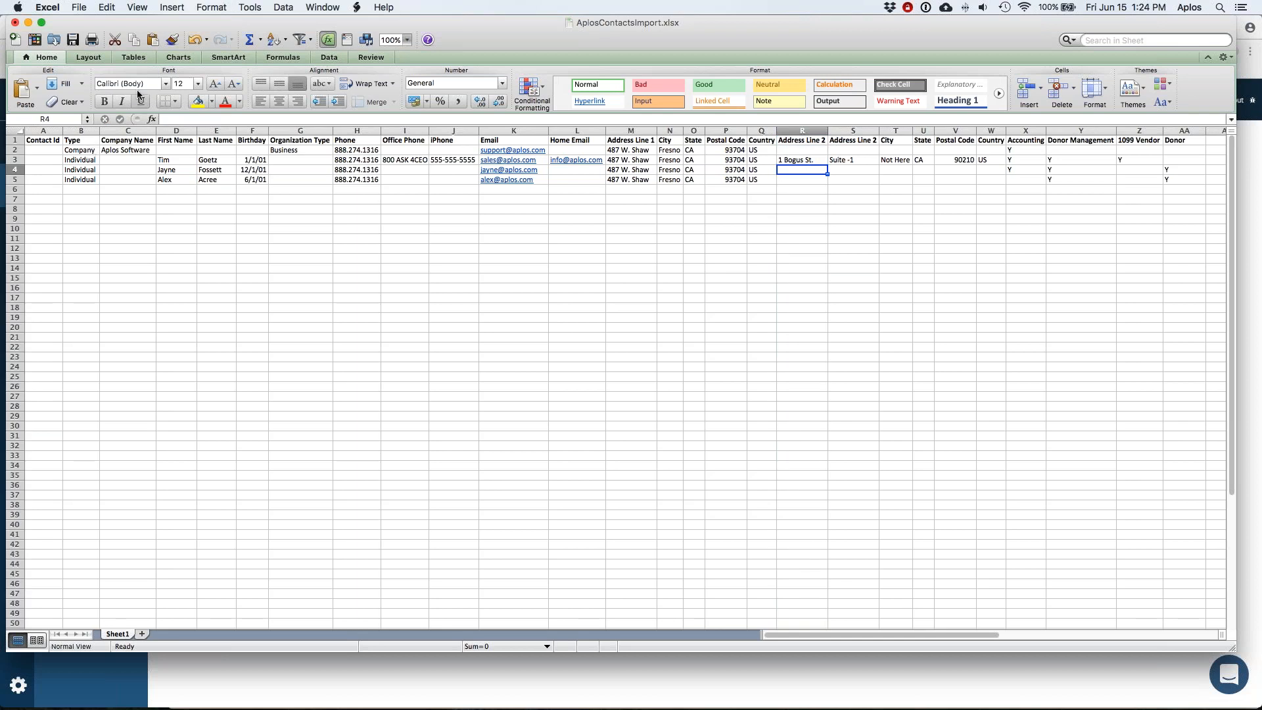
Switch back to Aplos in Chrome and upload AplosContactsImport.xlsx from Downloads as the contact import file
left_click(27, 24)
left_click(210, 375)
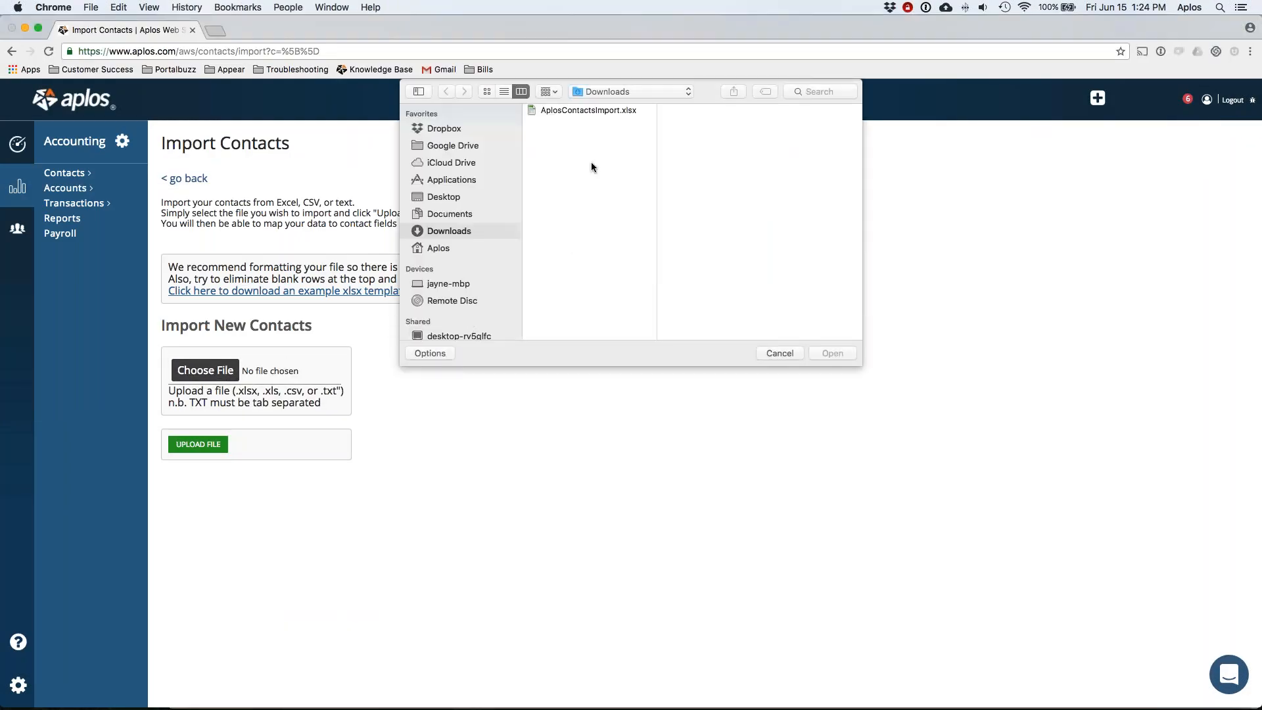
double_click(570, 110)
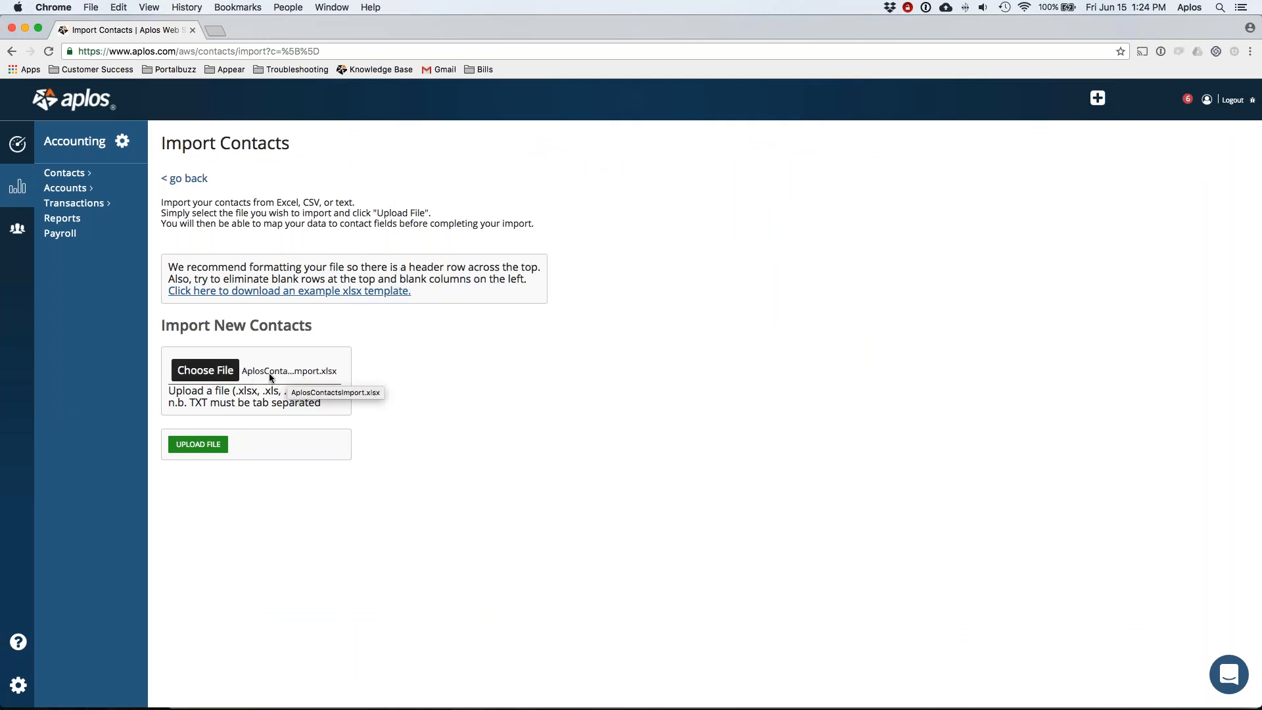
left_click(200, 445)
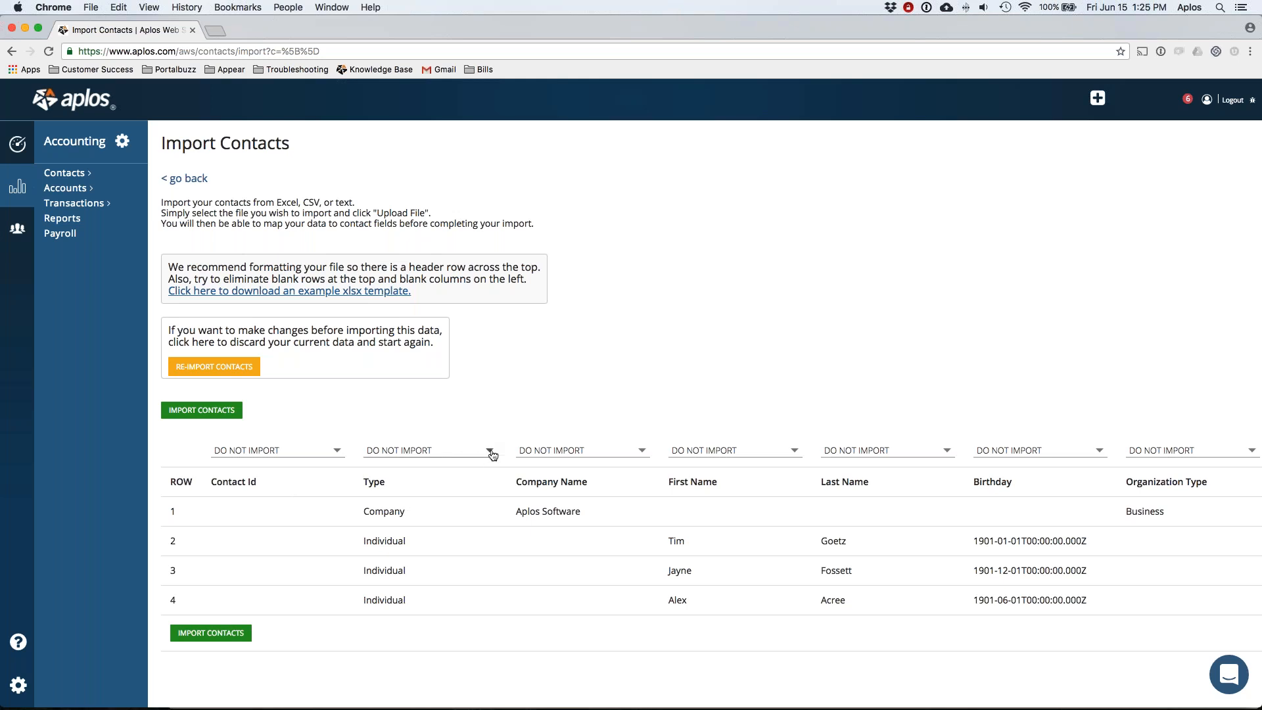
Map the Type, Company Name, First Name and Last Name columns to the contact fields of the same names
scroll(491, 448, "down", 1)
left_click(489, 412)
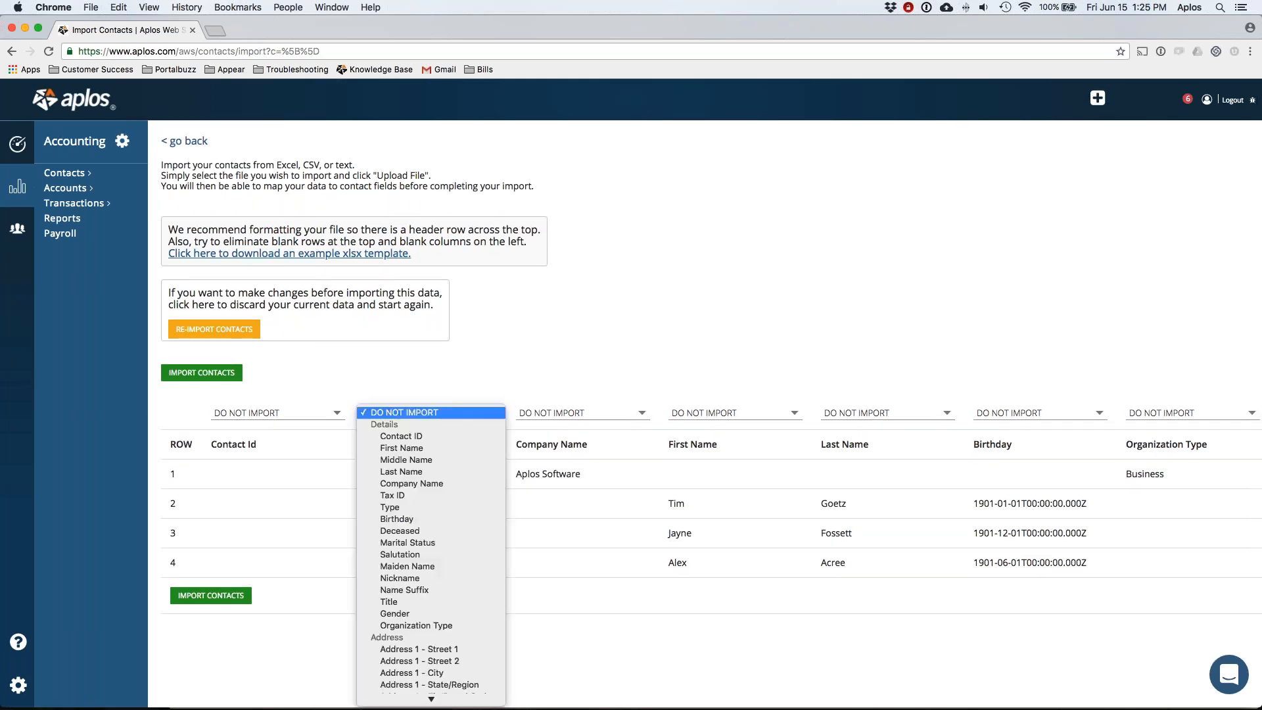
left_click(464, 509)
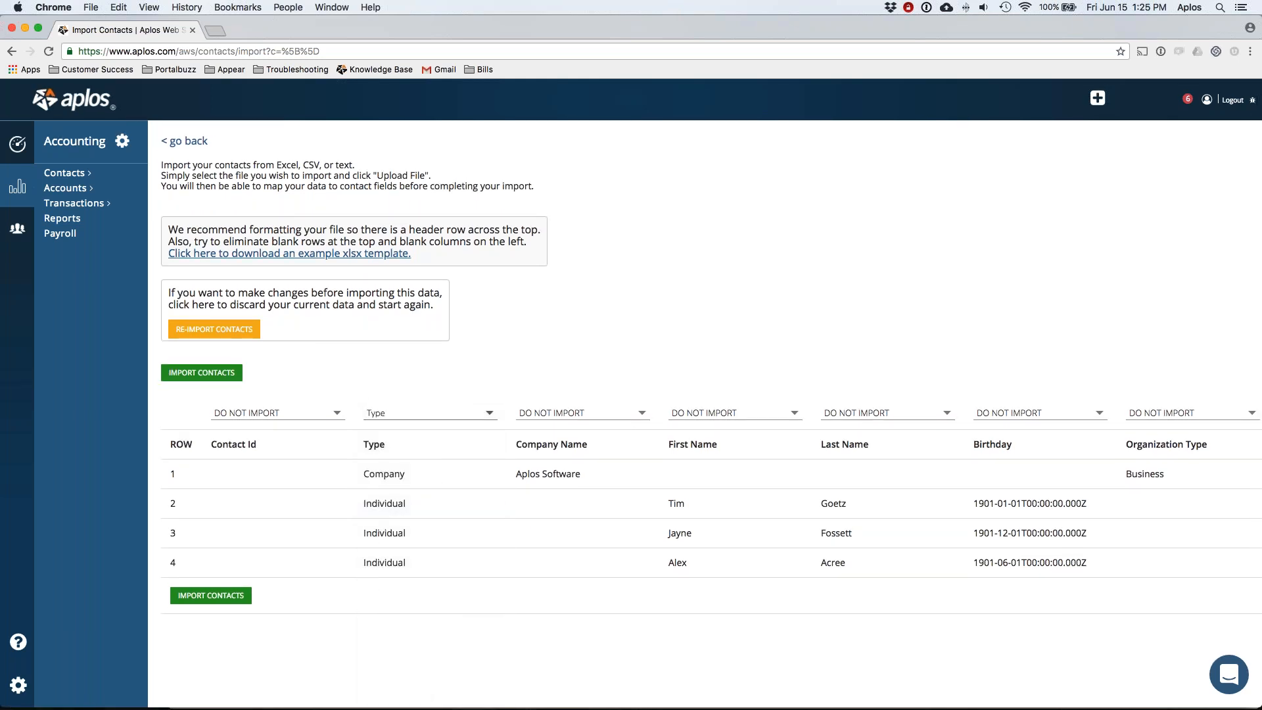
left_click(578, 412)
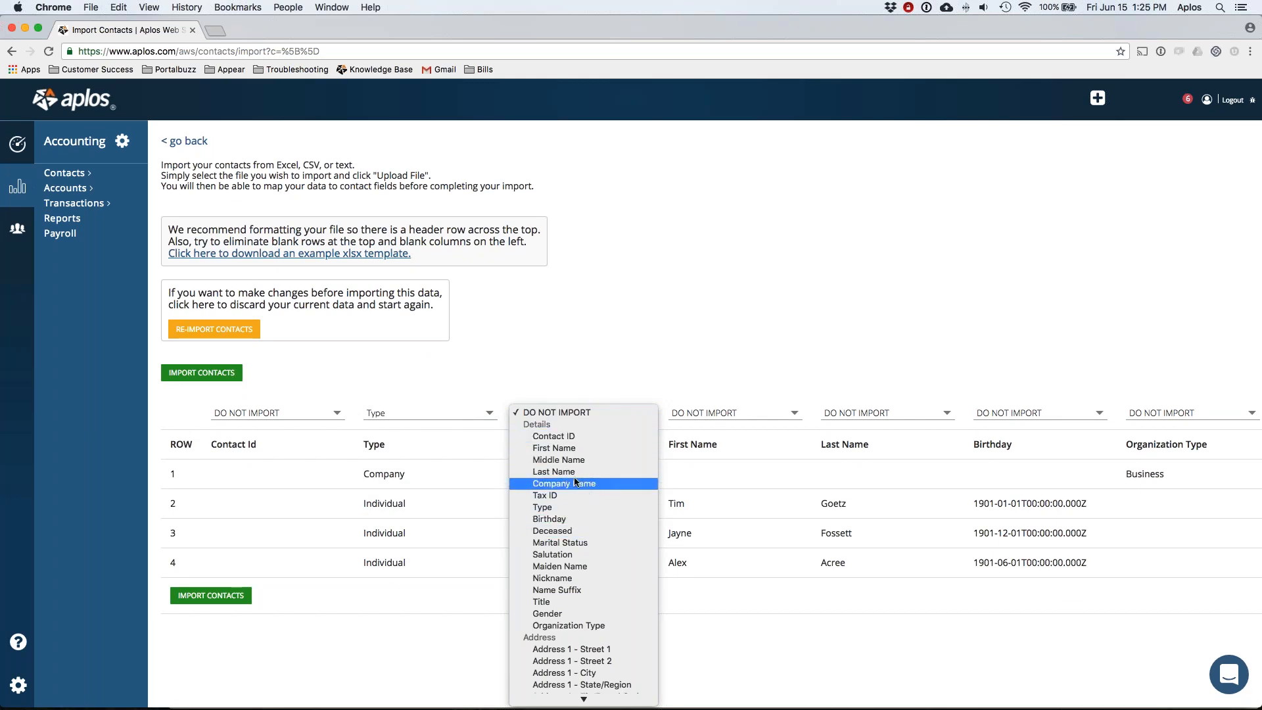
left_click(564, 483)
left_click(703, 413)
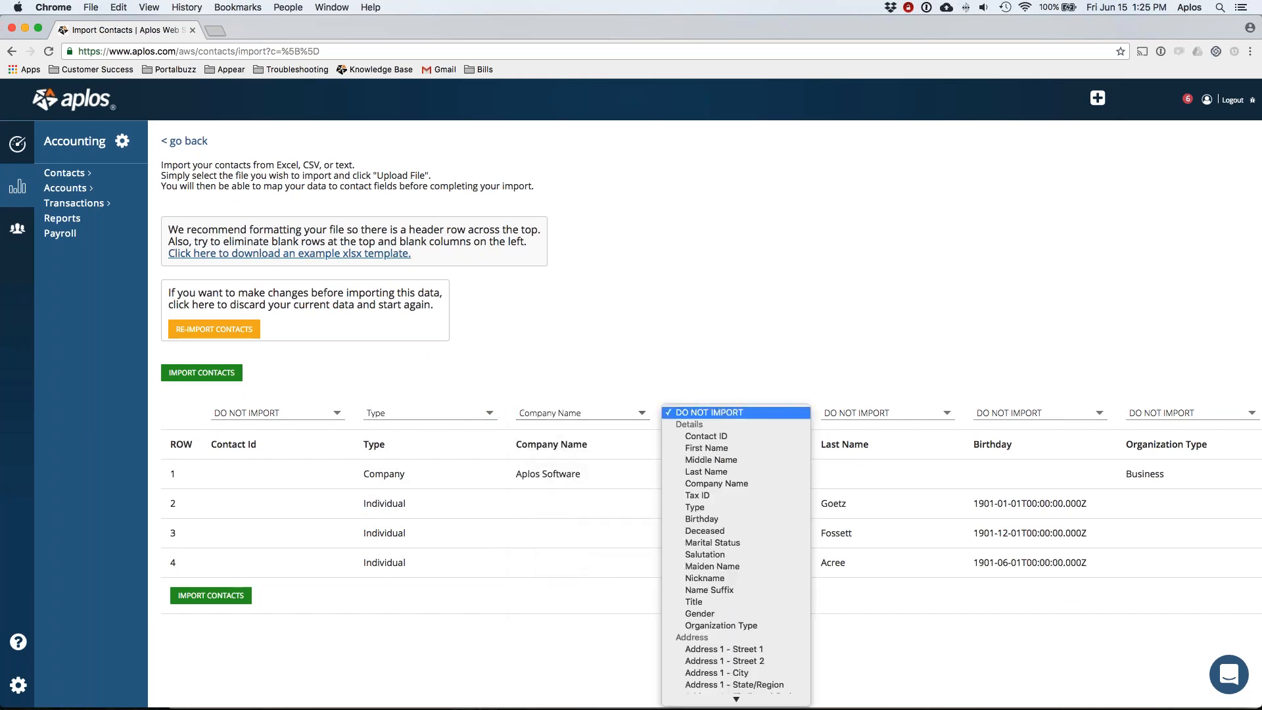
left_click(707, 447)
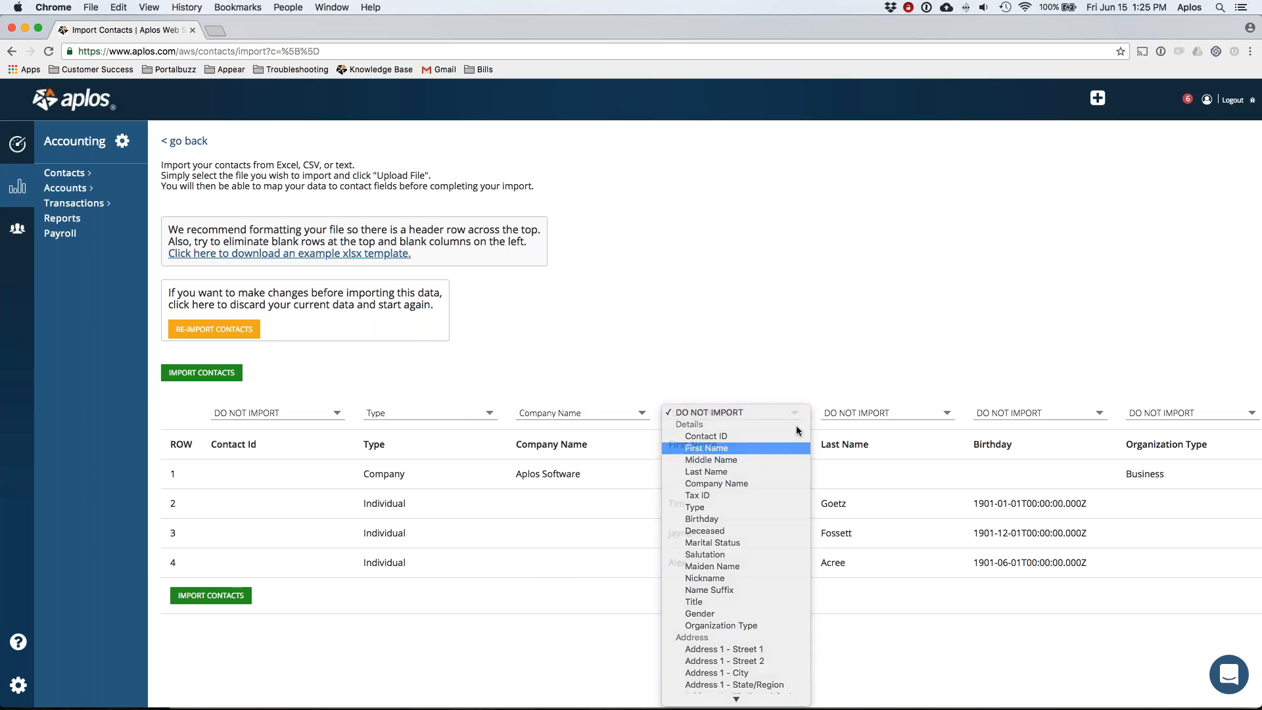
left_click(848, 414)
left_click(852, 471)
Map the Birthday and Organization Type columns to the contact fields of the same names
scroll(854, 468, "right", 5)
scroll(854, 468, "right", 2)
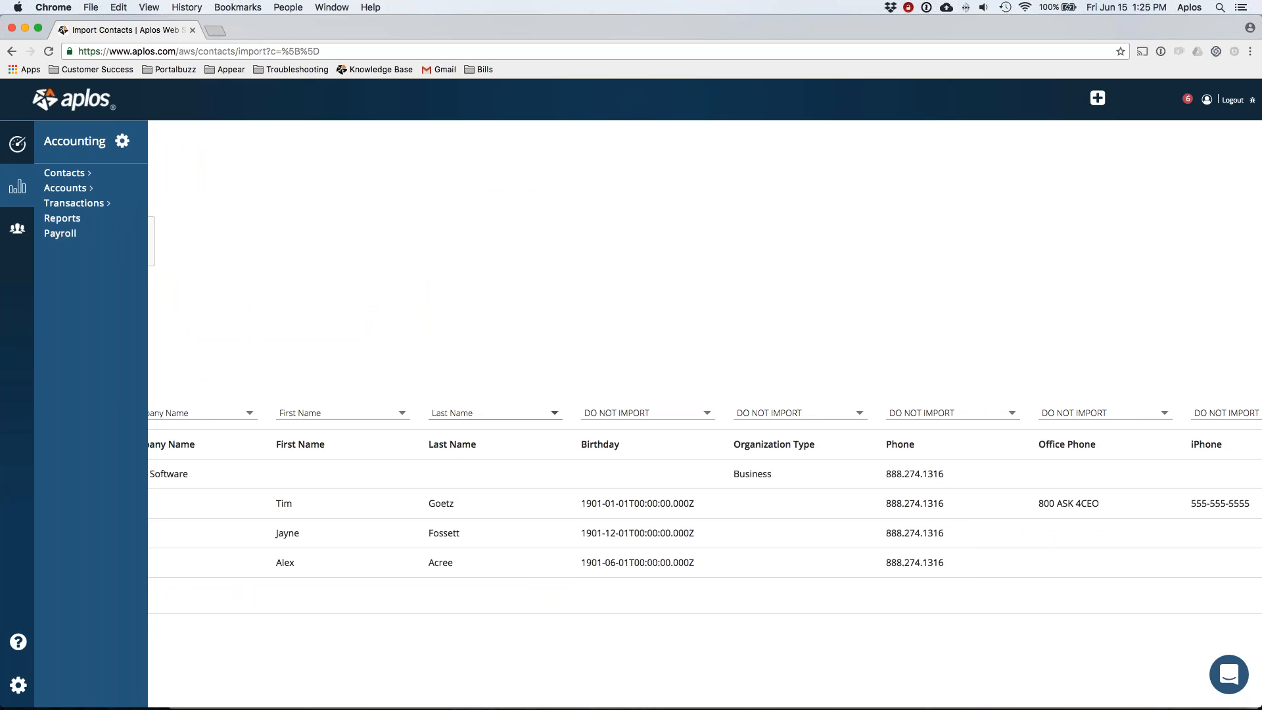
left_click(659, 413)
left_click(631, 518)
left_click(773, 412)
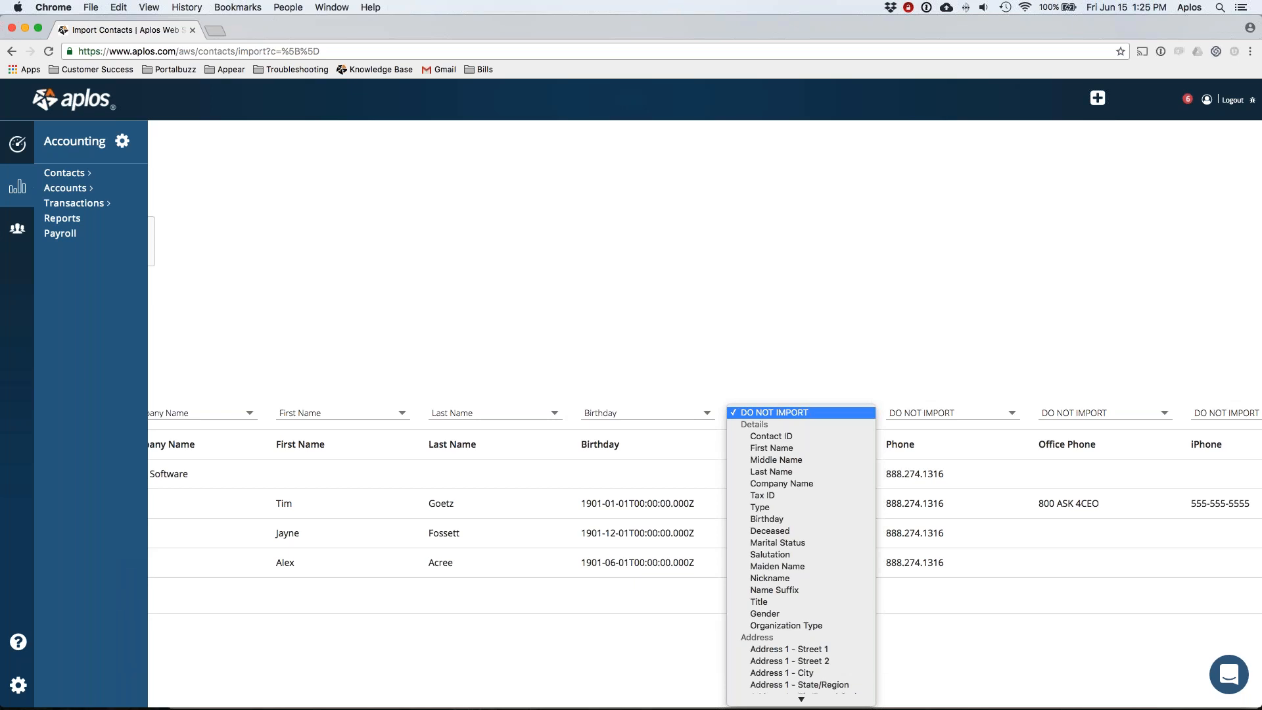
left_click(823, 626)
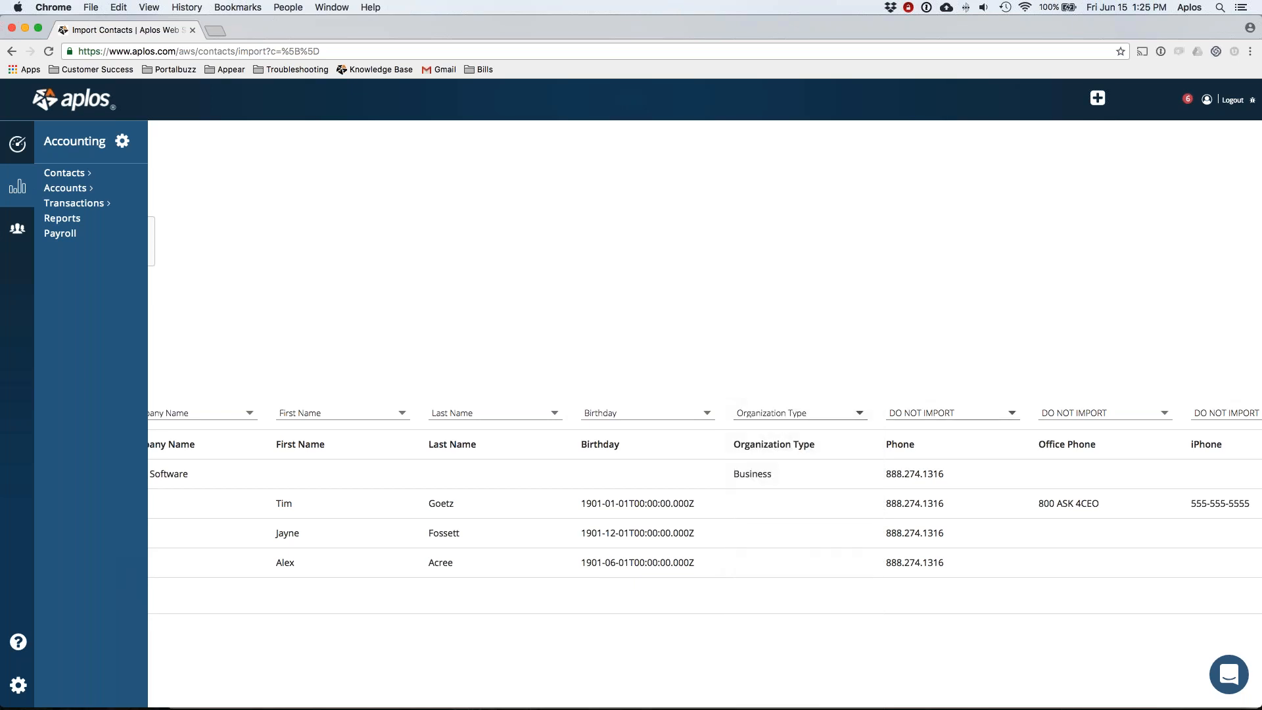
Map the Phone and Office Phone columns to the Phone Number contact field
left_click(953, 413)
scroll(953, 413, "down", 3)
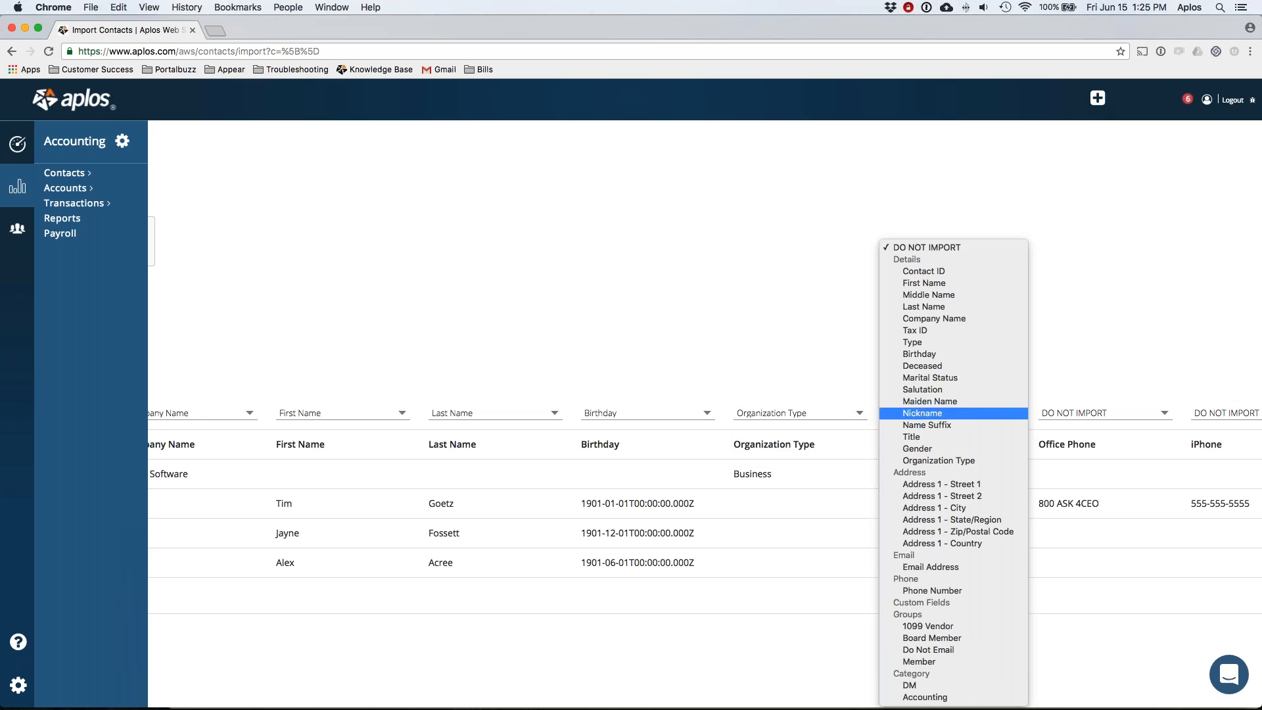
left_click(826, 335)
scroll(841, 400, "right", 5)
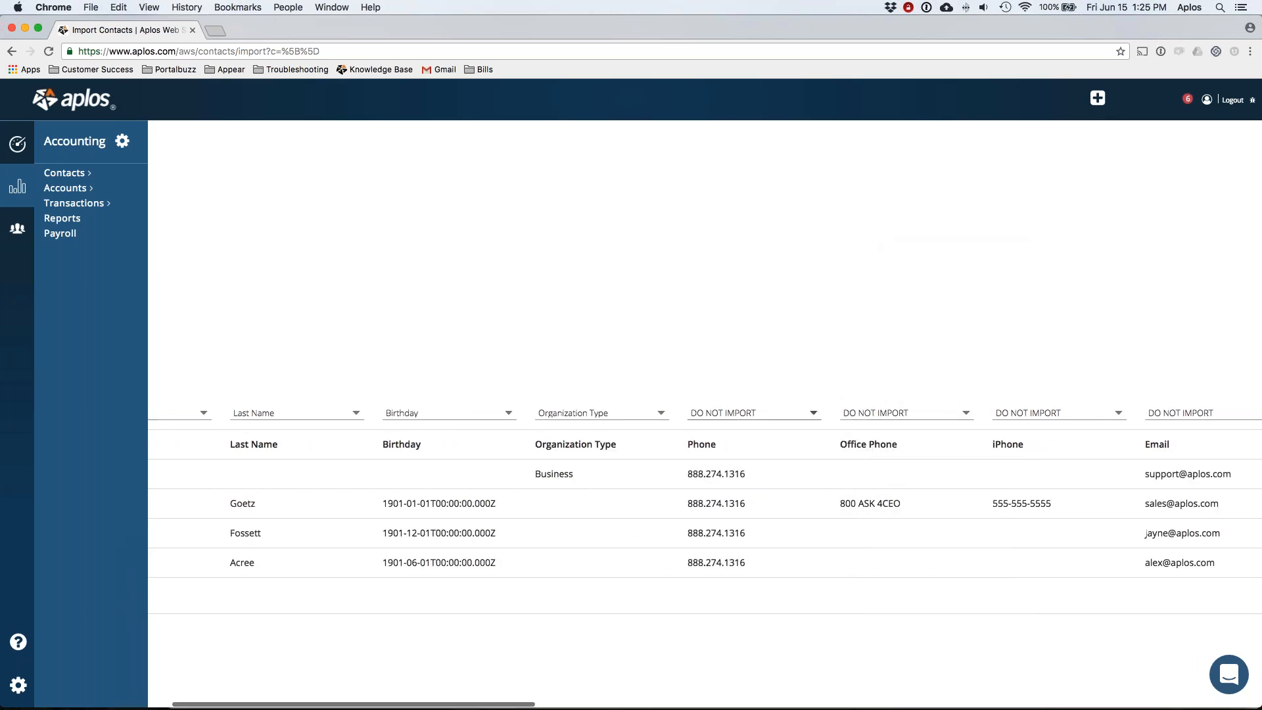
left_click(754, 417)
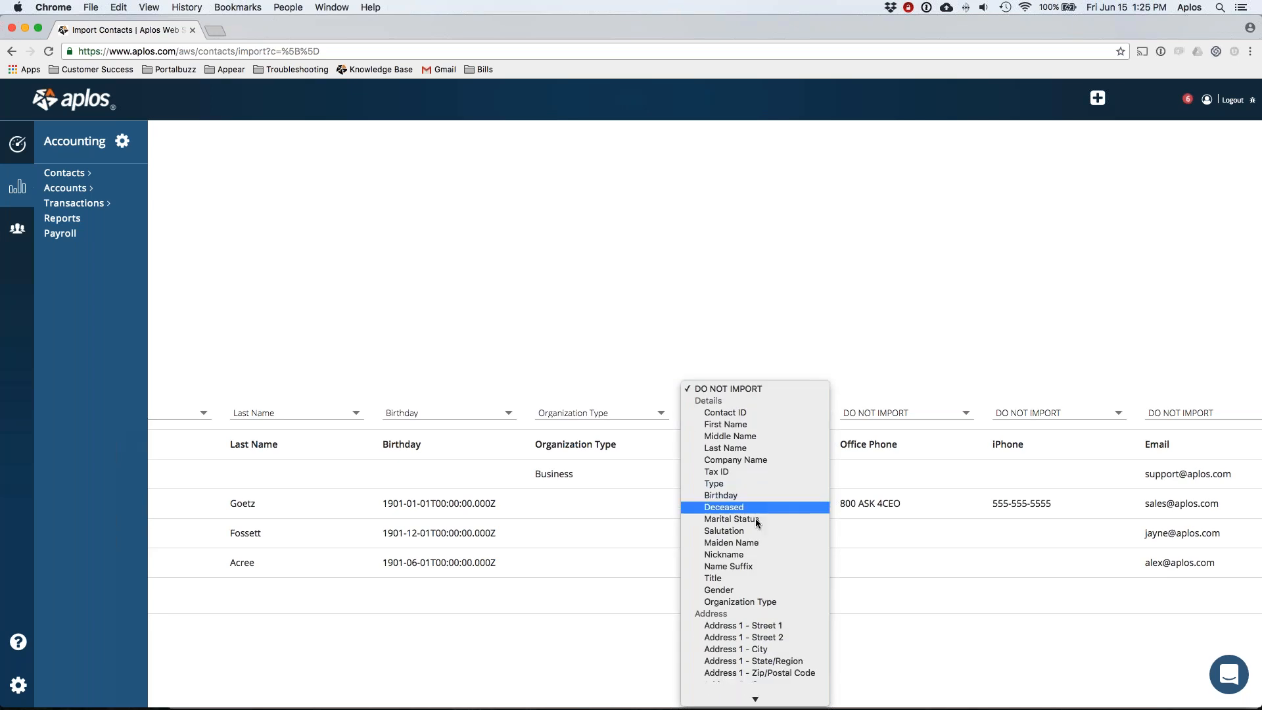
left_click(730, 590)
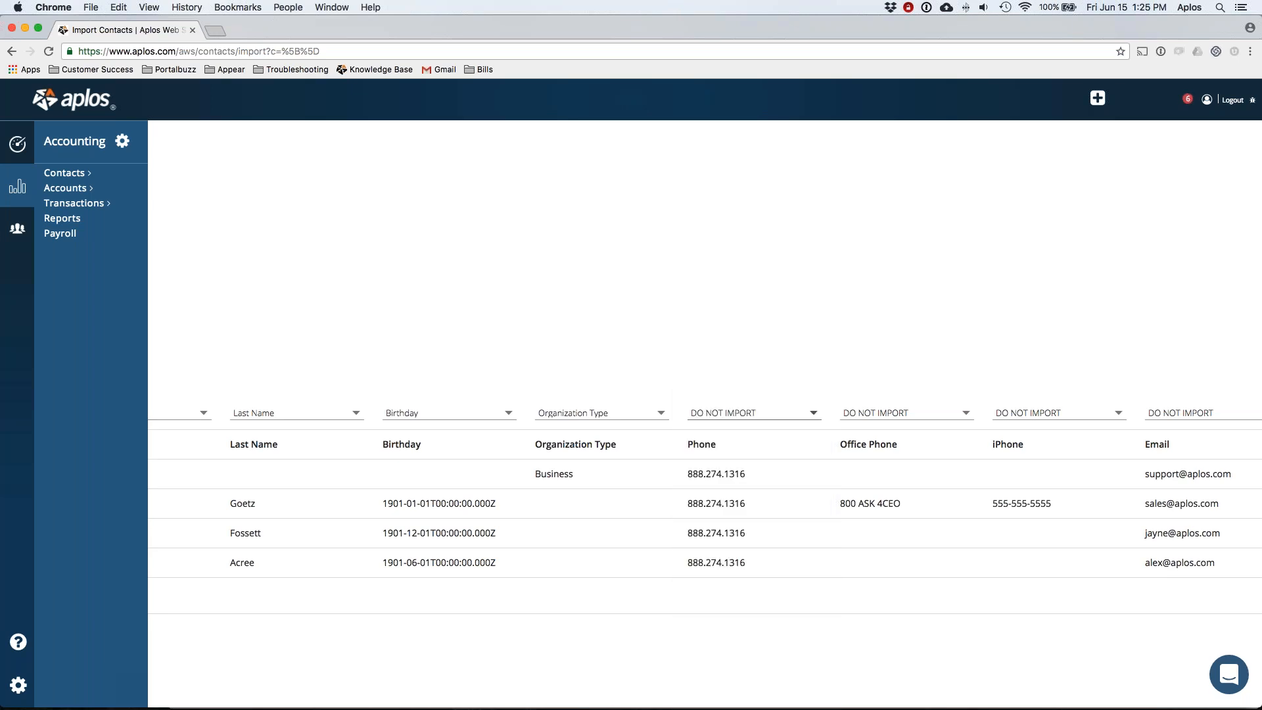
left_click(865, 414)
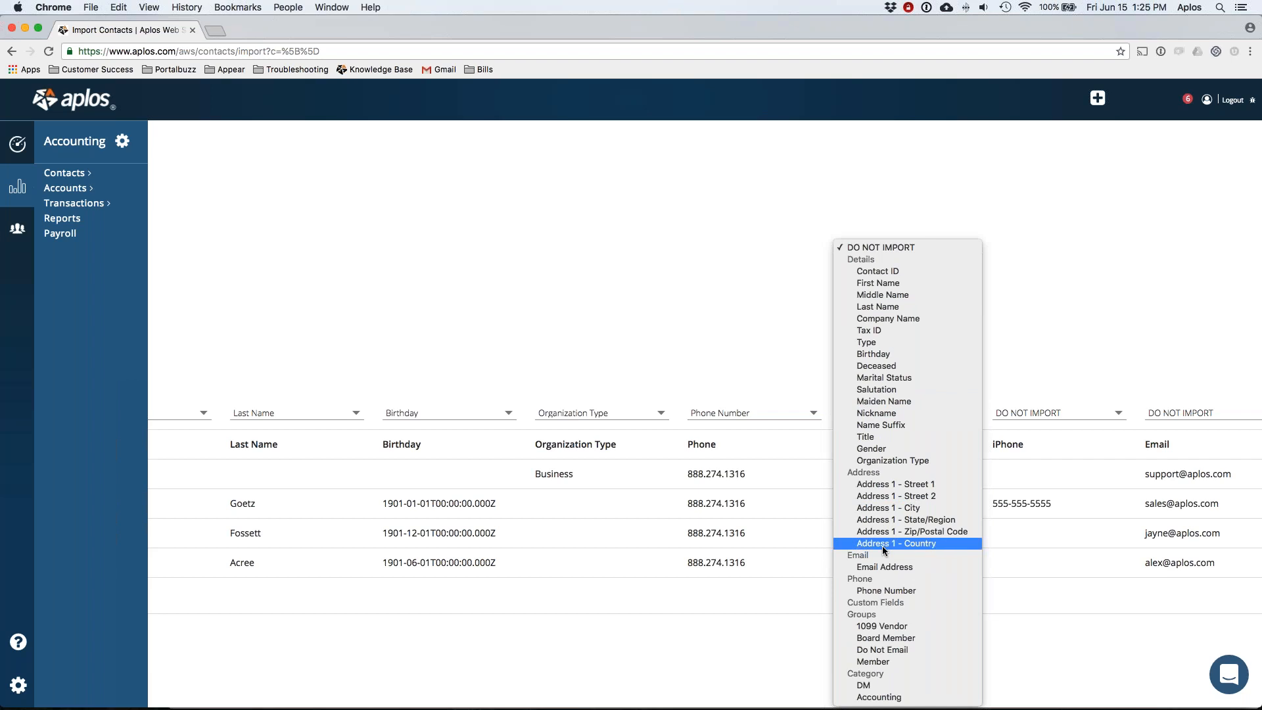
left_click(893, 590)
Map the iPhone column to the Phone Number contact field
scroll(892, 525, "right", 5)
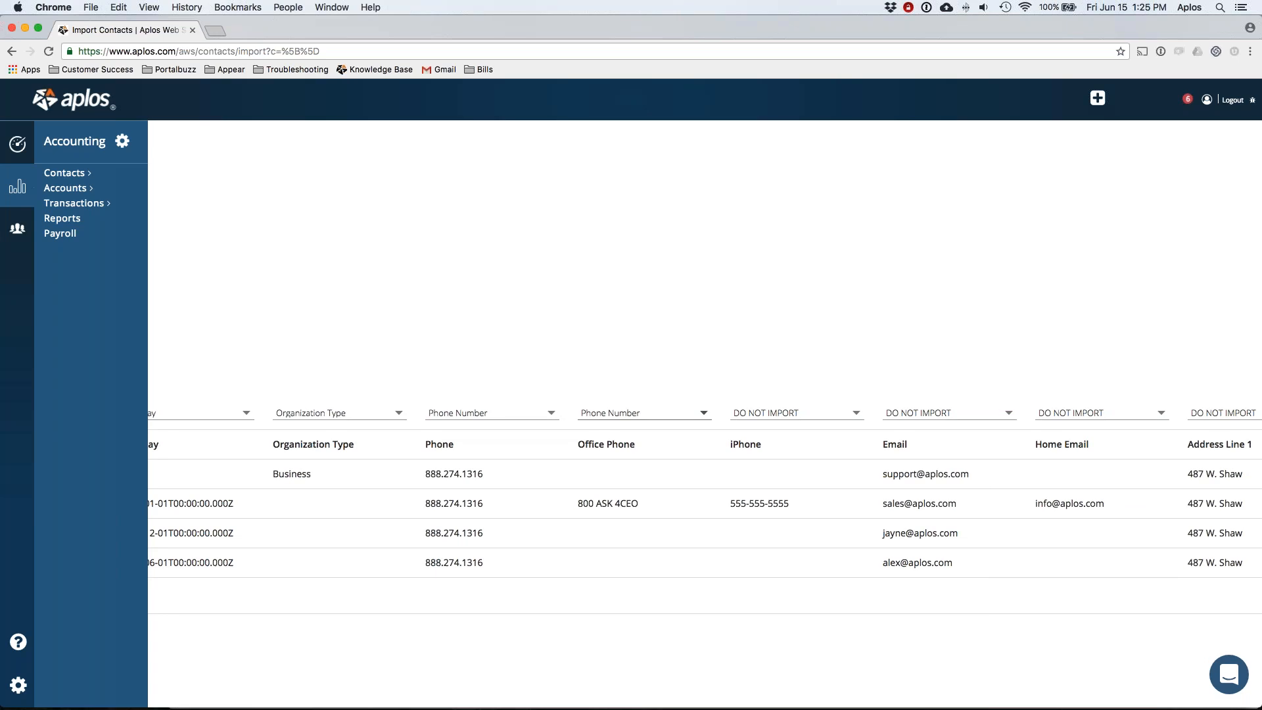
scroll(769, 445, "right", 3)
left_click(762, 413)
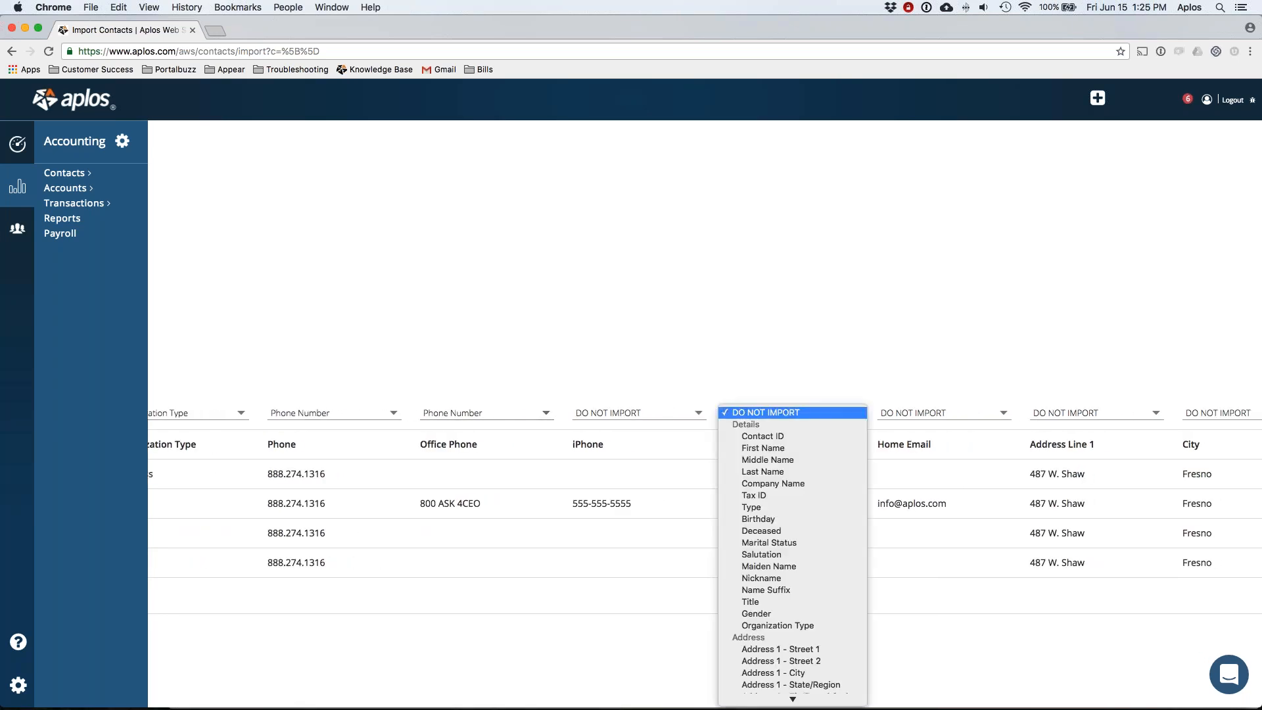
left_click(628, 409)
left_click(628, 408)
scroll(629, 487, "down", 2)
scroll(630, 486, "down", 3)
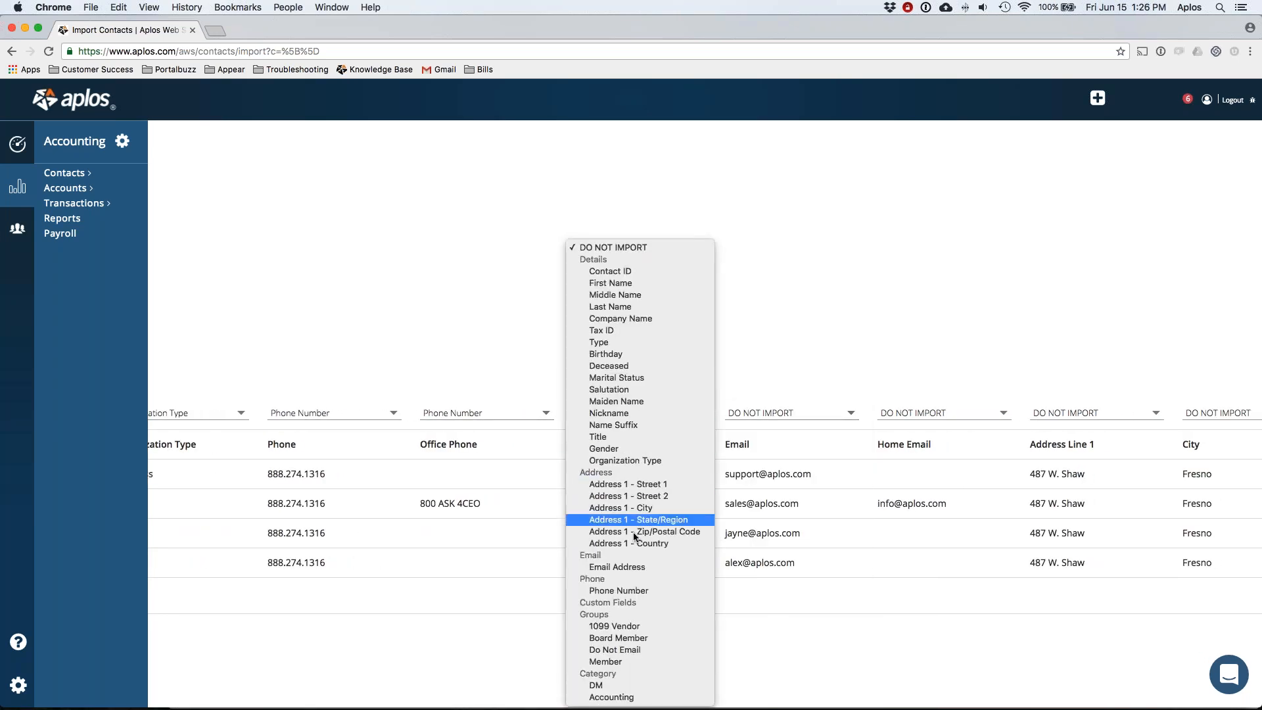
left_click(635, 589)
Map the Email and Home Email columns to the Email Address contact field
left_click(763, 412)
scroll(769, 434, "down", 3)
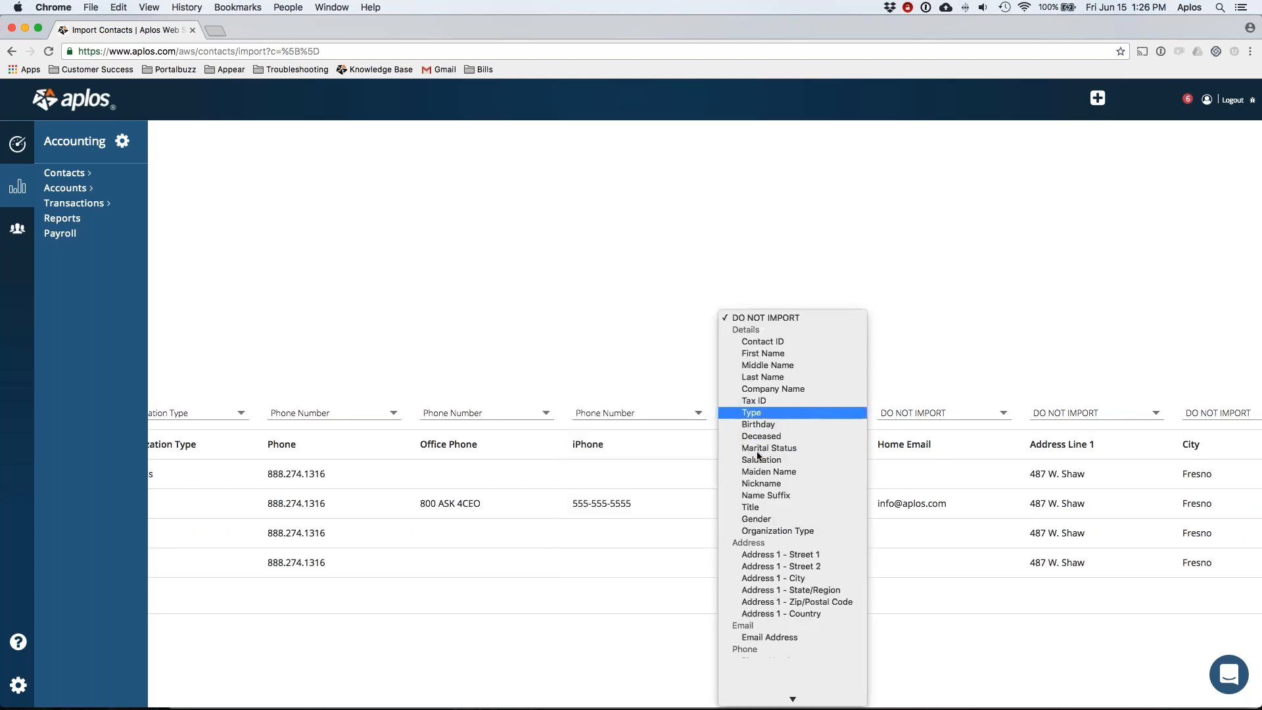
left_click(771, 566)
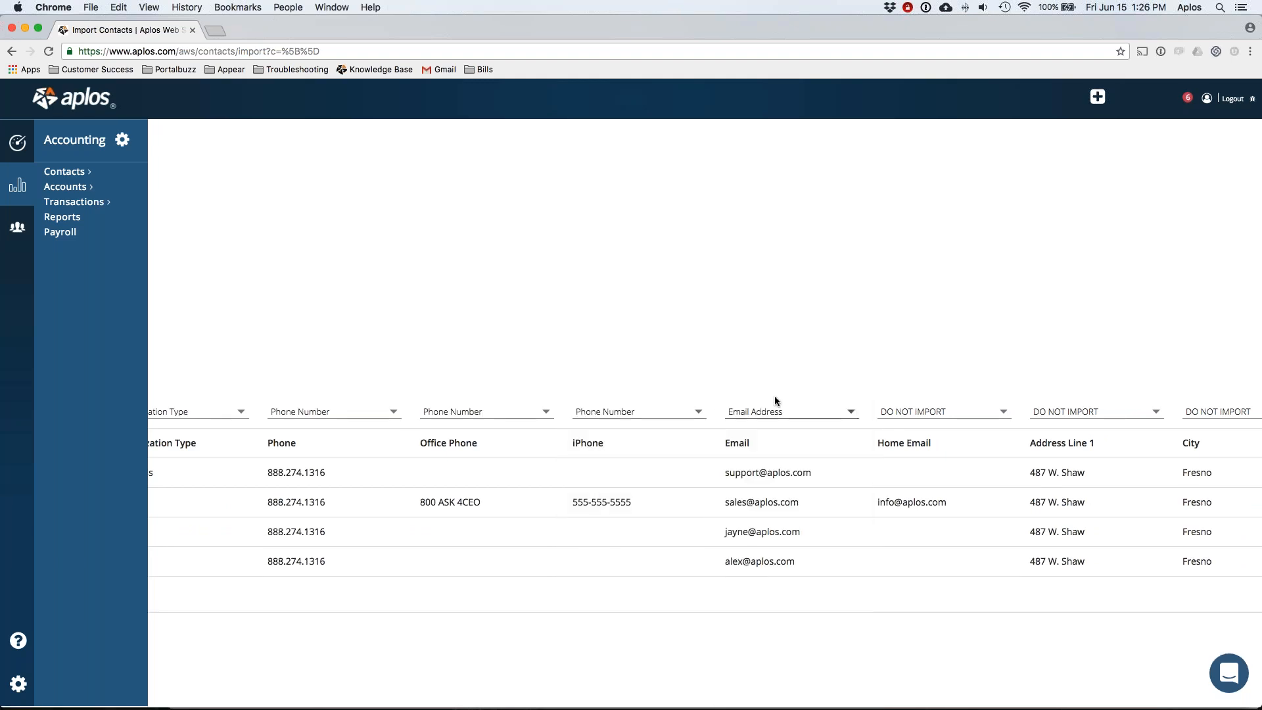
left_click(900, 409)
scroll(927, 559, "down", 3)
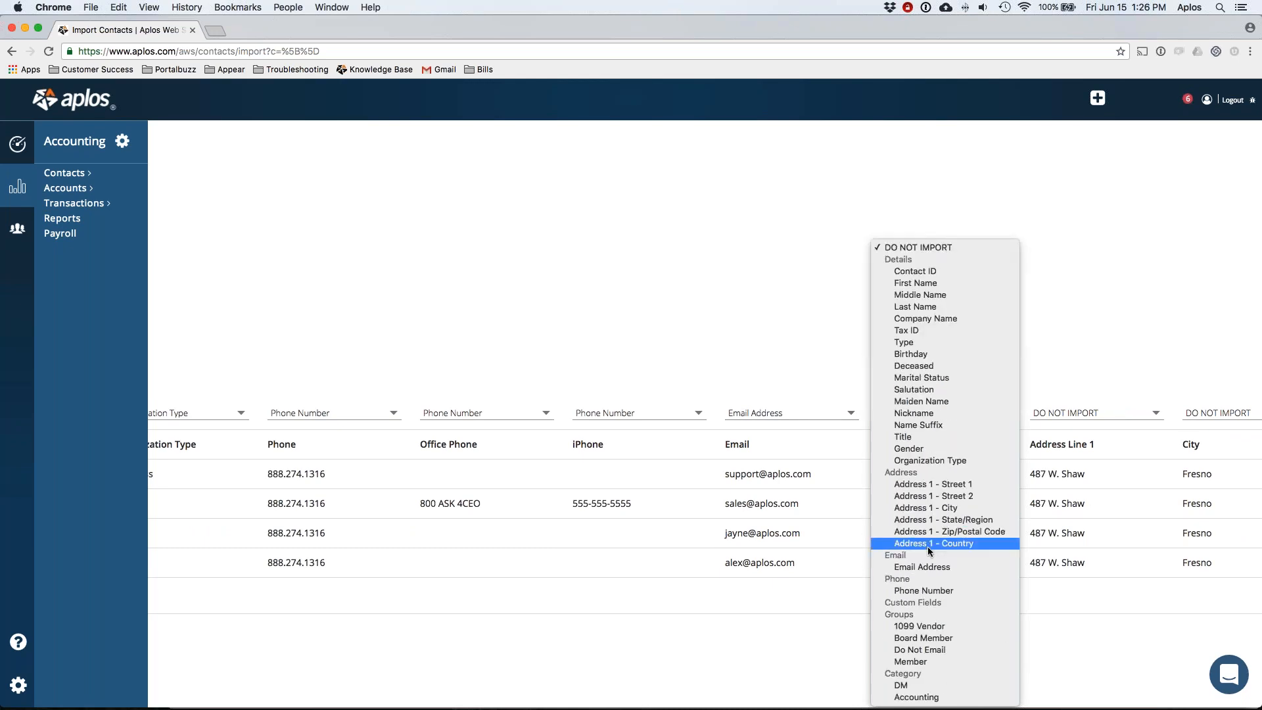
left_click(929, 566)
Map the Address Line 1 column to Address 1 - Street 1
scroll(690, 386, "right", 7)
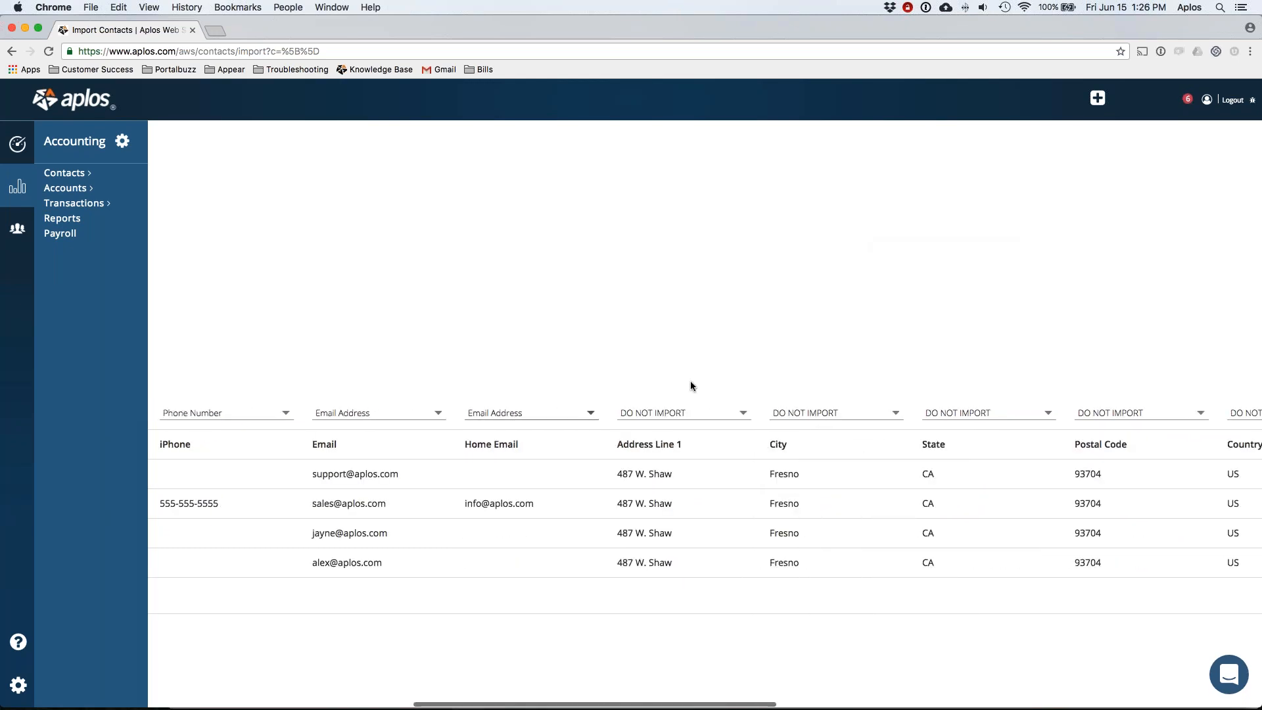
left_click(625, 412)
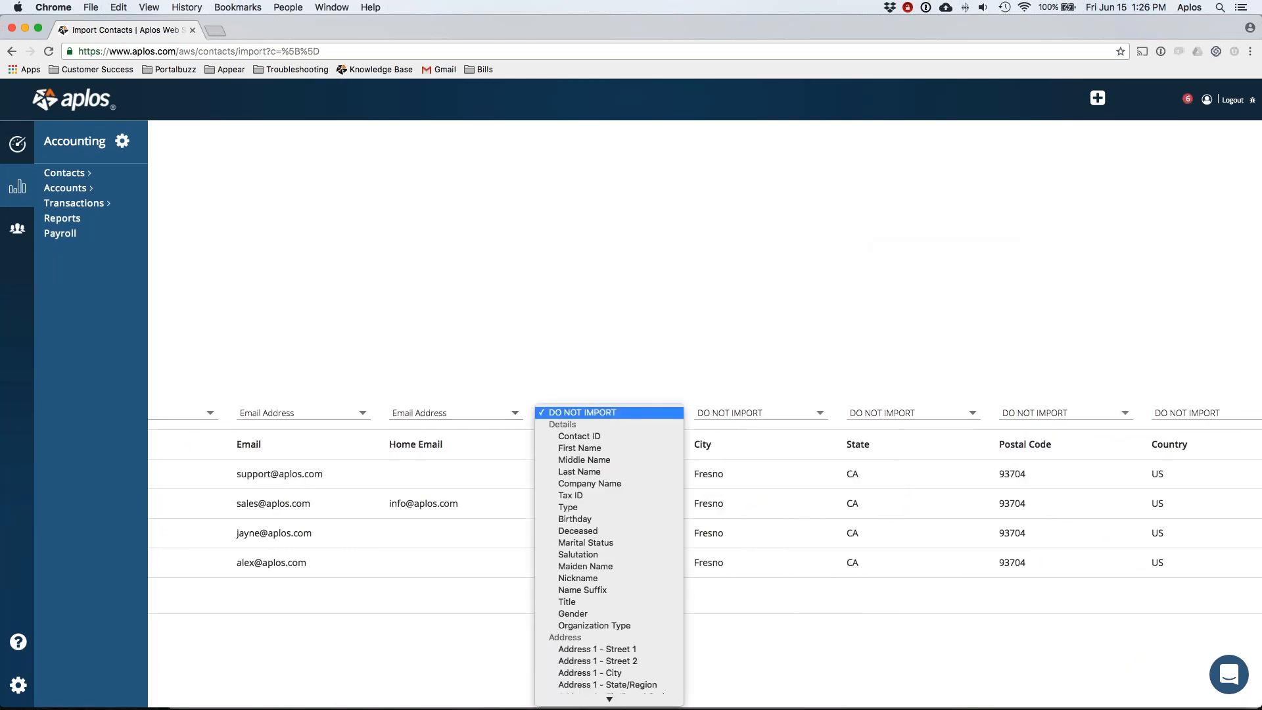
scroll(614, 416, "down", 5)
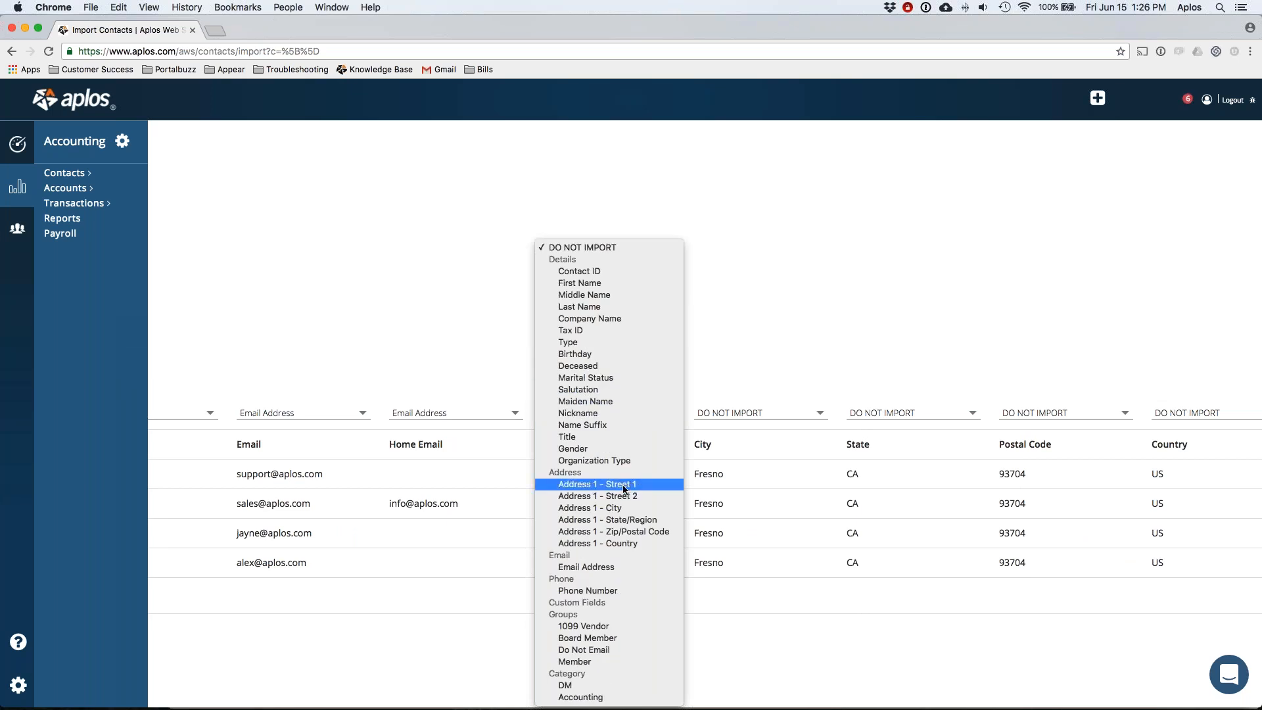
left_click(623, 486)
Map the City column beside Address Line 1 to Address 1 - City
left_click(732, 418)
scroll(732, 415, "down", 4)
scroll(732, 416, "down", 2)
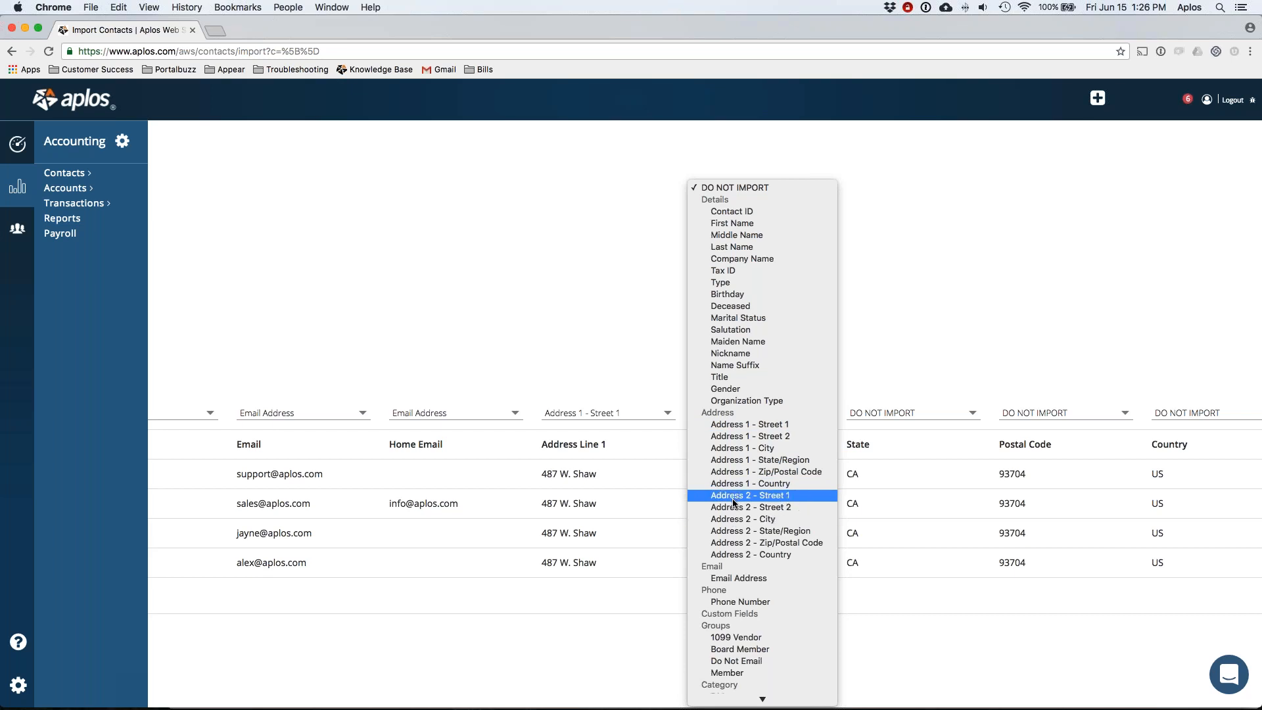
left_click(754, 436)
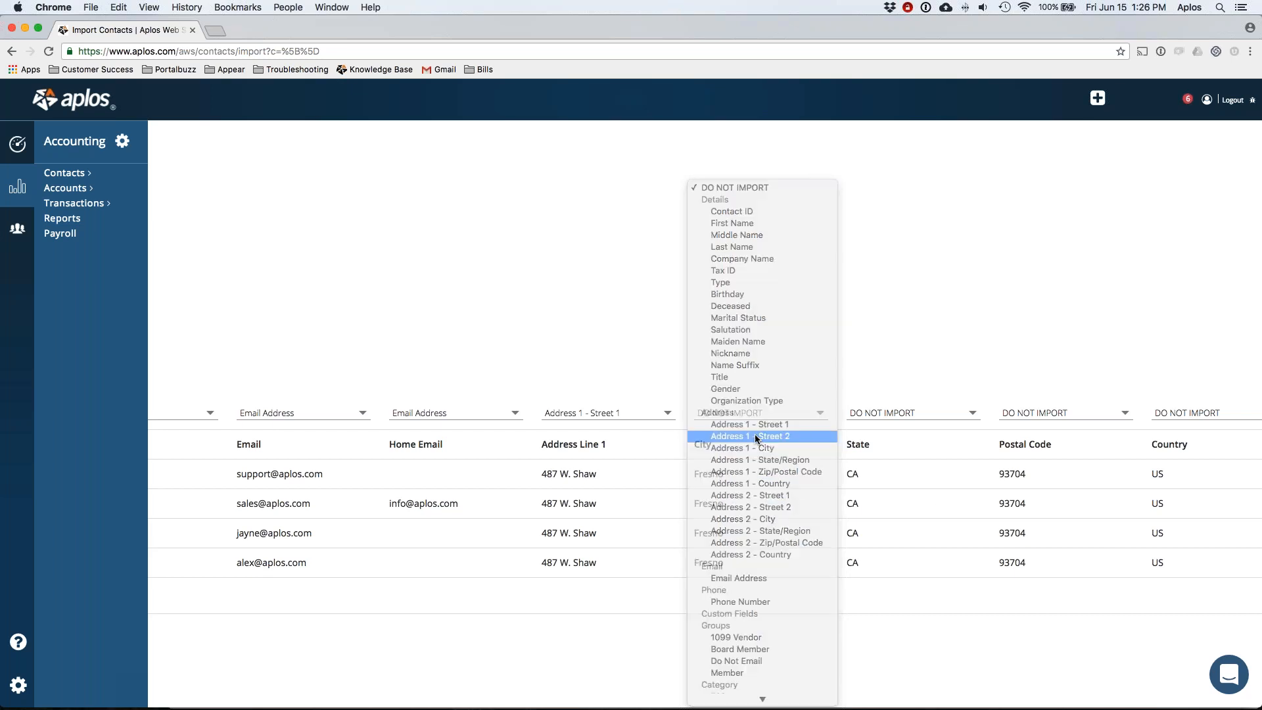
left_click(723, 414)
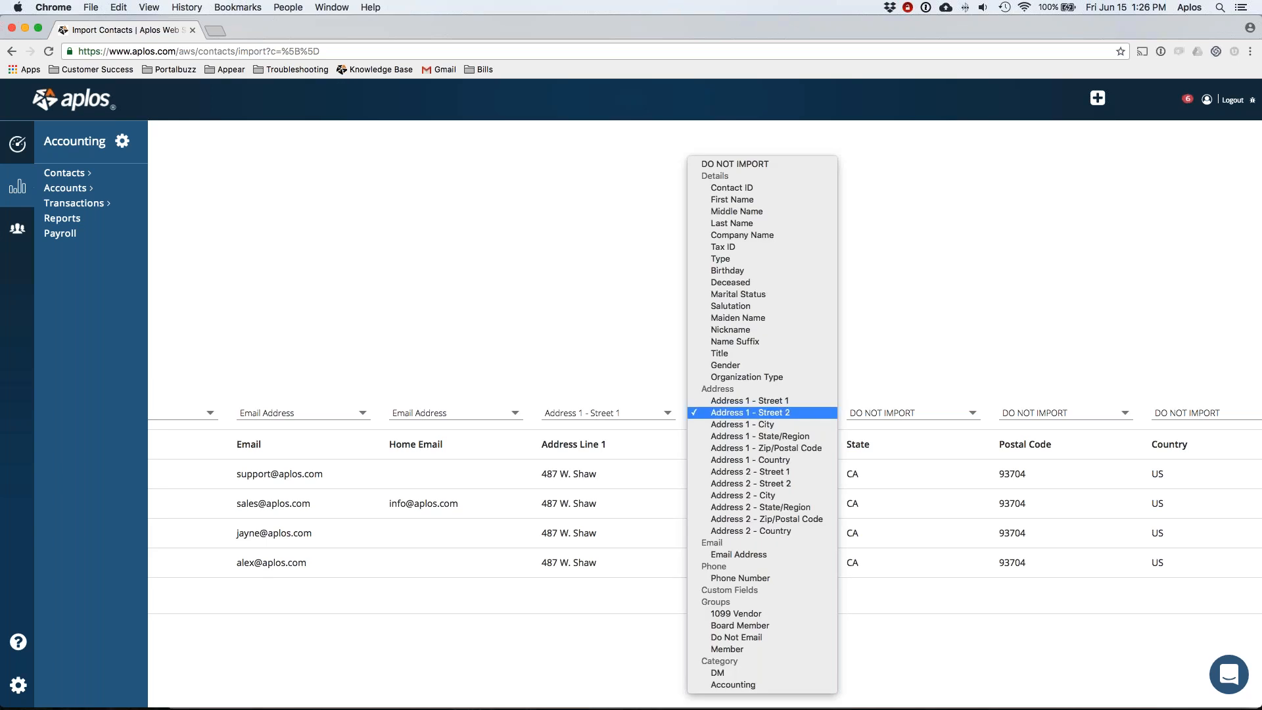
left_click(723, 425)
Map the first State column to Address 1 - State/Region and the first Postal Code column to Address 1 - Zip/Postal Code
scroll(723, 424, "right", 2)
scroll(723, 416, "right", 2)
left_click(724, 414)
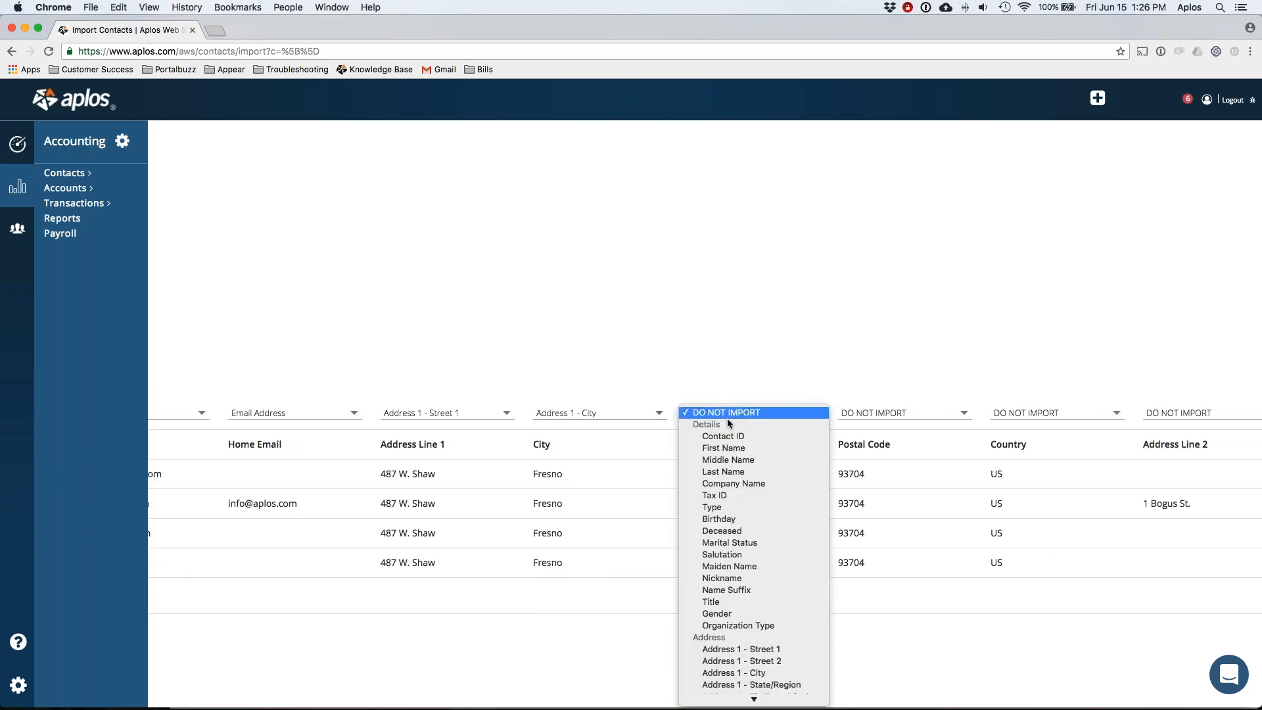
left_click(741, 452)
scroll(808, 423, "right", 3)
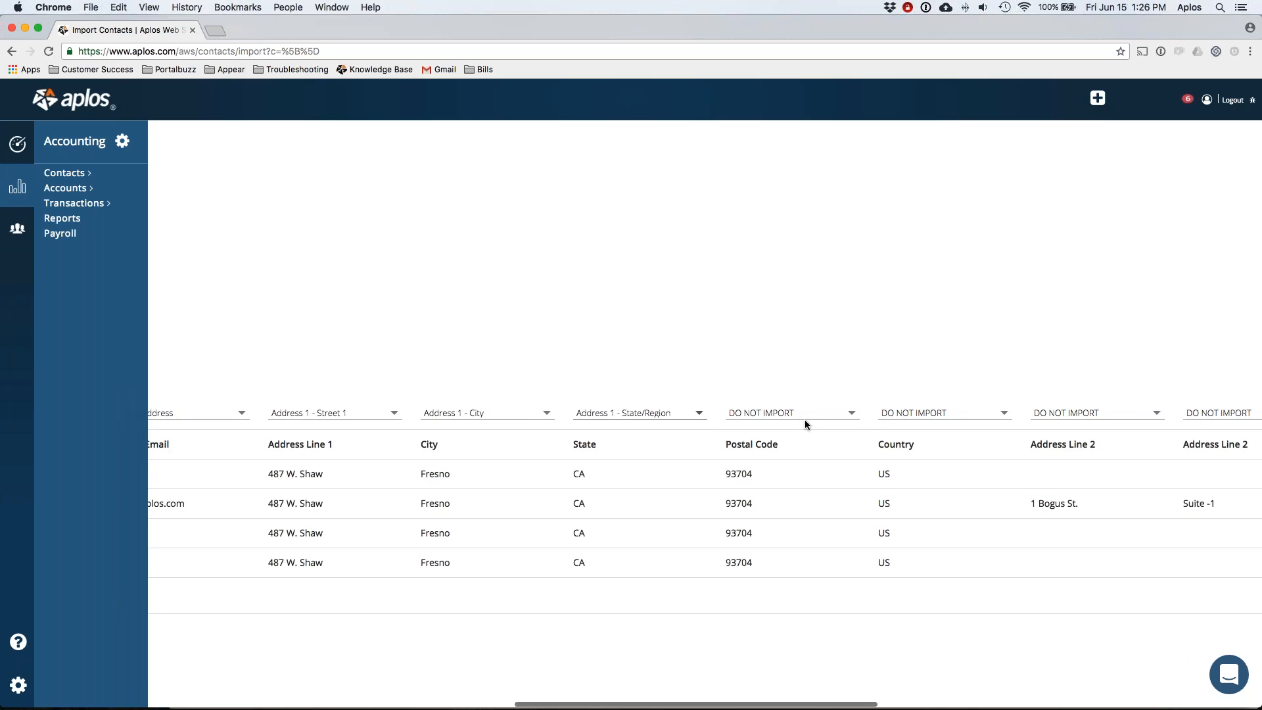
left_click(750, 412)
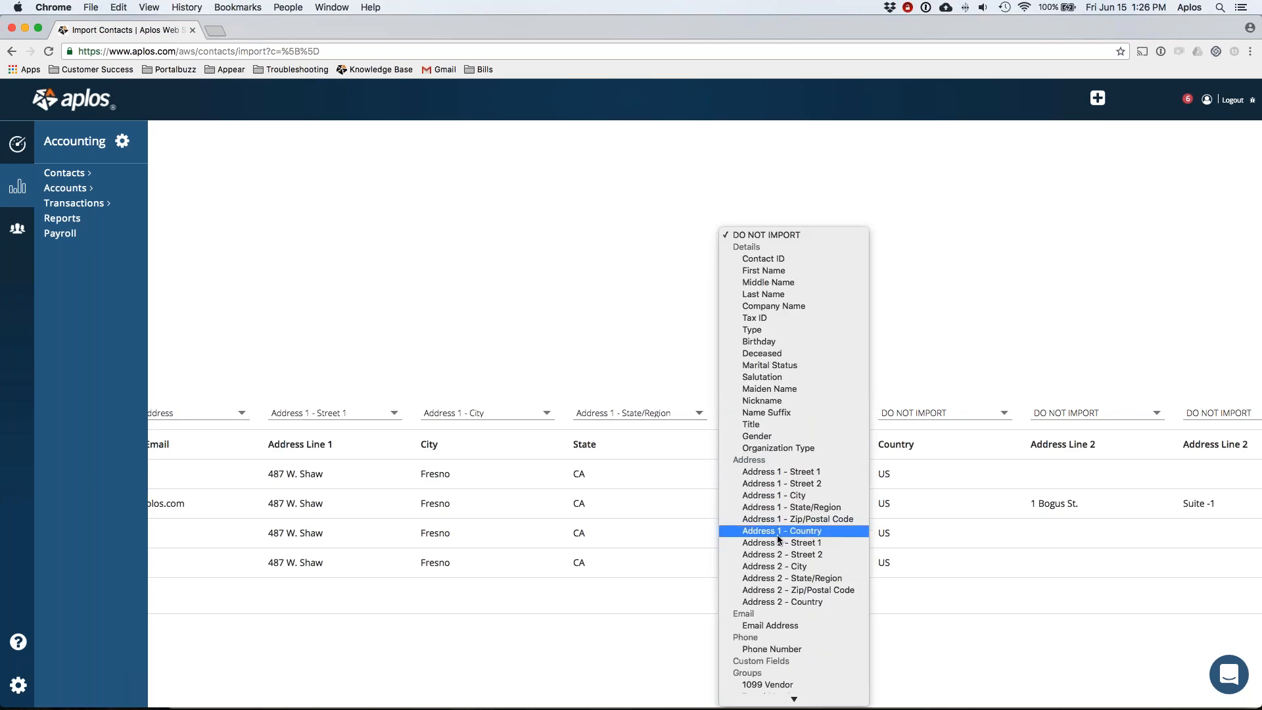
left_click(785, 519)
Map the first Country column to Address 1 - Country
scroll(730, 467, "right", 1)
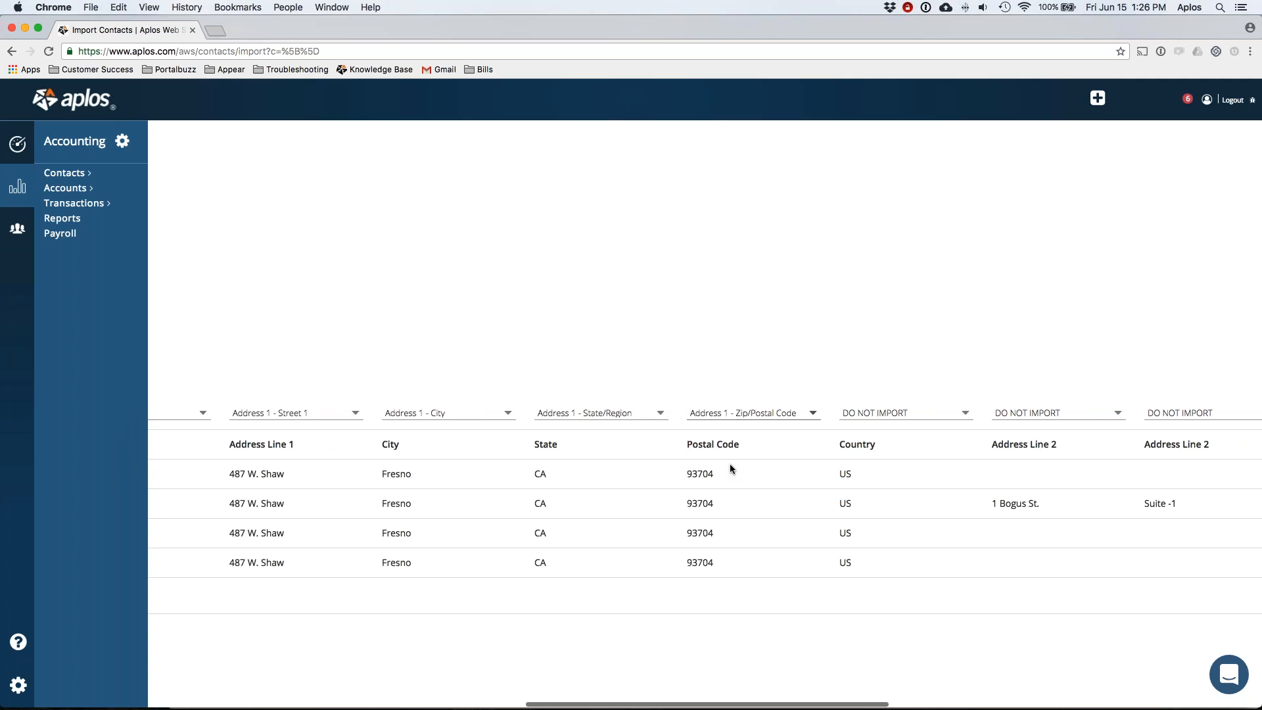
left_click(857, 414)
scroll(858, 466, "down", 3)
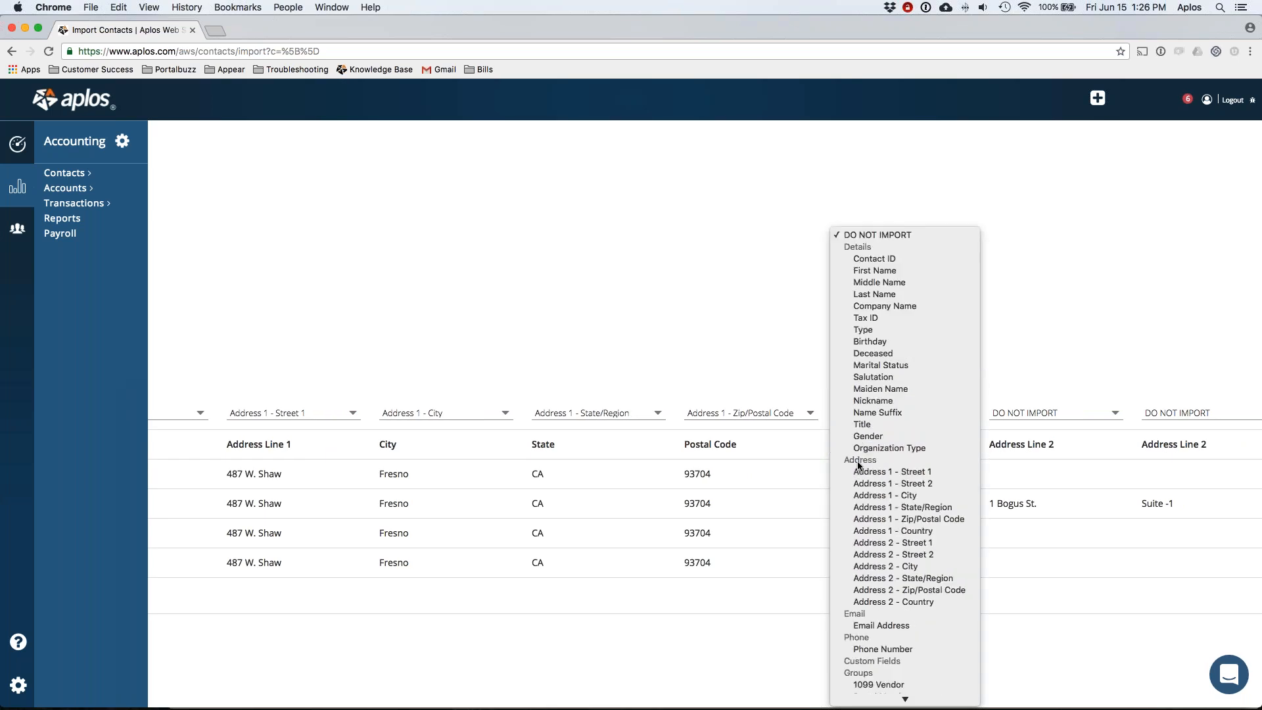
left_click(880, 531)
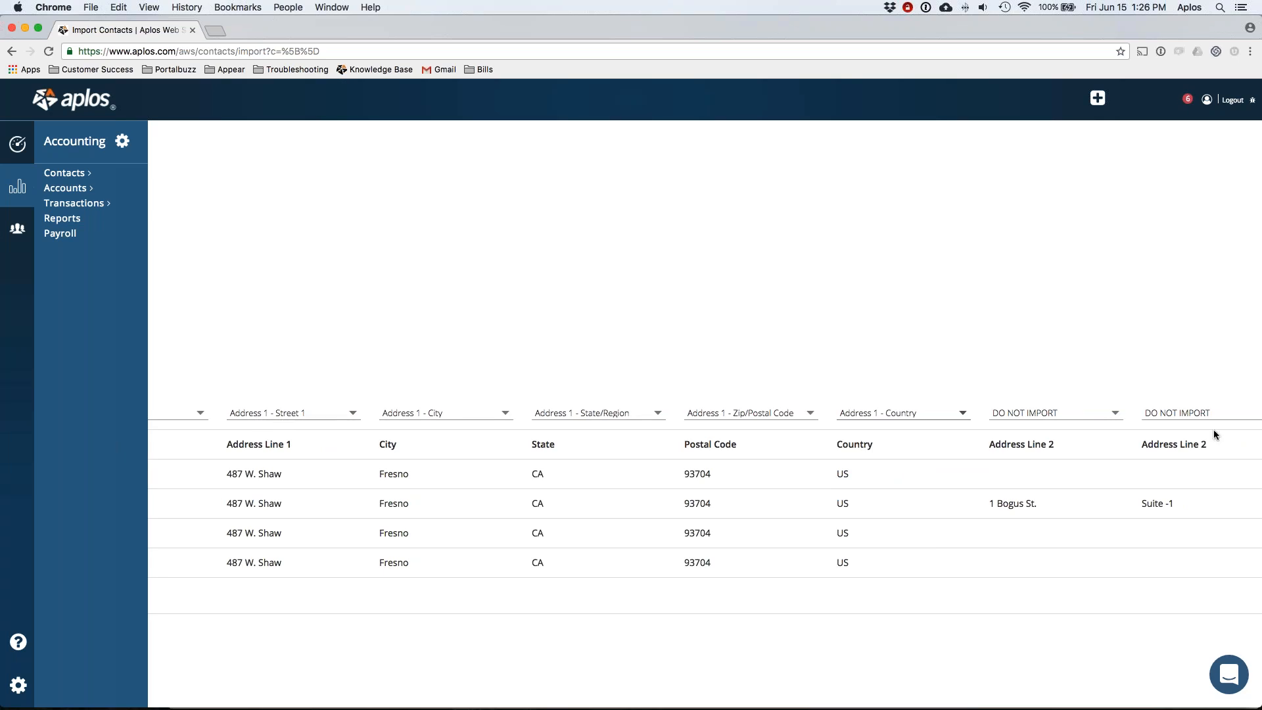
Map the two Address Line 2 columns to Address 2 - Street 1 and Address 2 - Street 2, in that order
scroll(1162, 426, "right", 3)
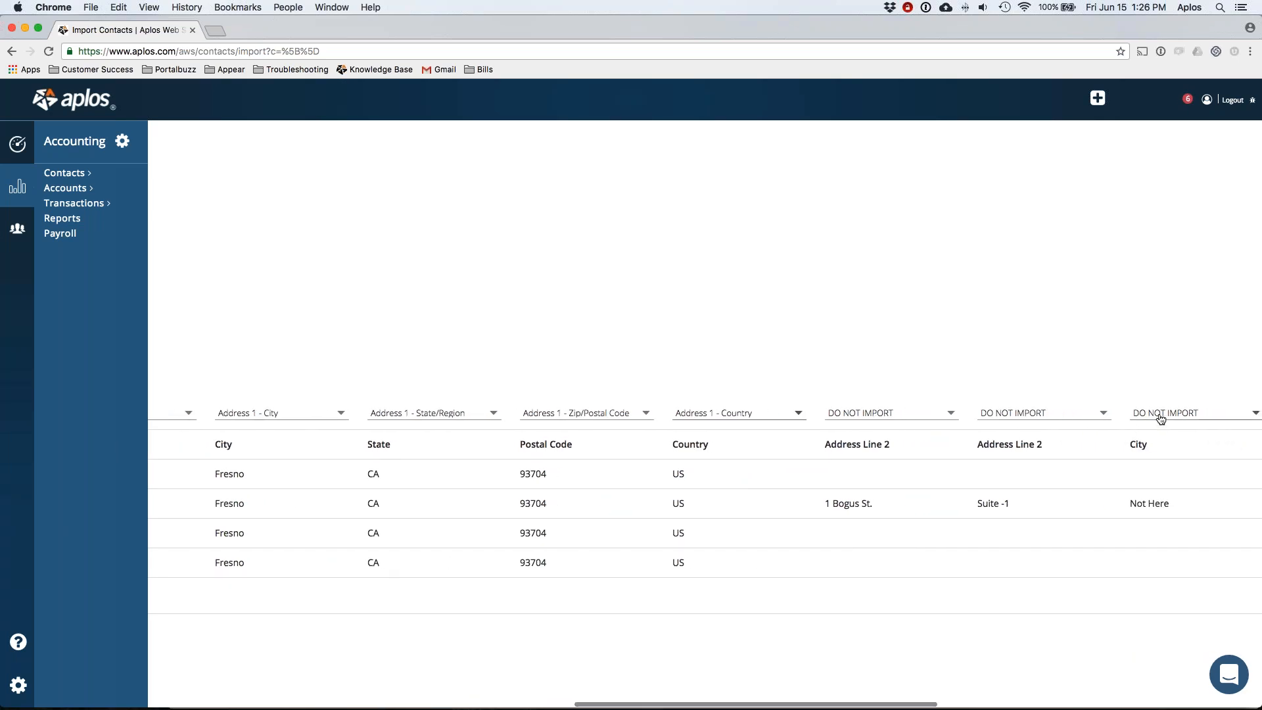
scroll(882, 422, "left", 2)
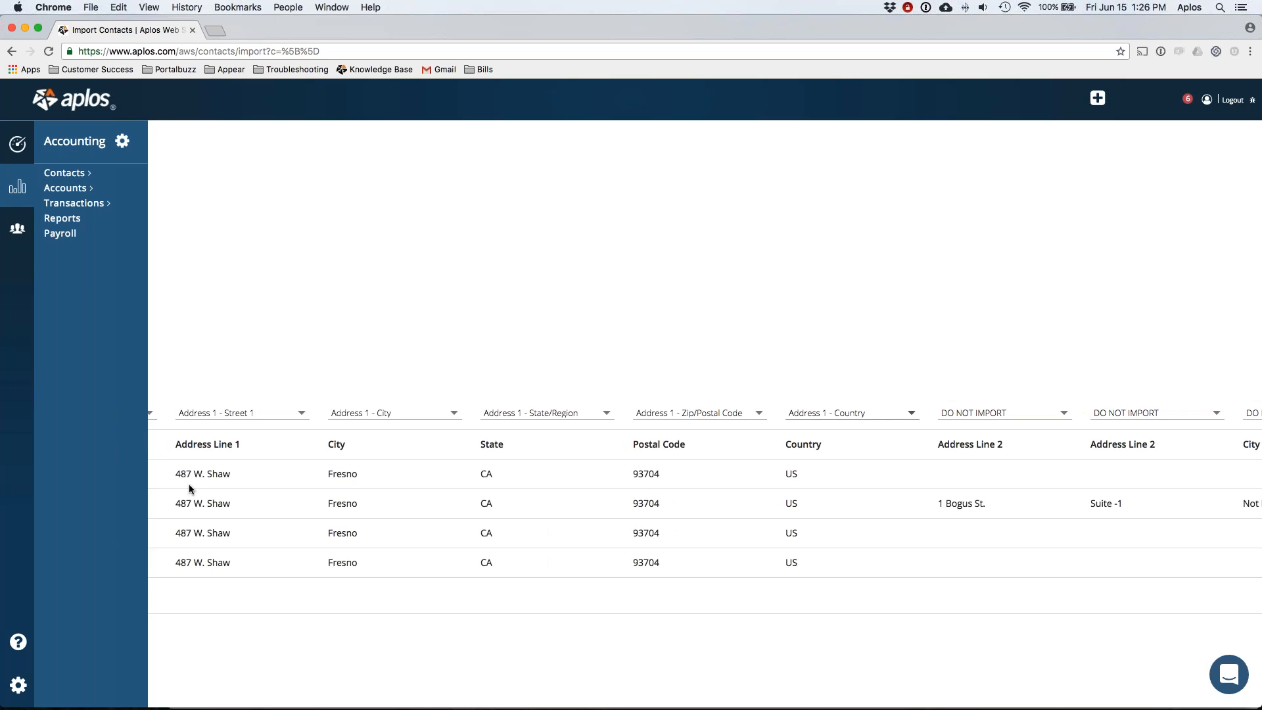
scroll(1223, 518, "right", 1)
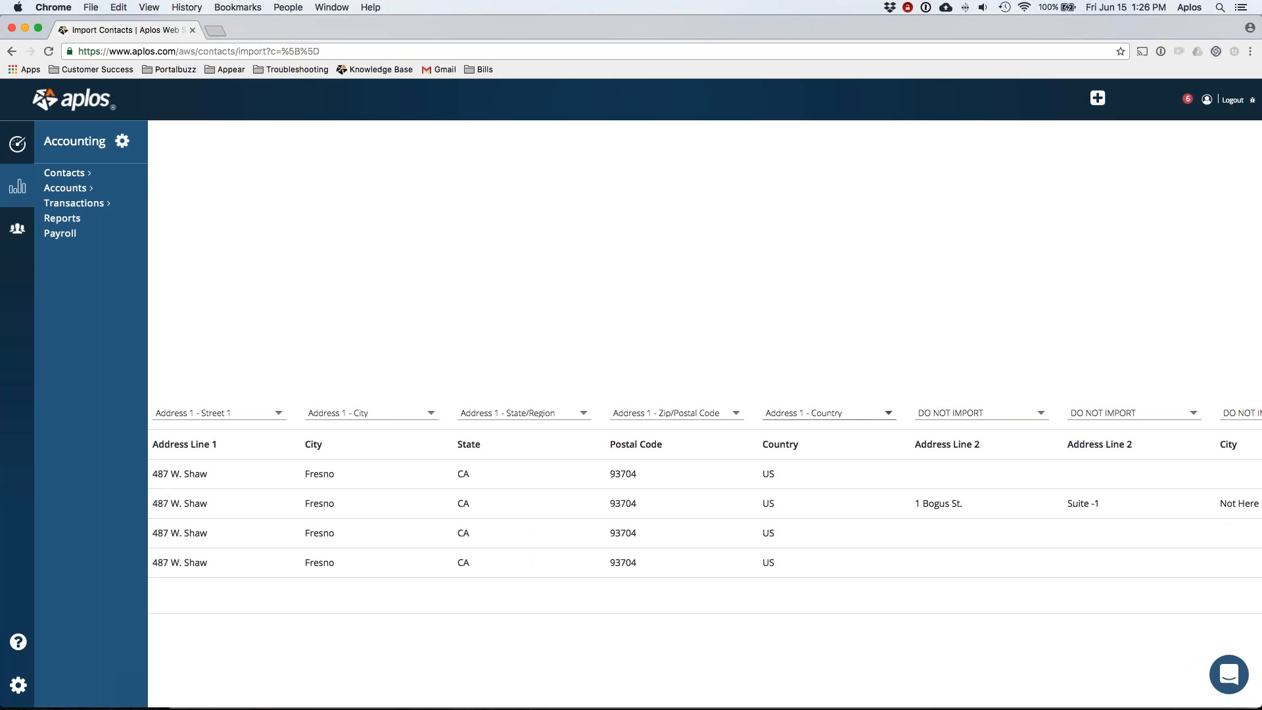
scroll(366, 443, "right", 5)
left_click(830, 412)
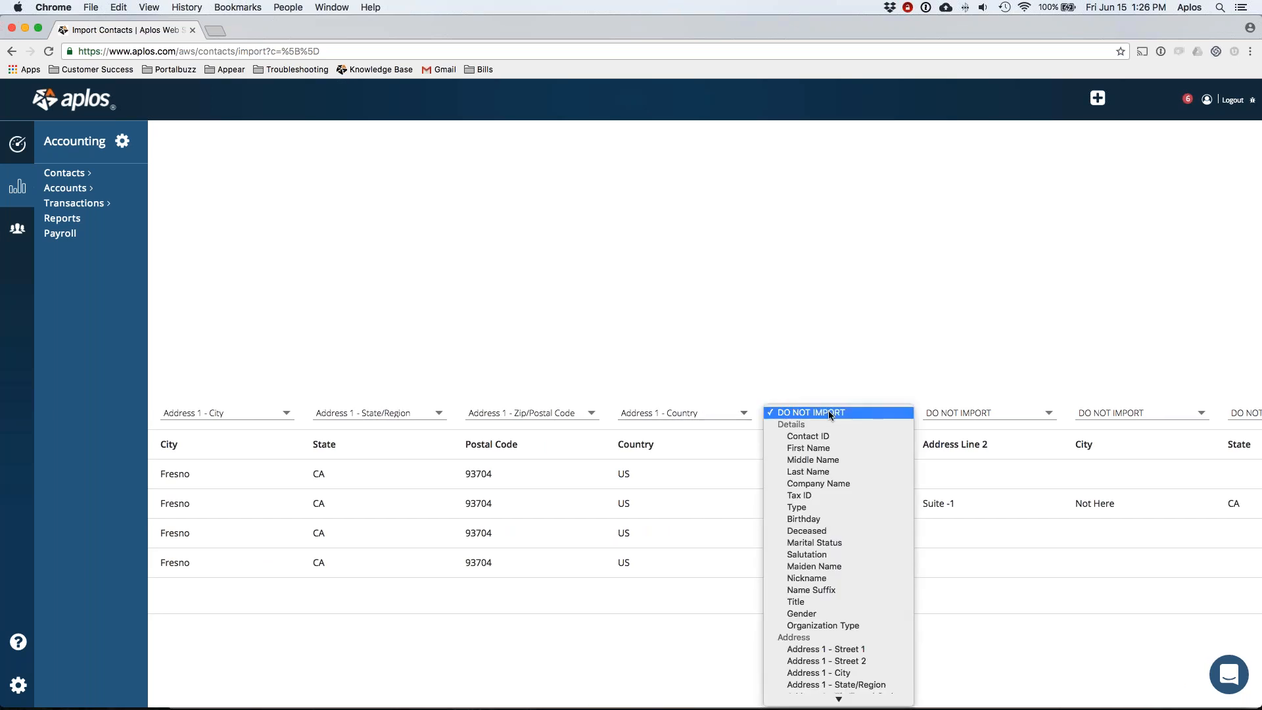
scroll(865, 574, "down", 5)
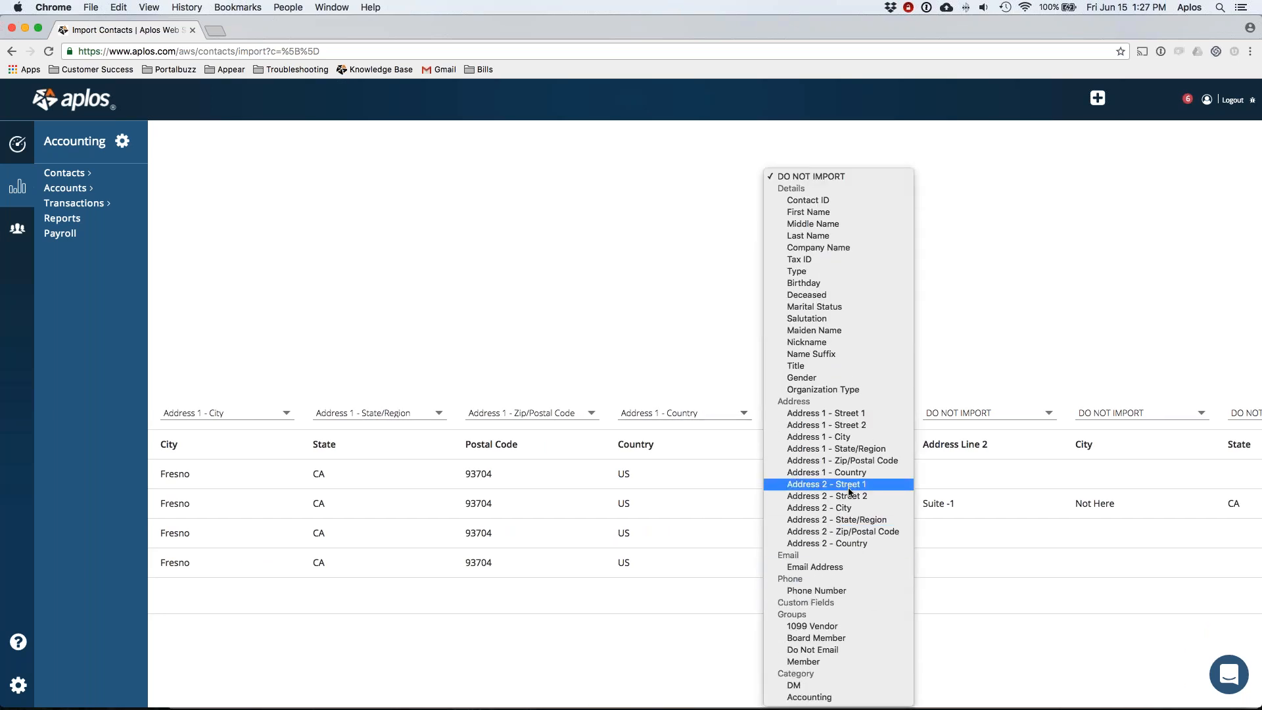
left_click(849, 487)
left_click(986, 413)
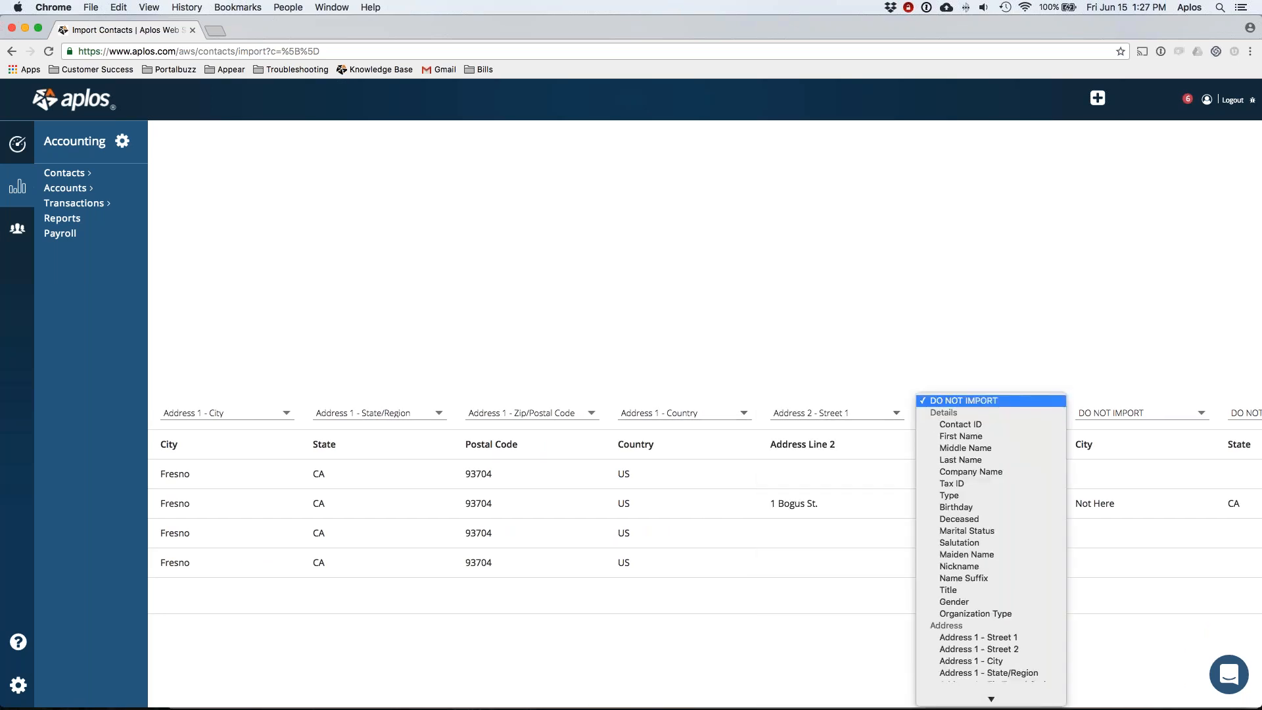
scroll(959, 428, "down", 5)
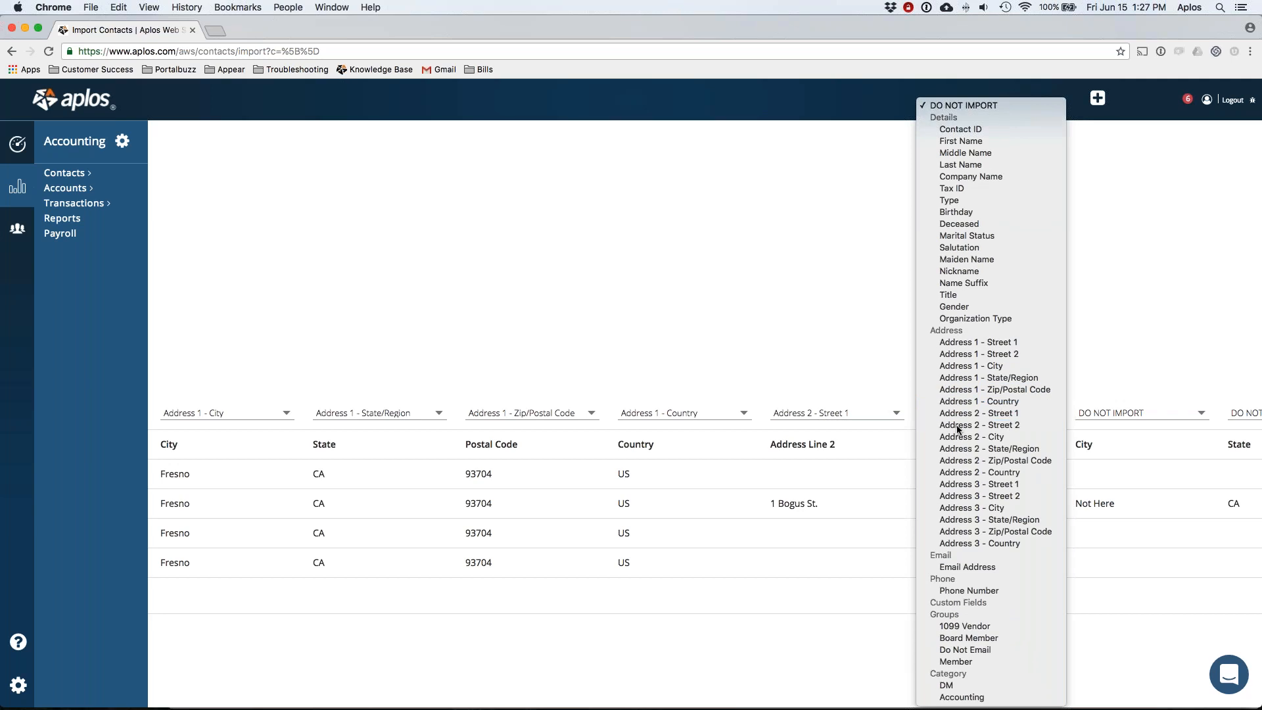
left_click(959, 426)
Map the City column following the Address Line 2 columns to Address 3 - City
scroll(854, 500, "right", 5)
left_click(883, 414)
scroll(882, 420, "down", 5)
left_click(895, 530)
Map the second State column to Address 2 - State/Region
scroll(896, 531, "right", 3)
left_click(888, 414)
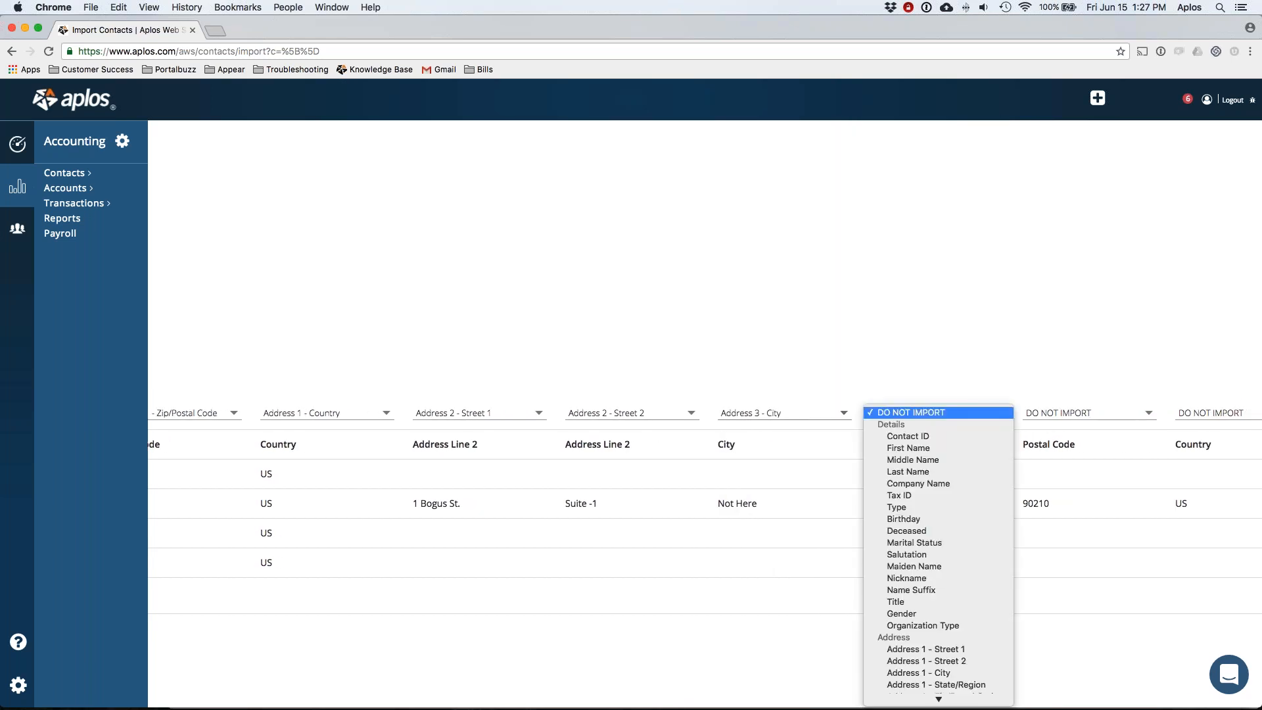
scroll(891, 421, "down", 5)
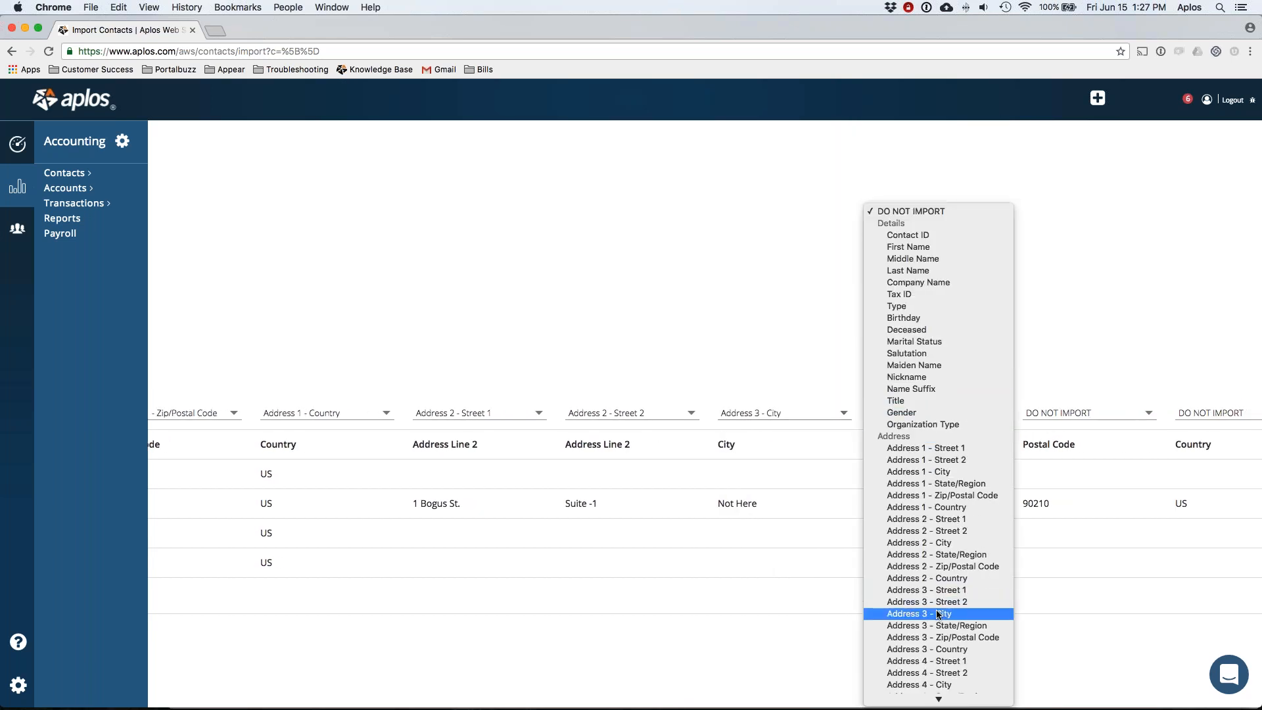
left_click(935, 625)
left_click(904, 416)
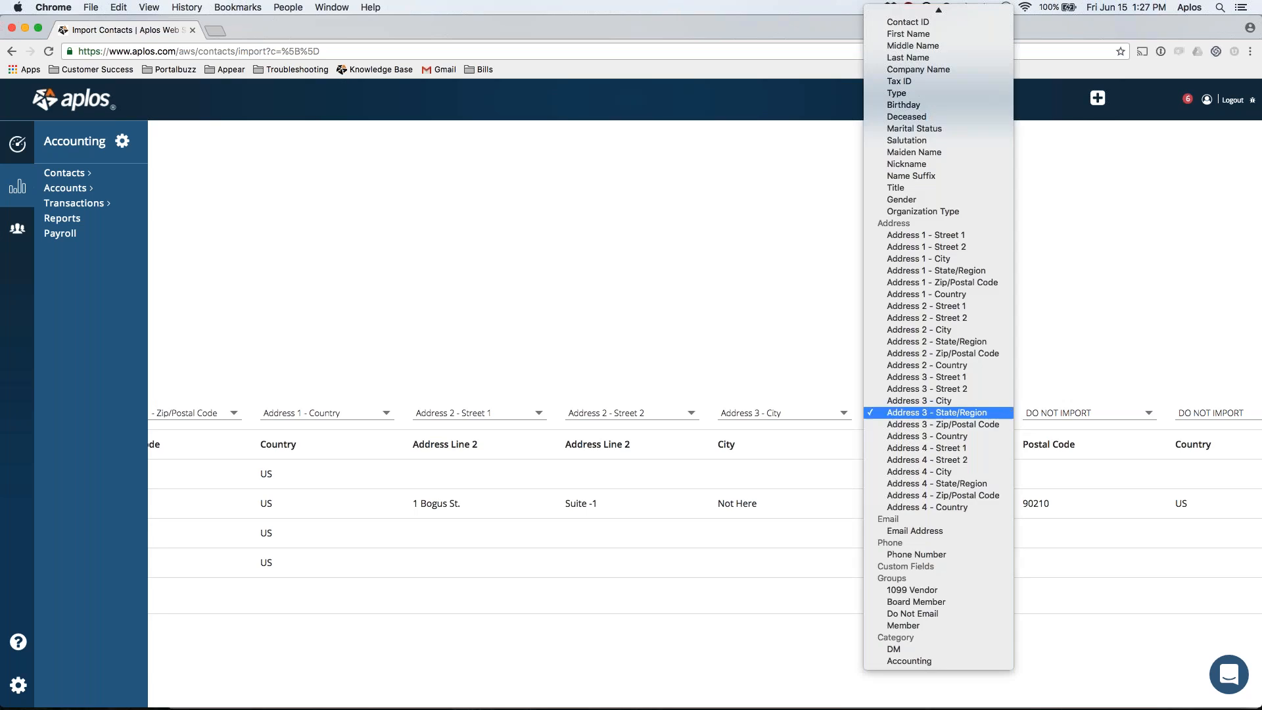
left_click(911, 342)
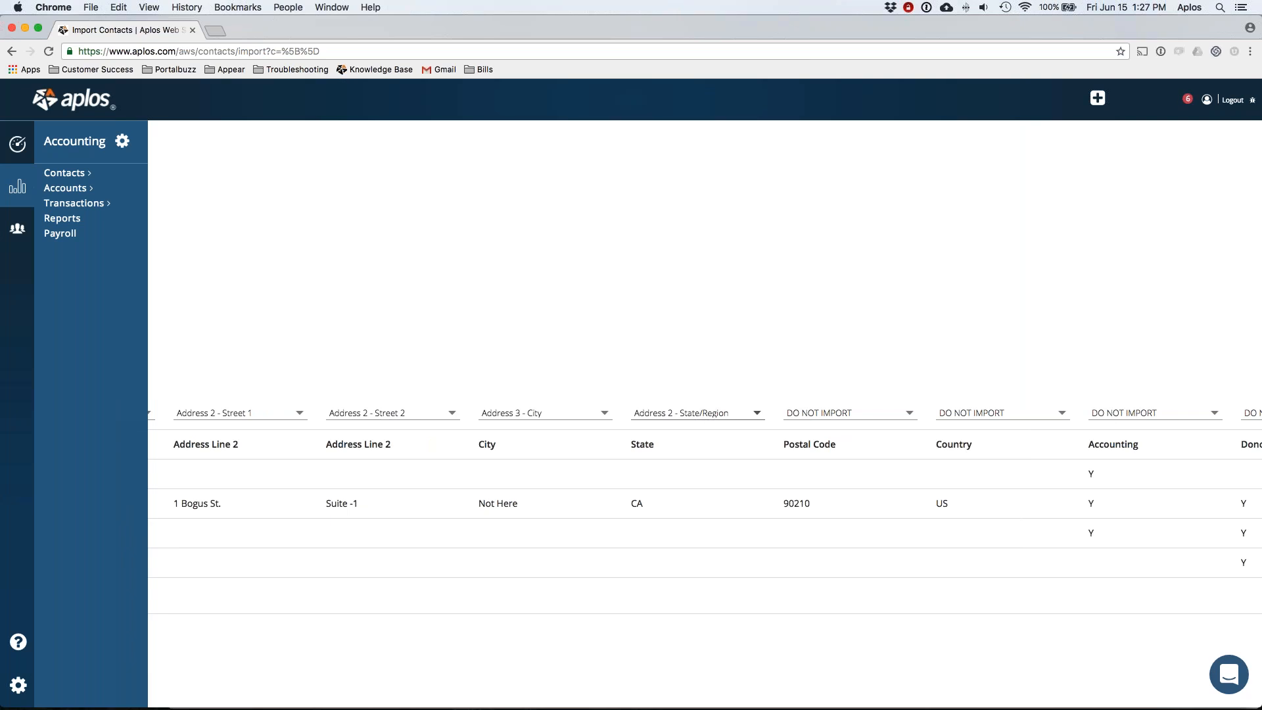
Map the second Postal Code column to Address 2 - Zip/Postal Code and the second Country column to Address 2 - Country
left_click(848, 413)
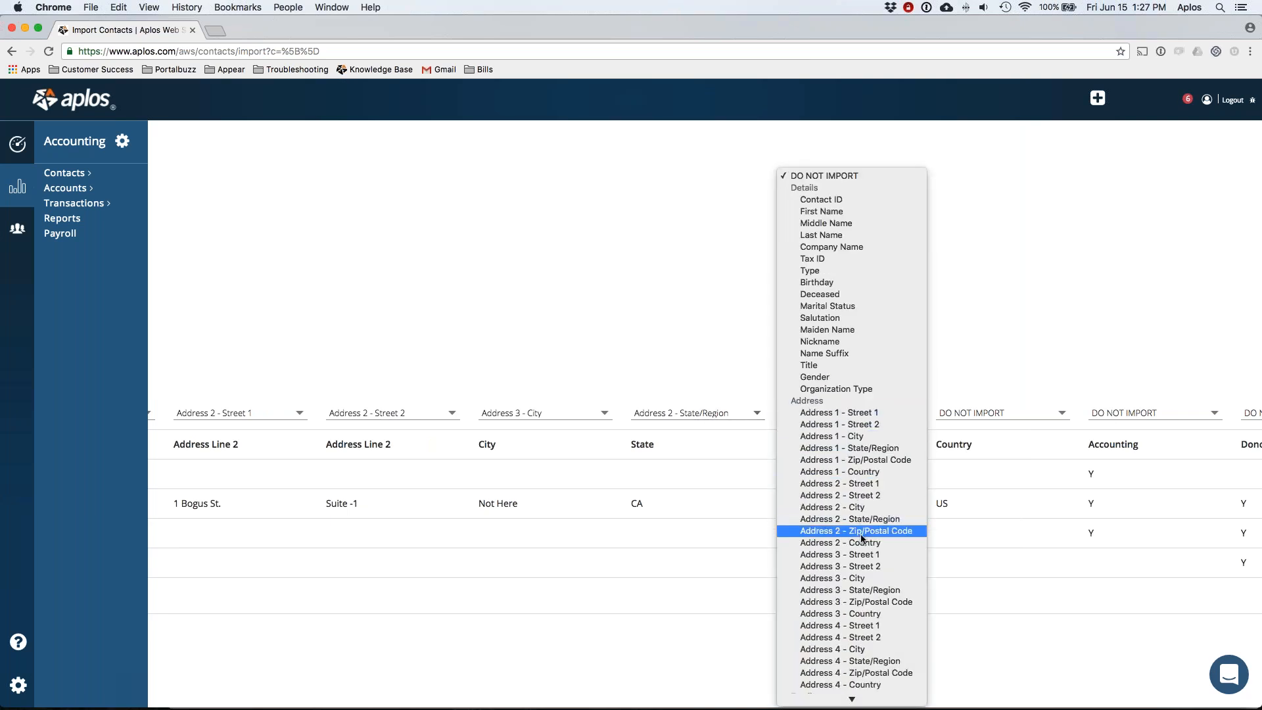
left_click(860, 529)
left_click(833, 415)
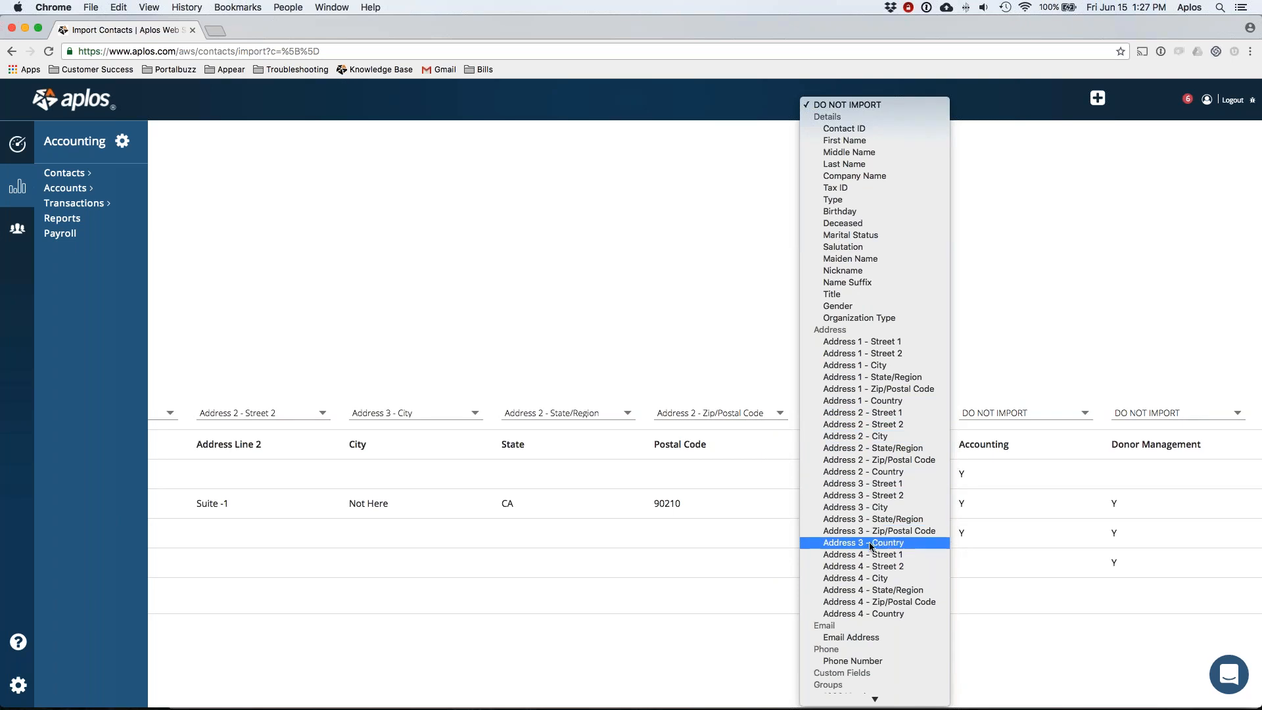
left_click(866, 471)
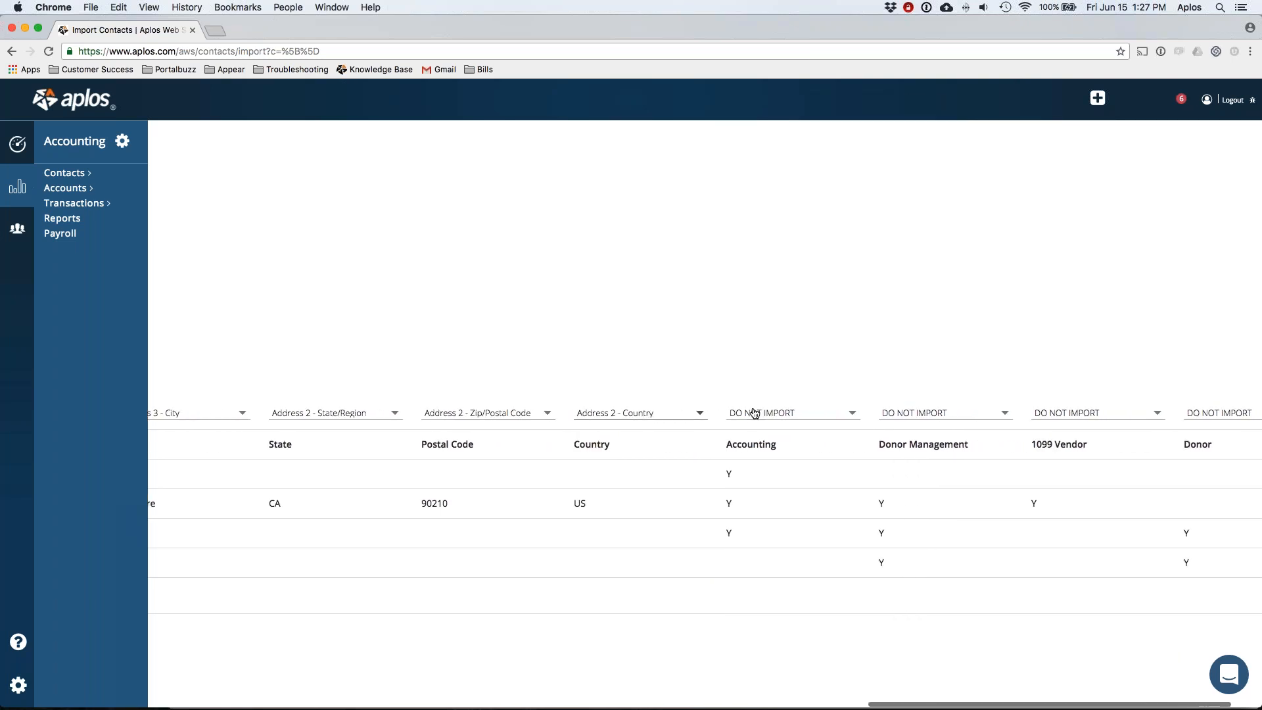
Map the Accounting column to the Accounting category and the Donor Management column to the DM category
scroll(749, 413, "right", 1)
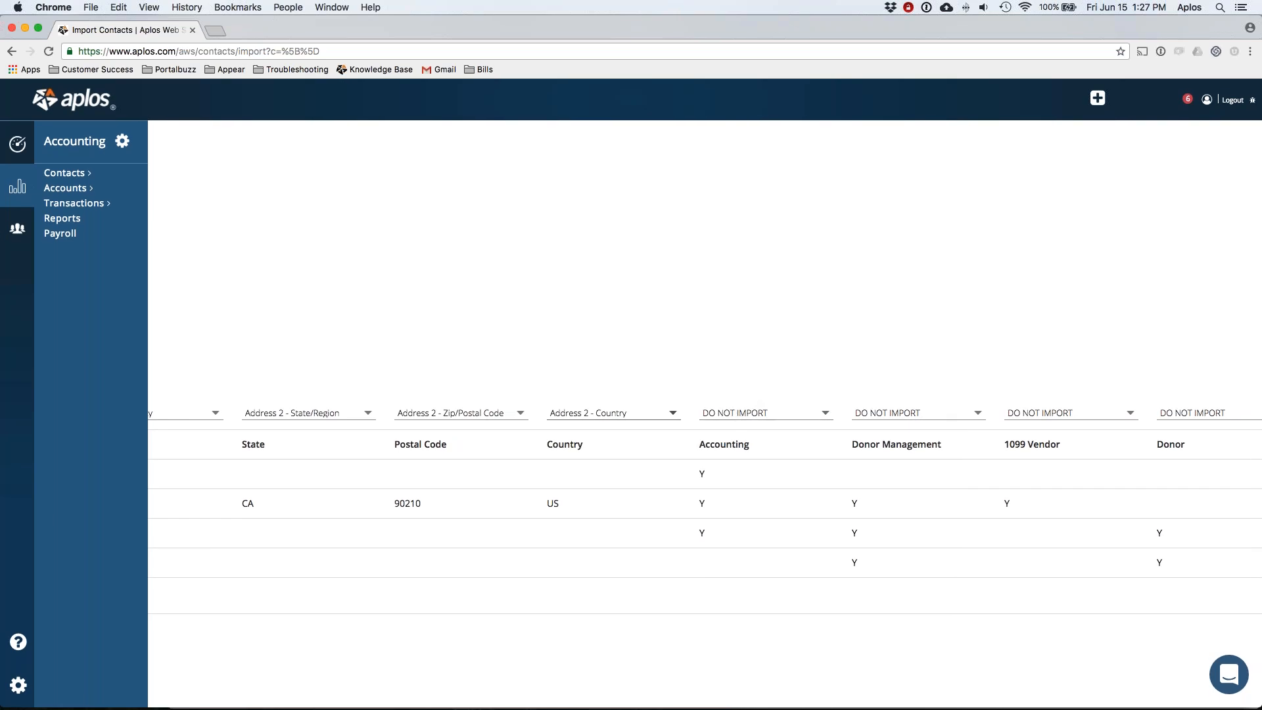
left_click(739, 414)
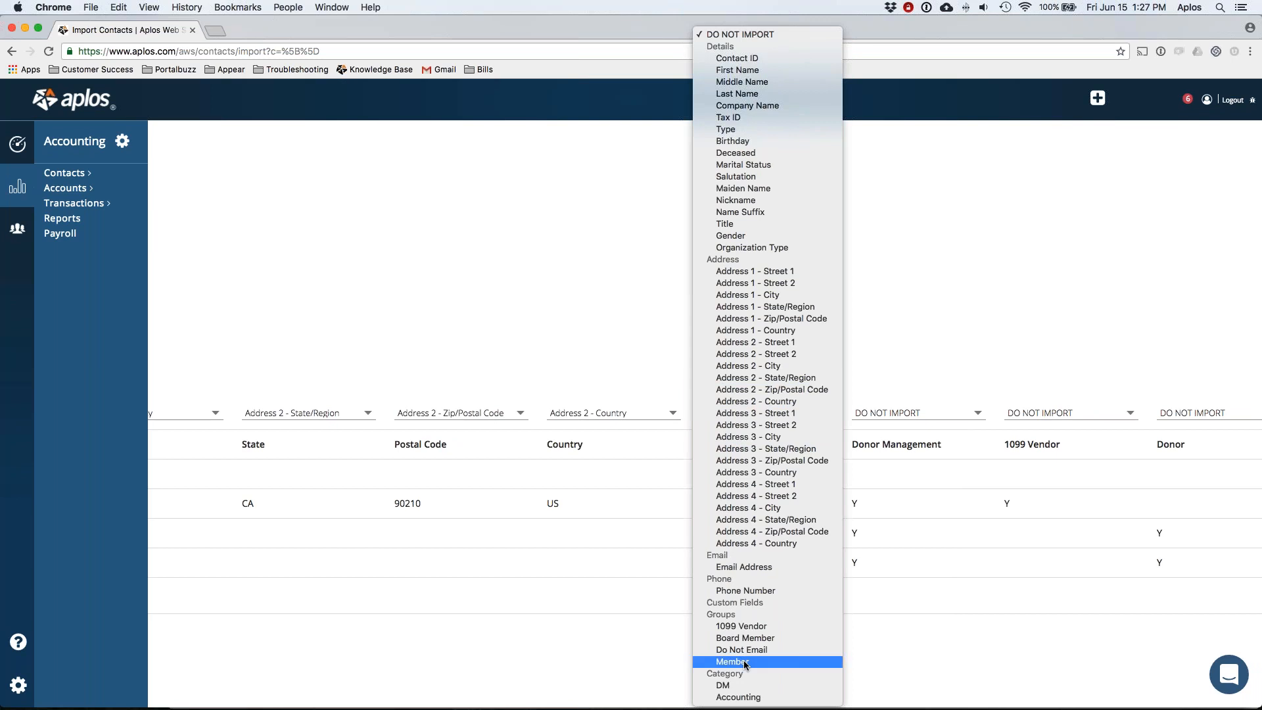
left_click(738, 697)
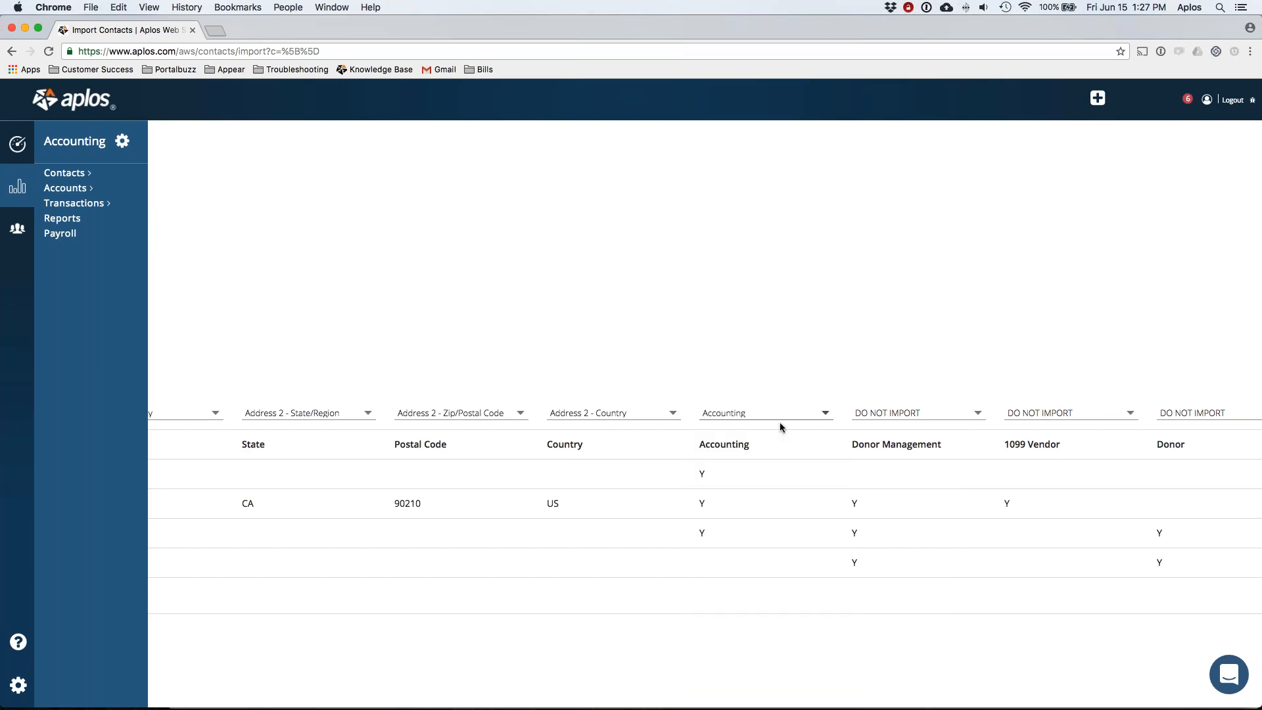
left_click(897, 412)
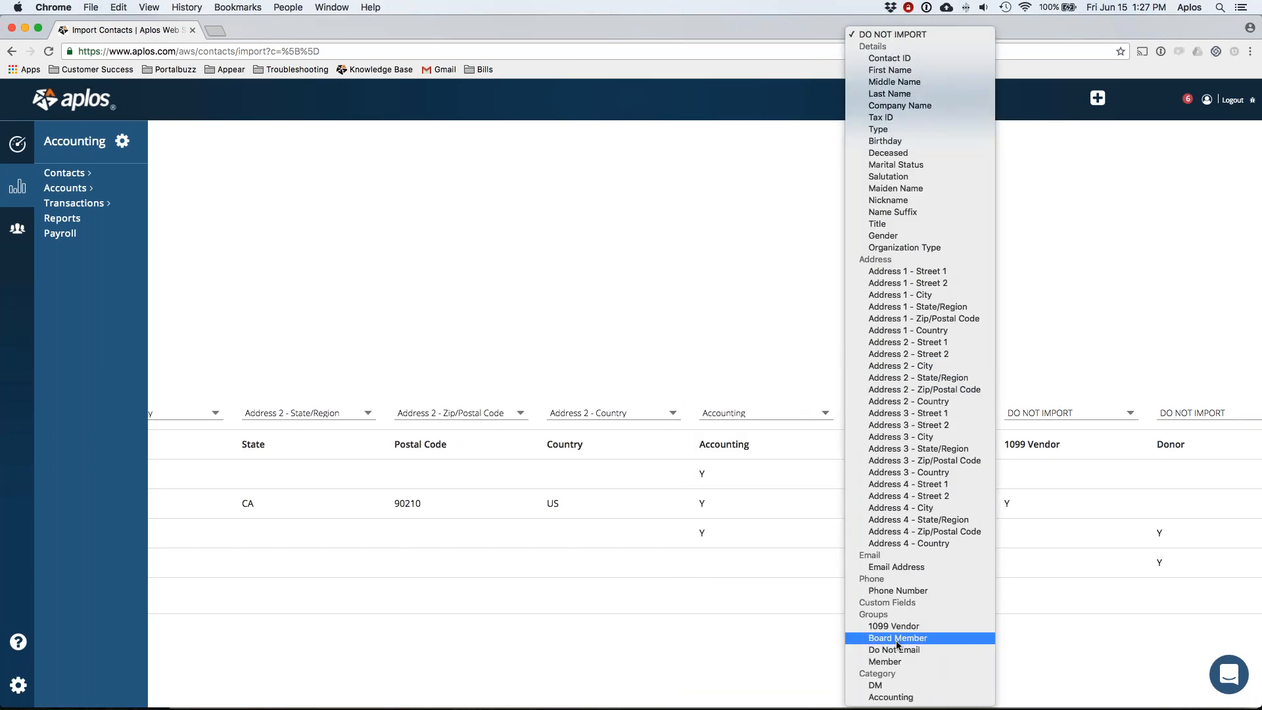
left_click(874, 685)
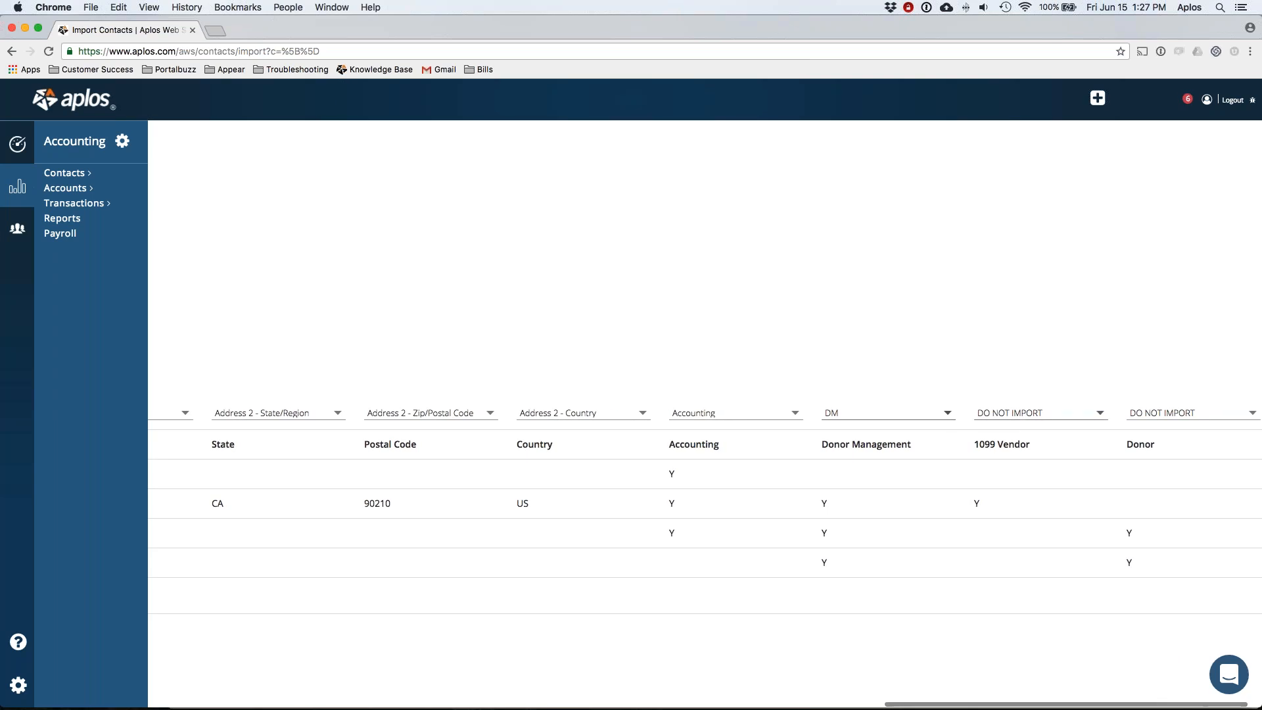
Map the 1099 Vendor column to the 1099 Vendor group and the Donor column to the Member group
left_click(1026, 413)
scroll(1026, 413, "down", 8)
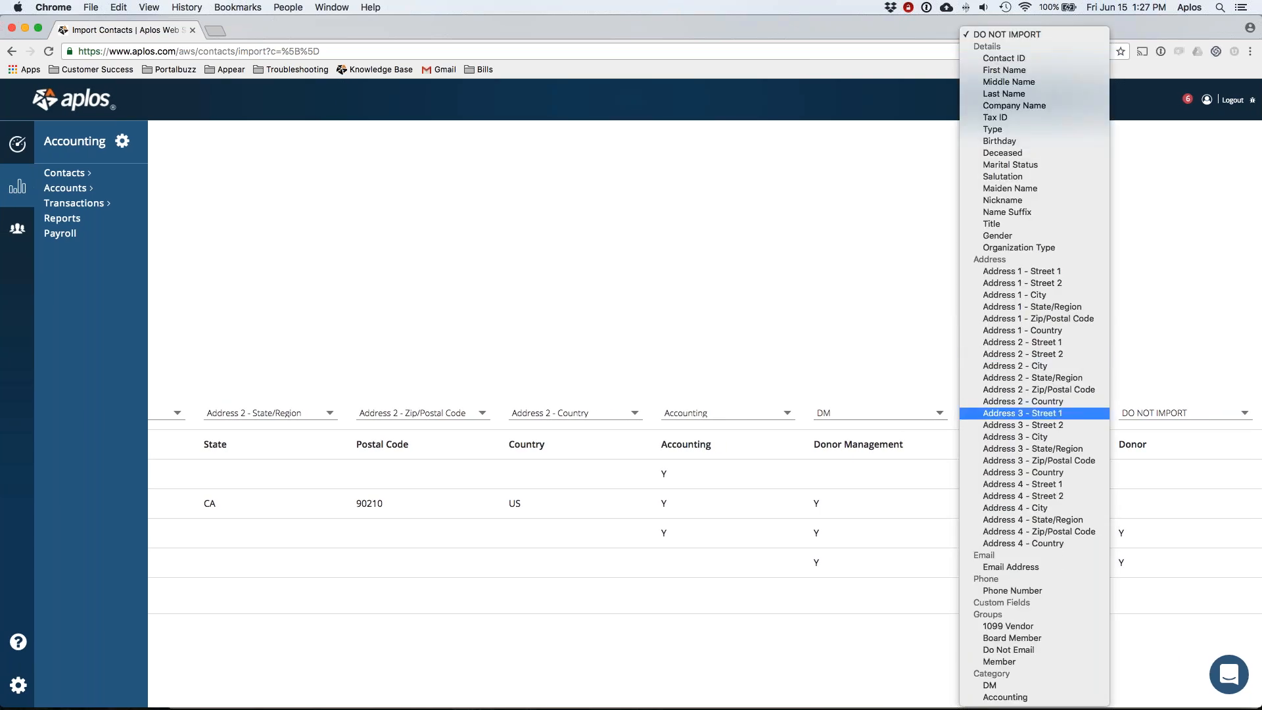
left_click(1006, 631)
left_click(1130, 414)
scroll(1143, 355, "down", 5)
scroll(1183, 413, "down", 5)
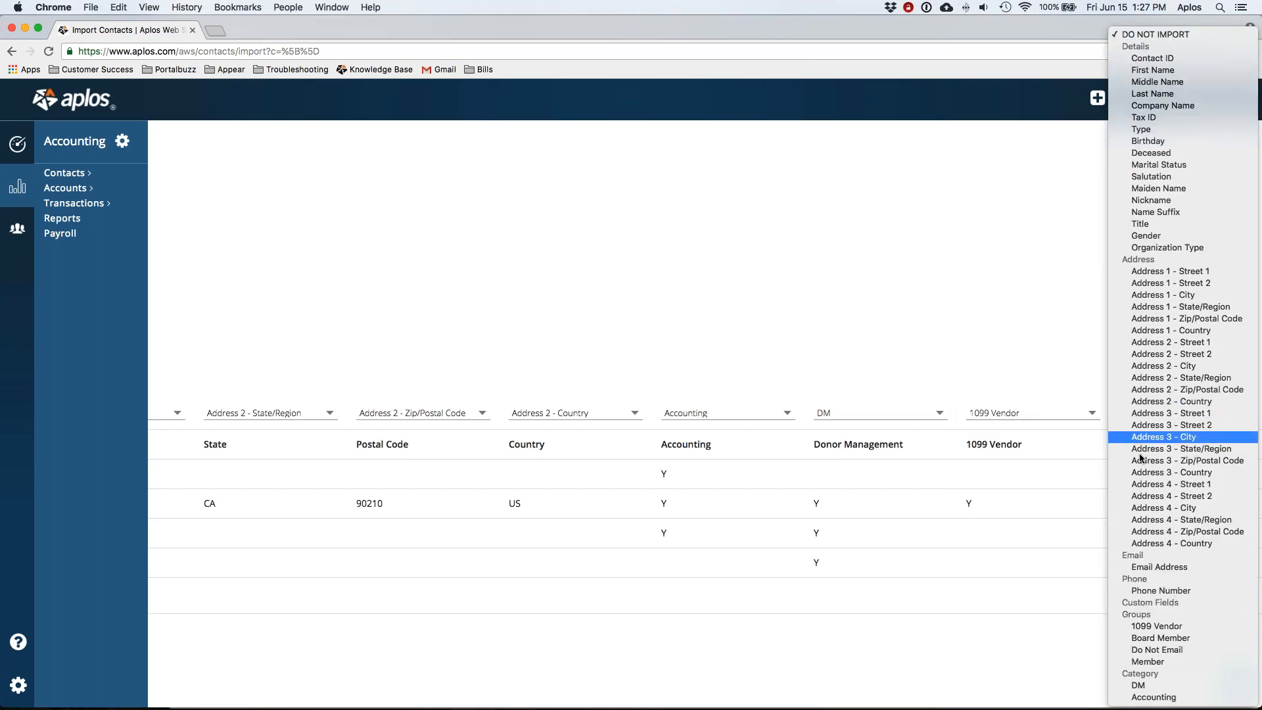
left_click(1155, 663)
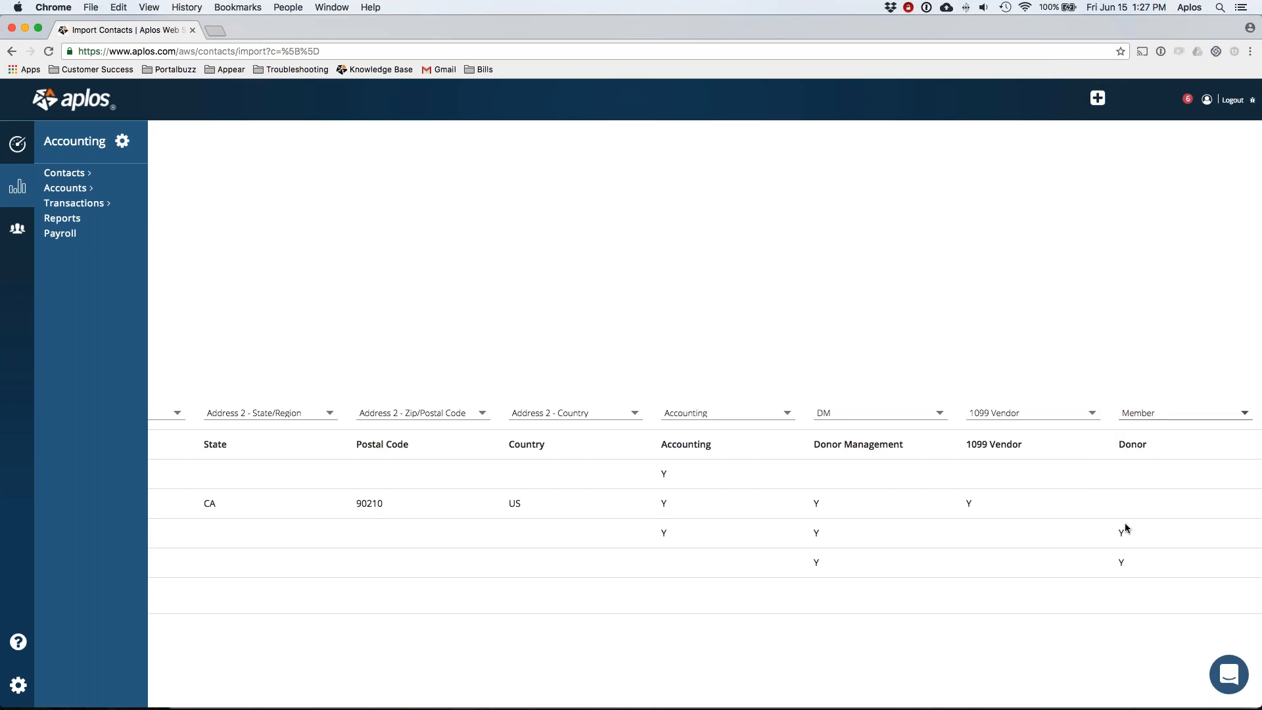
Import the contacts with the mapped columns and dismiss the Donation Widget chat message
scroll(1009, 504, "left", 5)
scroll(1010, 503, "left", 15)
scroll(1009, 504, "left", 9)
scroll(1009, 504, "left", 4)
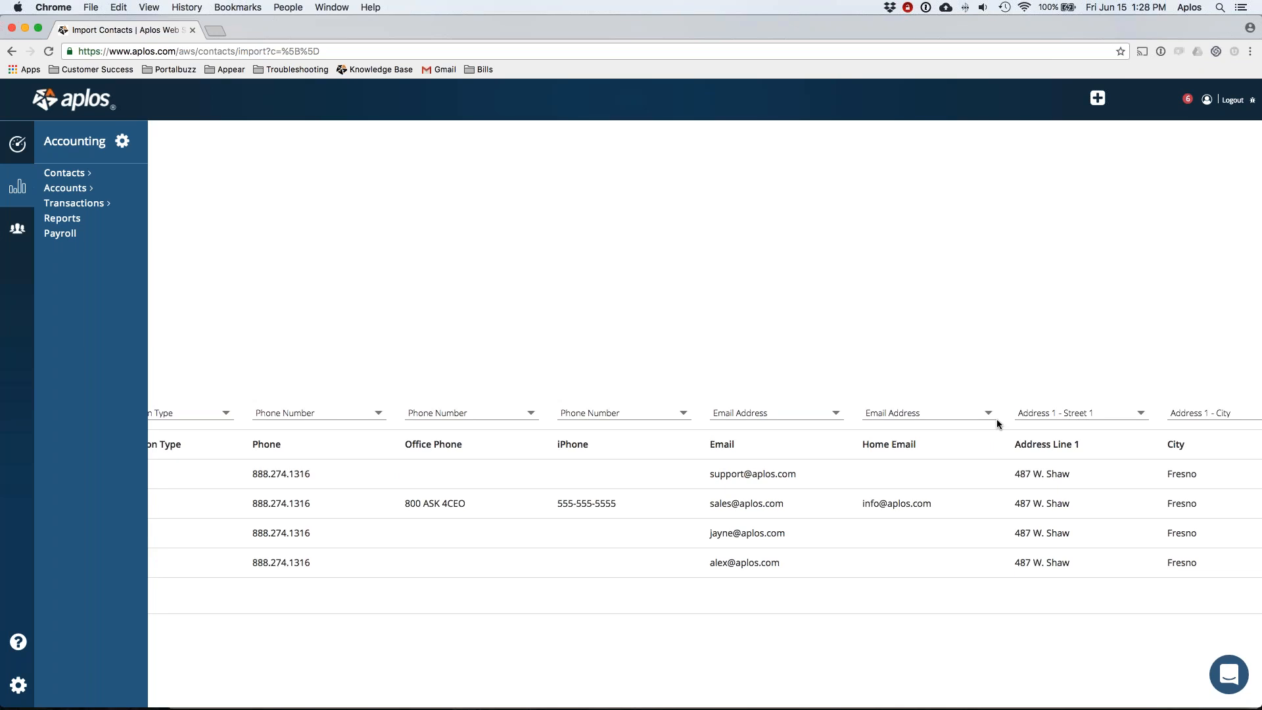
scroll(708, 454, "left", 4)
scroll(707, 453, "right", 3)
scroll(708, 455, "right", 1)
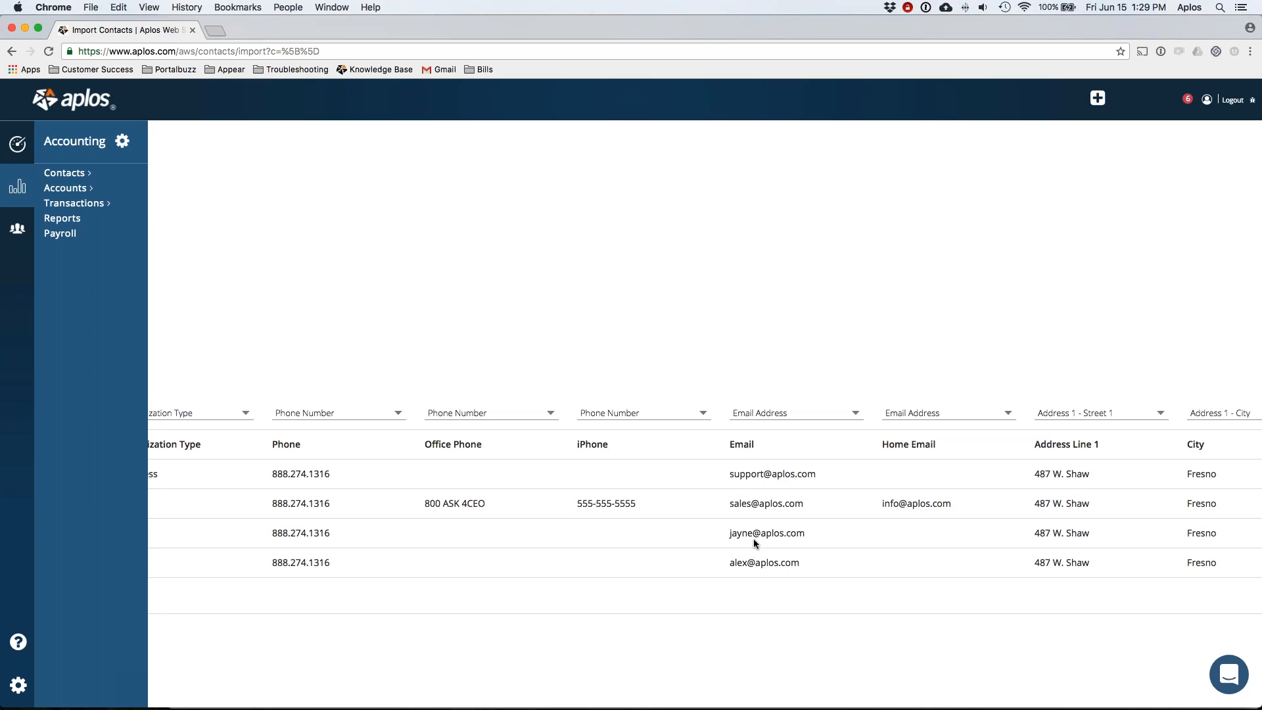
scroll(754, 539, "left", 1)
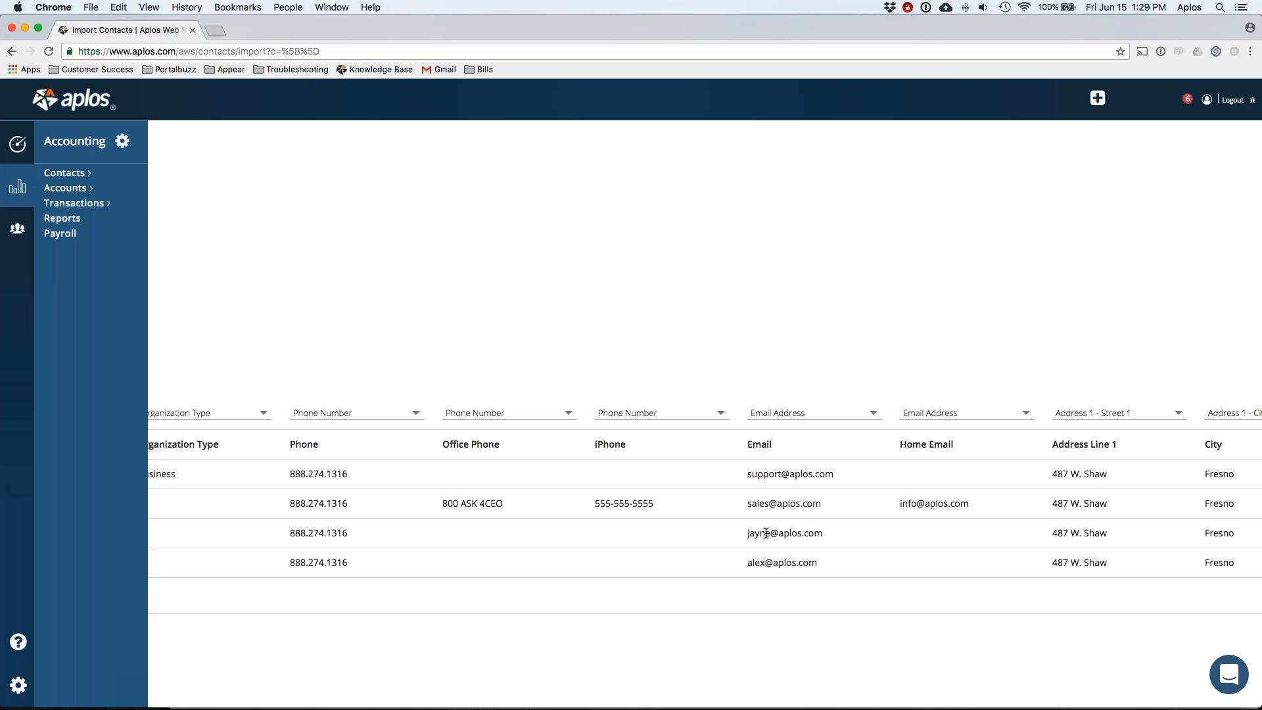
scroll(765, 533, "left", 15)
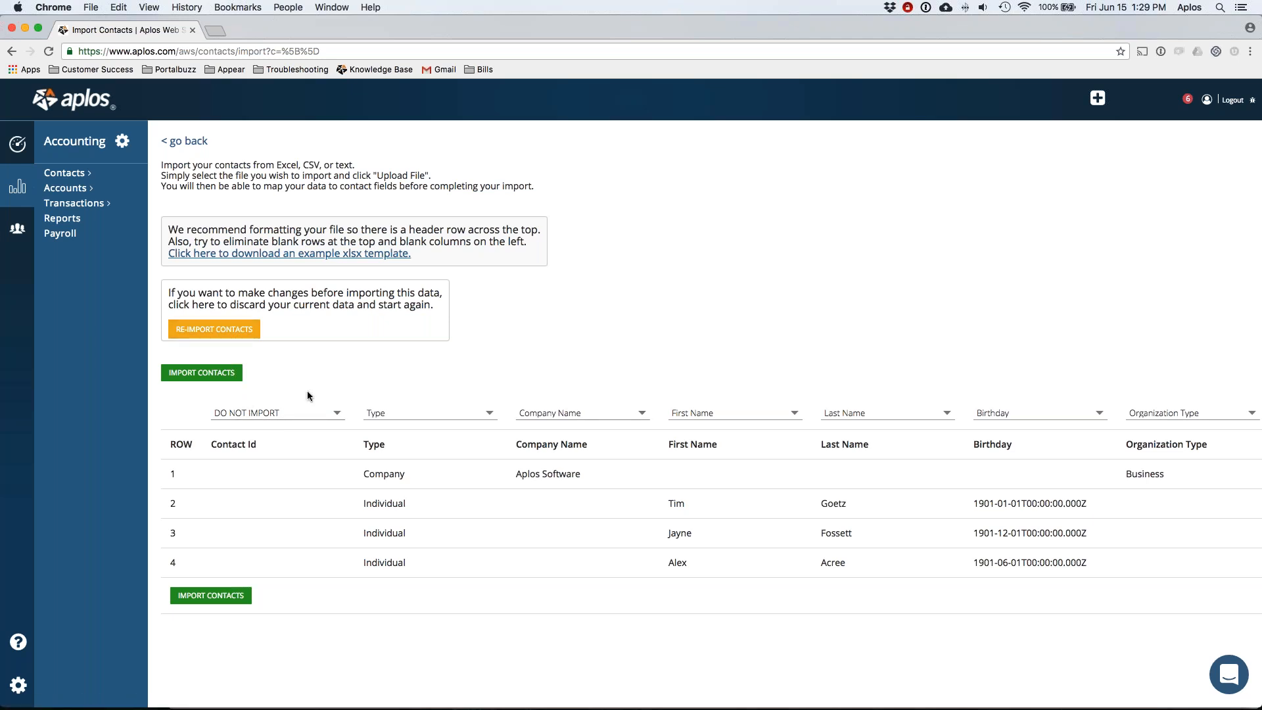
left_click(198, 373)
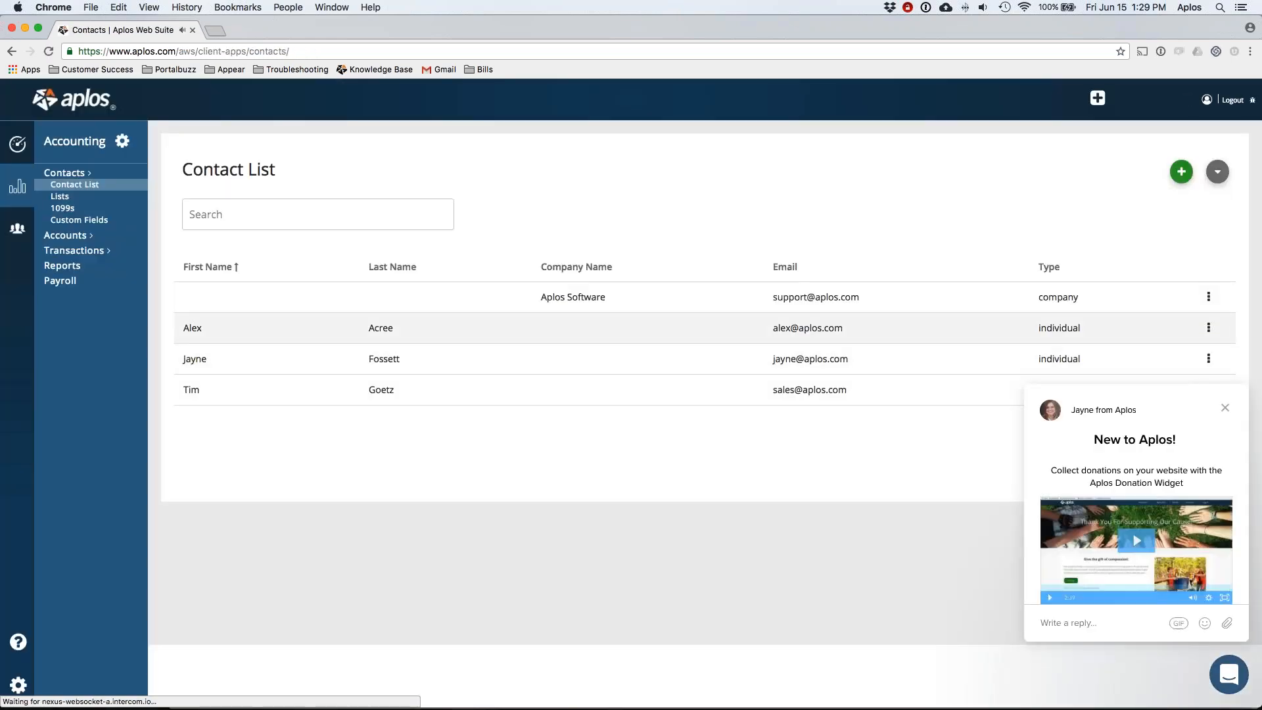
left_click(1225, 408)
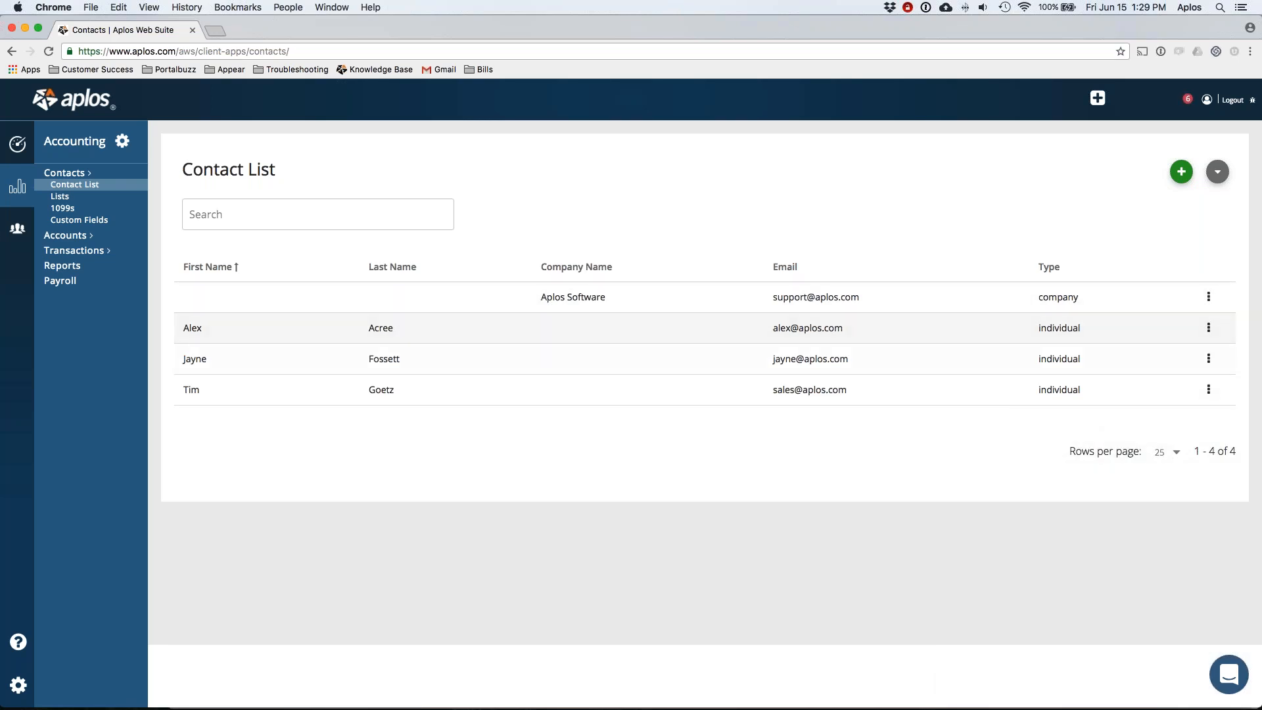
View the details of the imported Aplos Software contact and highlight its contact ID in the page's web address
left_click(805, 361)
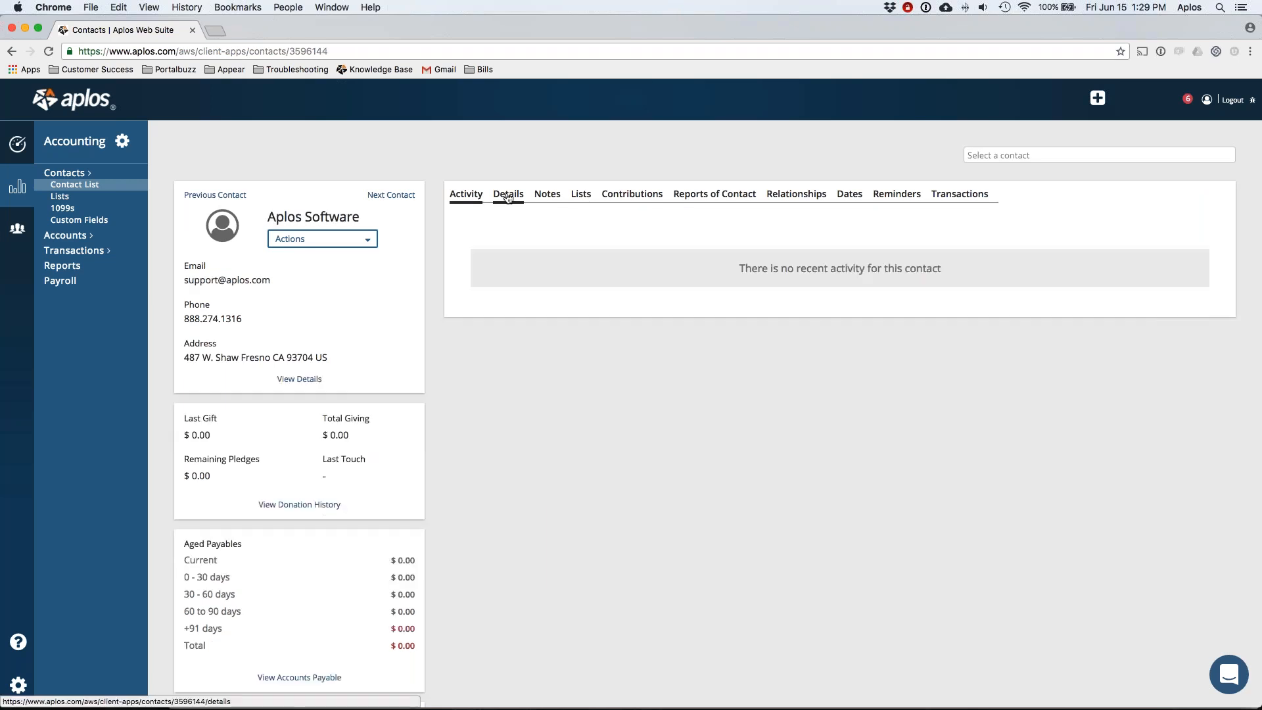
left_click(509, 197)
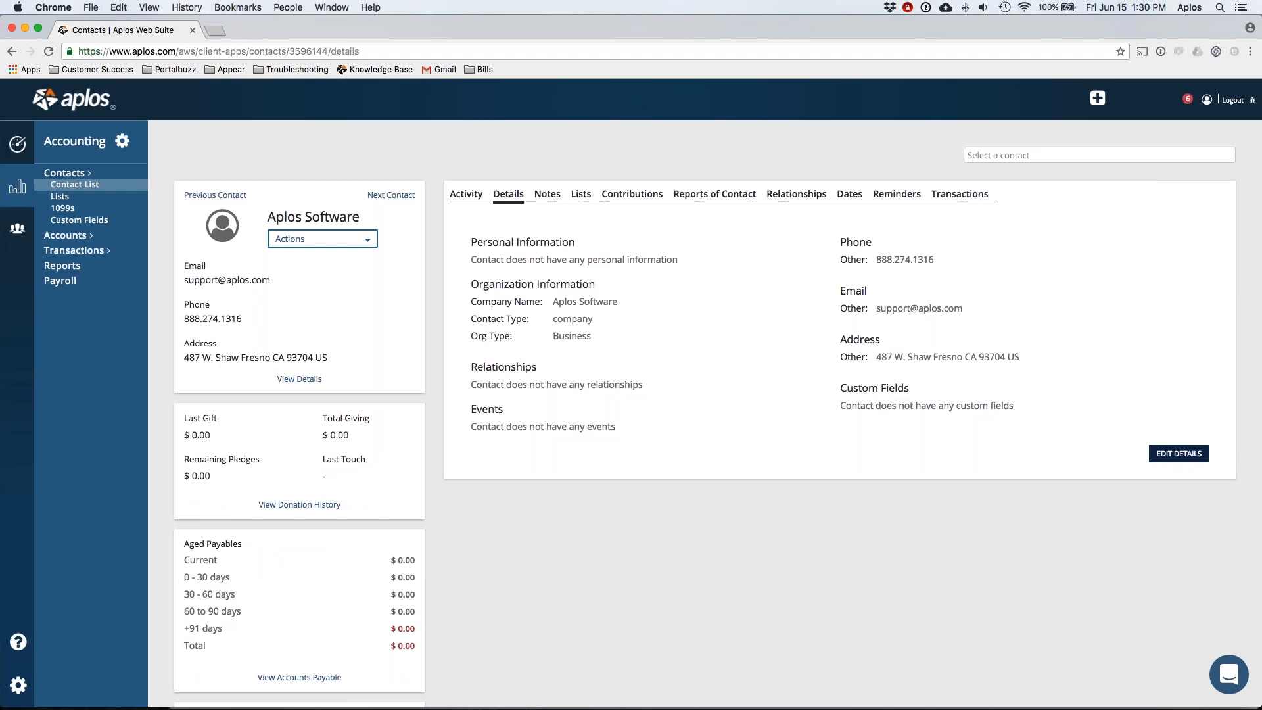
left_click(68, 186)
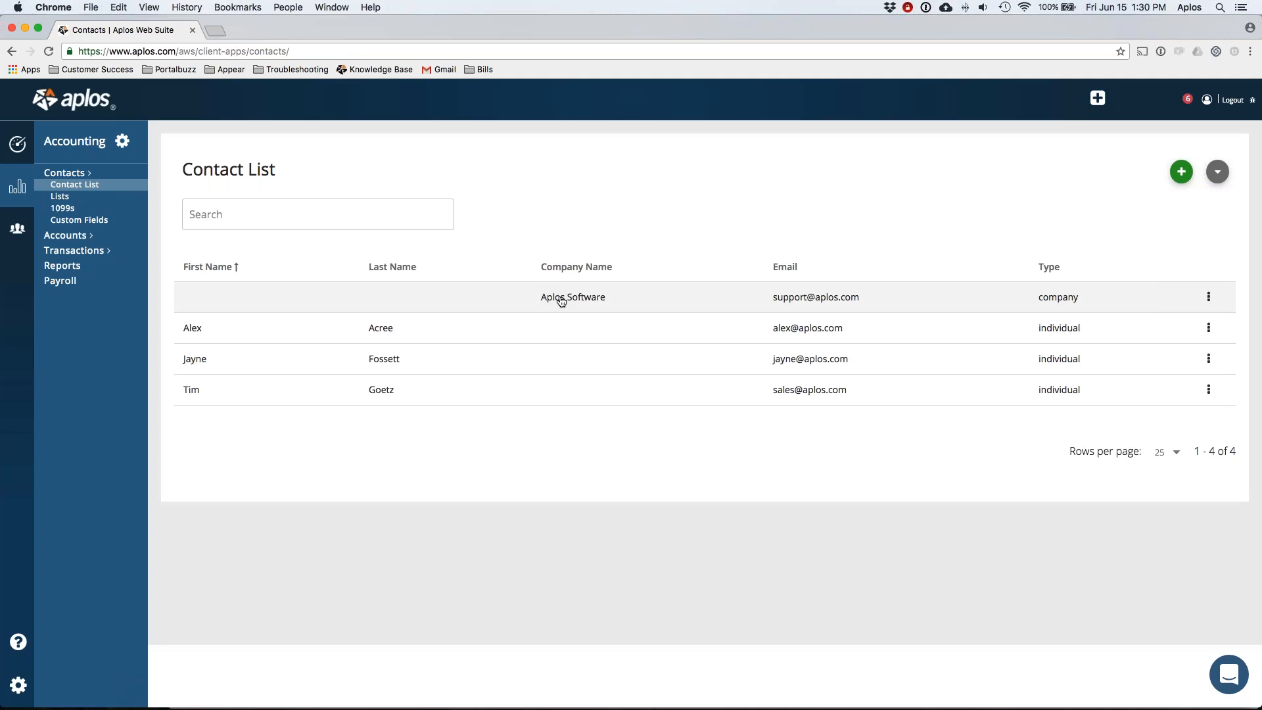
left_click(560, 302)
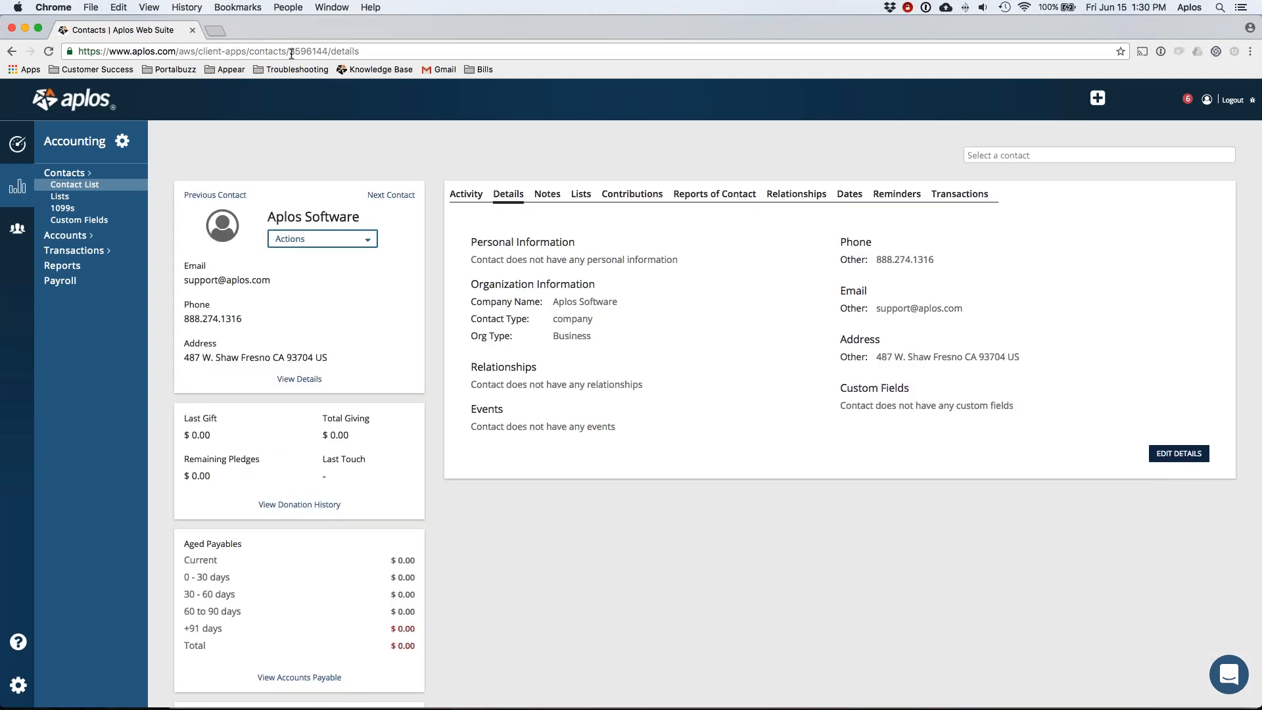
left_click_drag(291, 52, 327, 51)
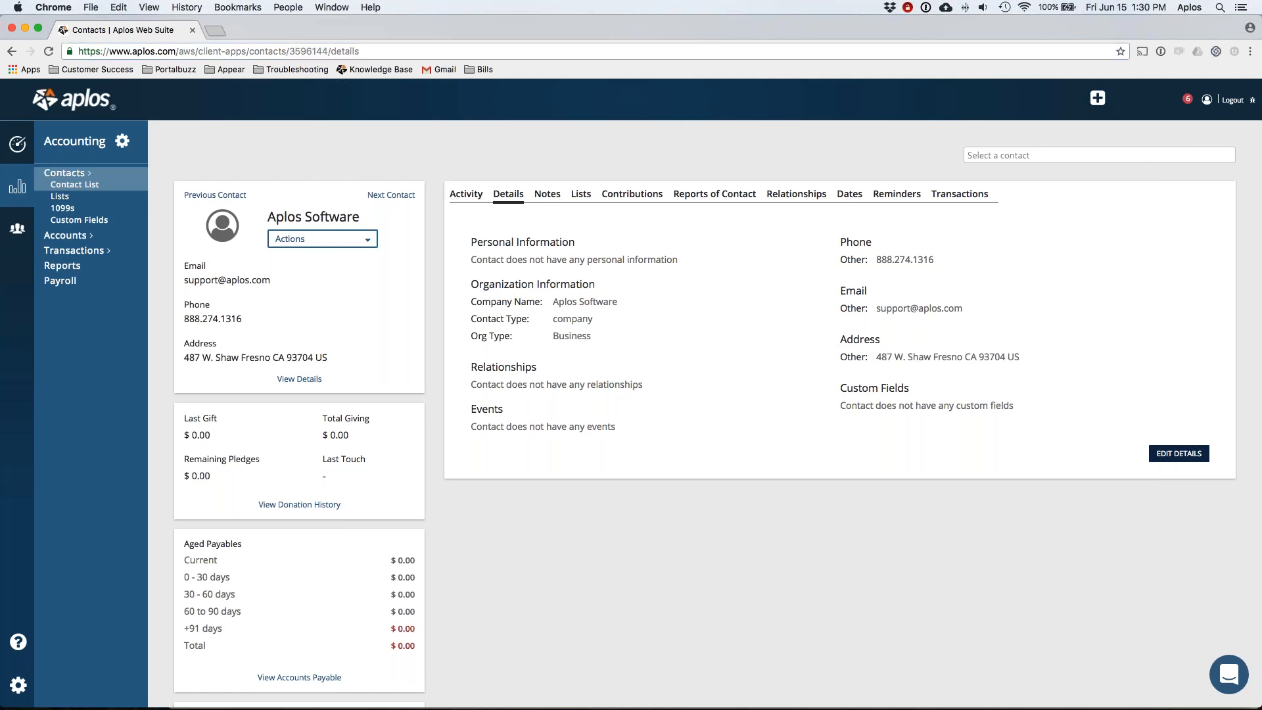
Export the contact list from Aplos and open the downloaded Contact List.xlsx in Excel
left_click(93, 187)
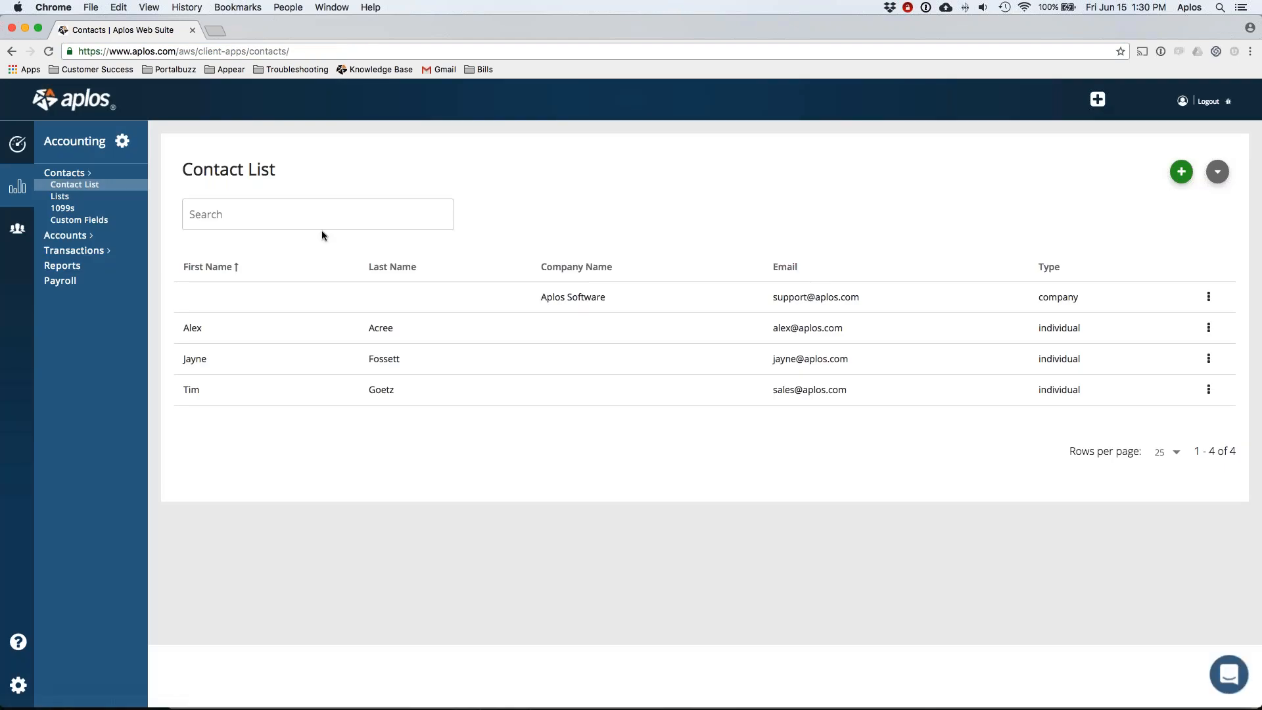
left_click(1217, 173)
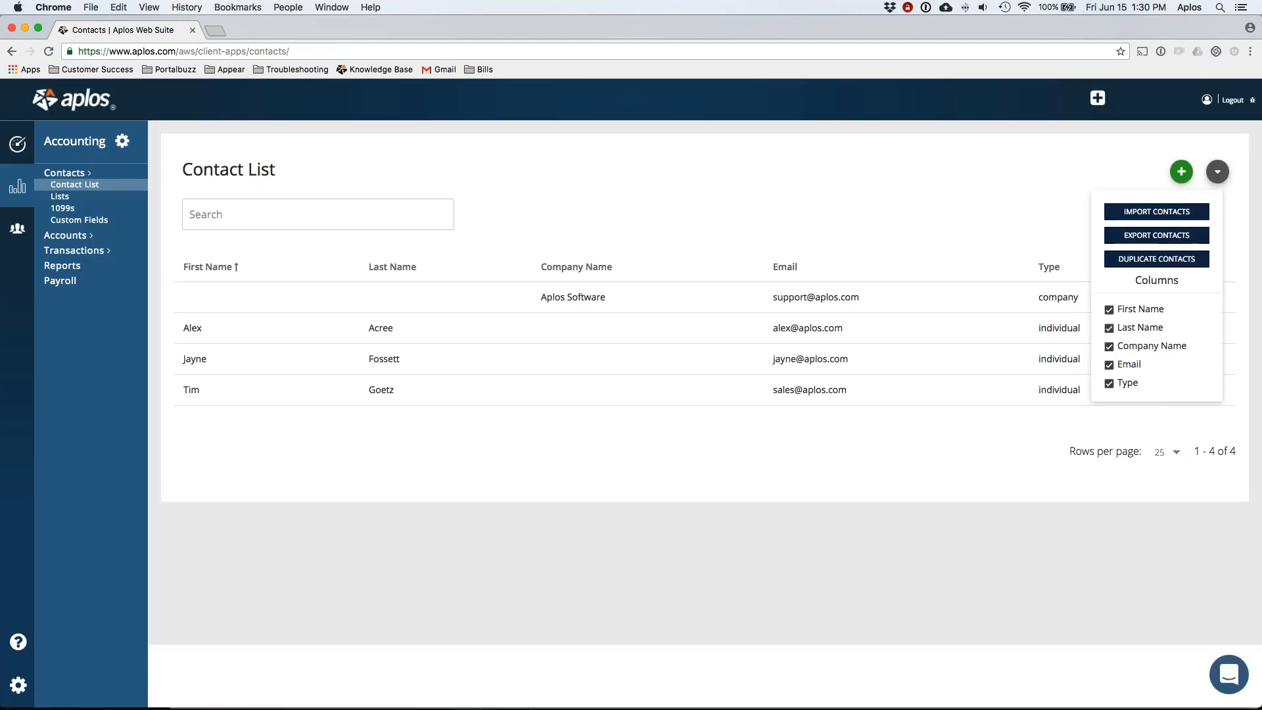
left_click(1145, 232)
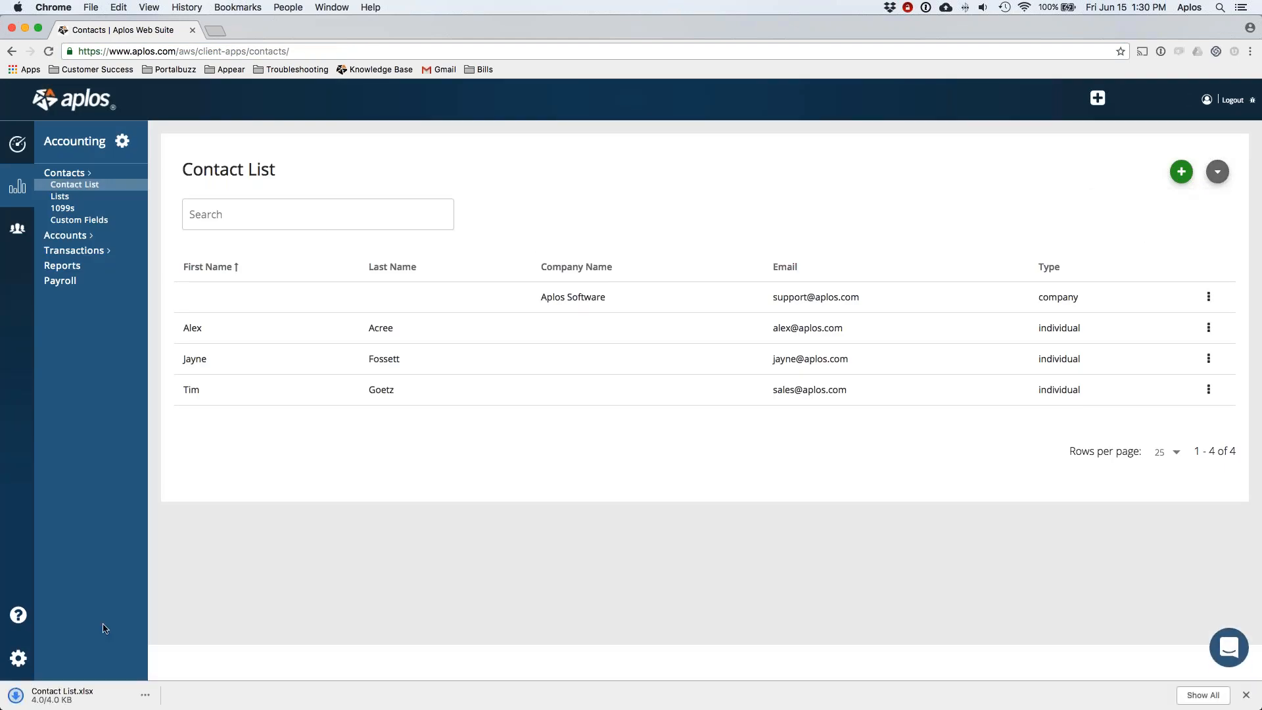
left_click(92, 696)
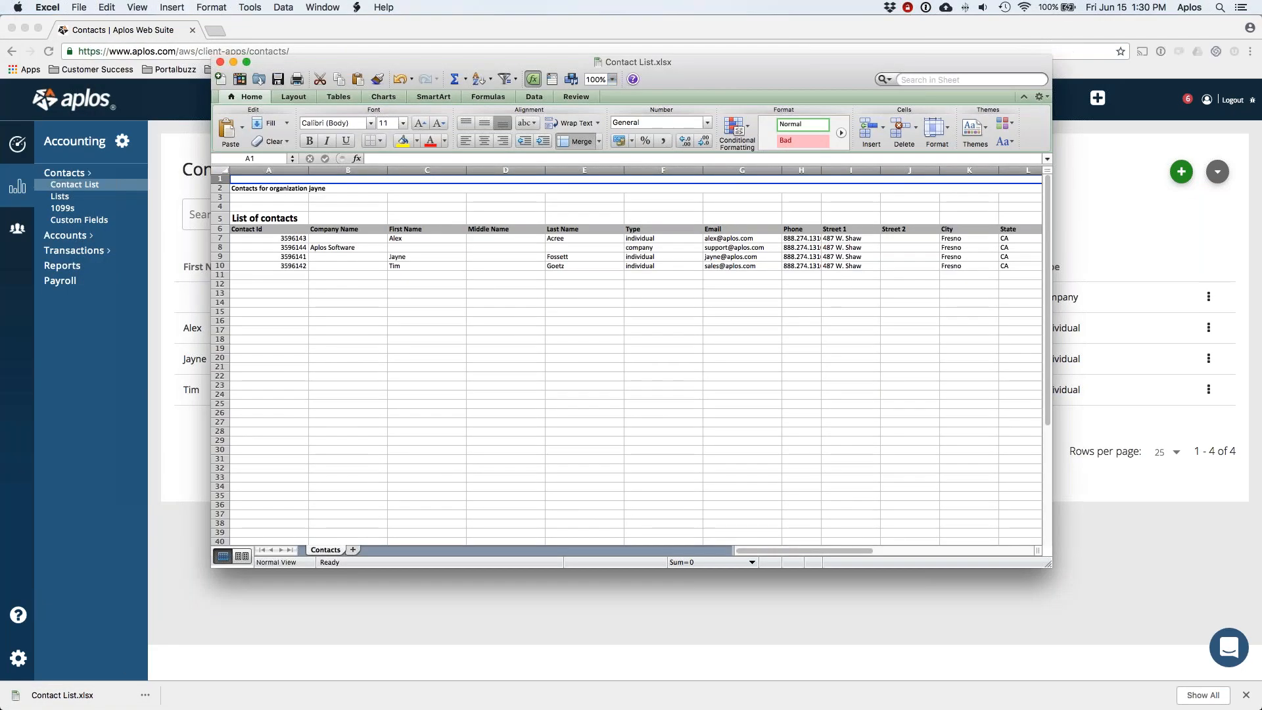
Select the four exported contact IDs, then bring up AplosContactsImport.xlsx and arrange it alongside the exported list
left_click_drag(282, 238, 284, 263)
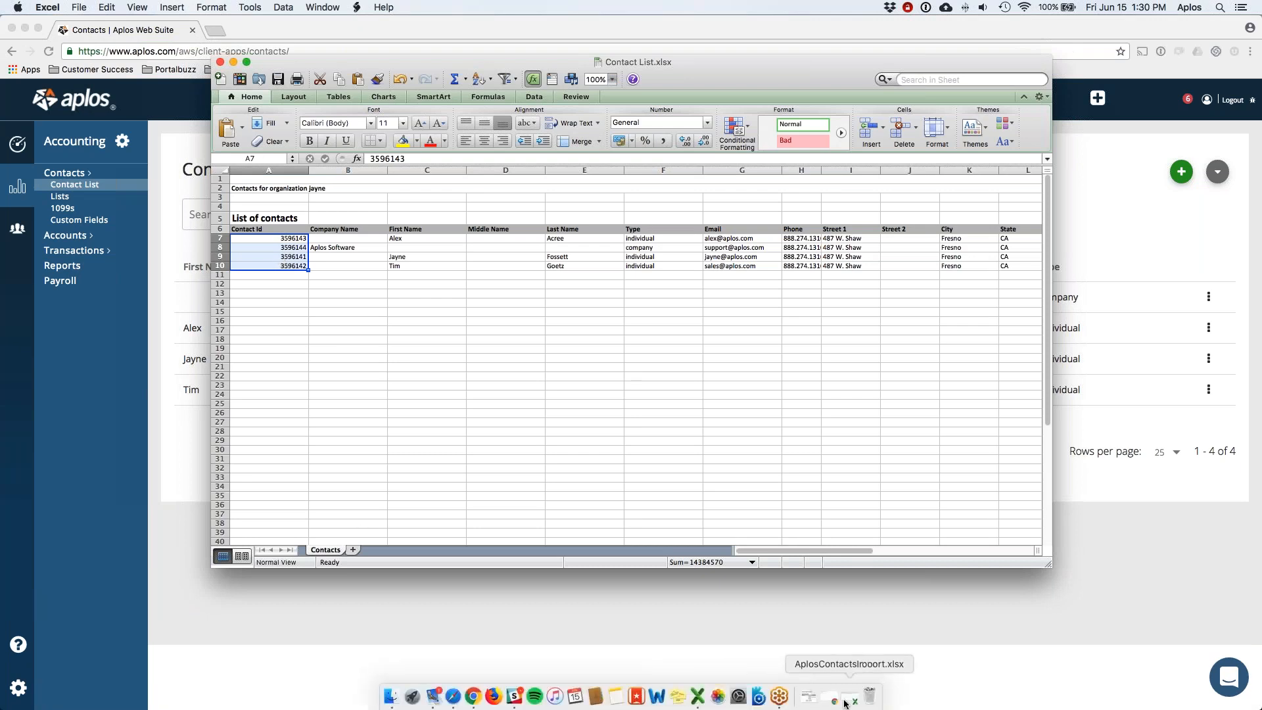
left_click(843, 692)
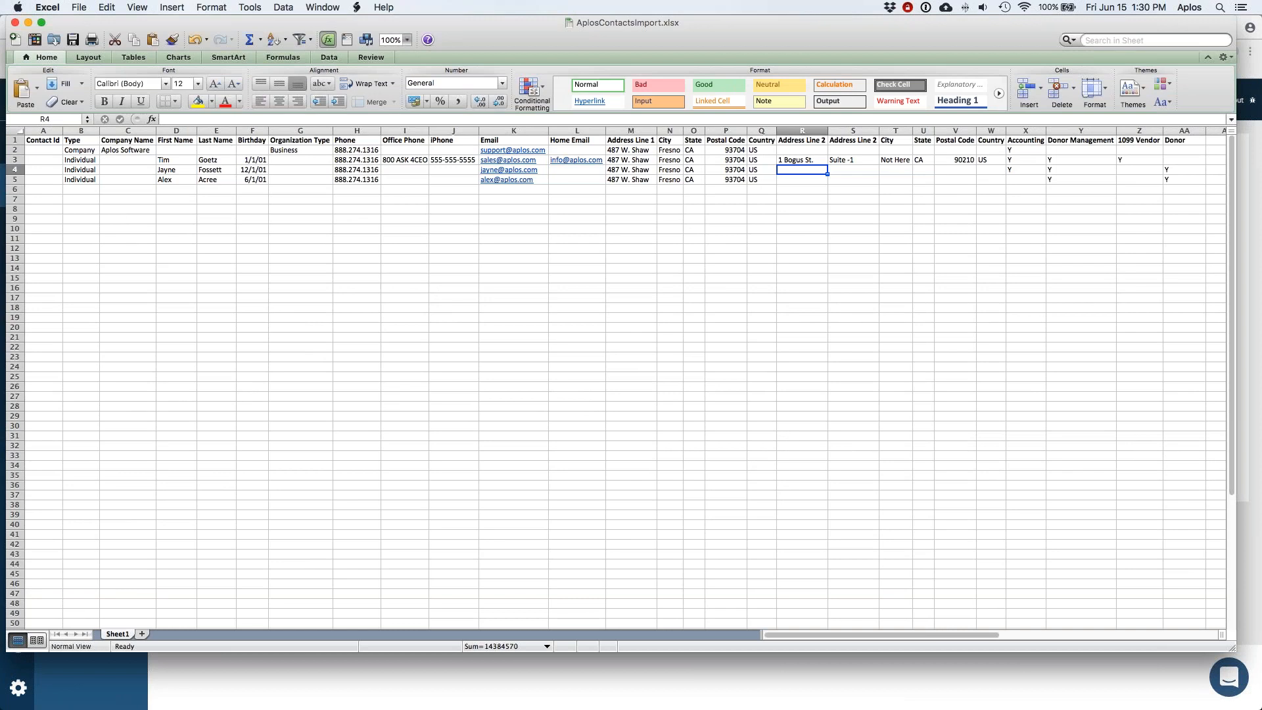
left_click_drag(7, 13, 122, 61)
Copy the Aplos Software contact ID from Contact List.xlsx into cell A2 of AplosContactsImport.xlsx
left_click(131, 247)
key("super+c")
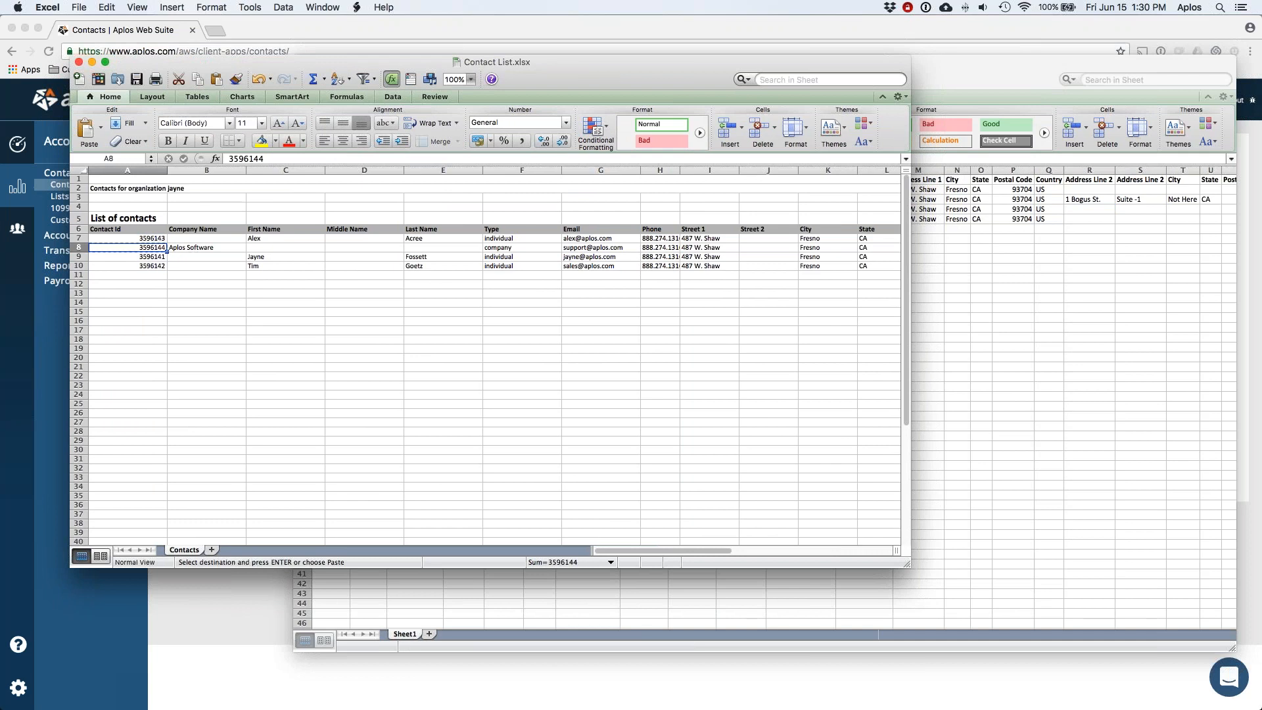
left_click(976, 76)
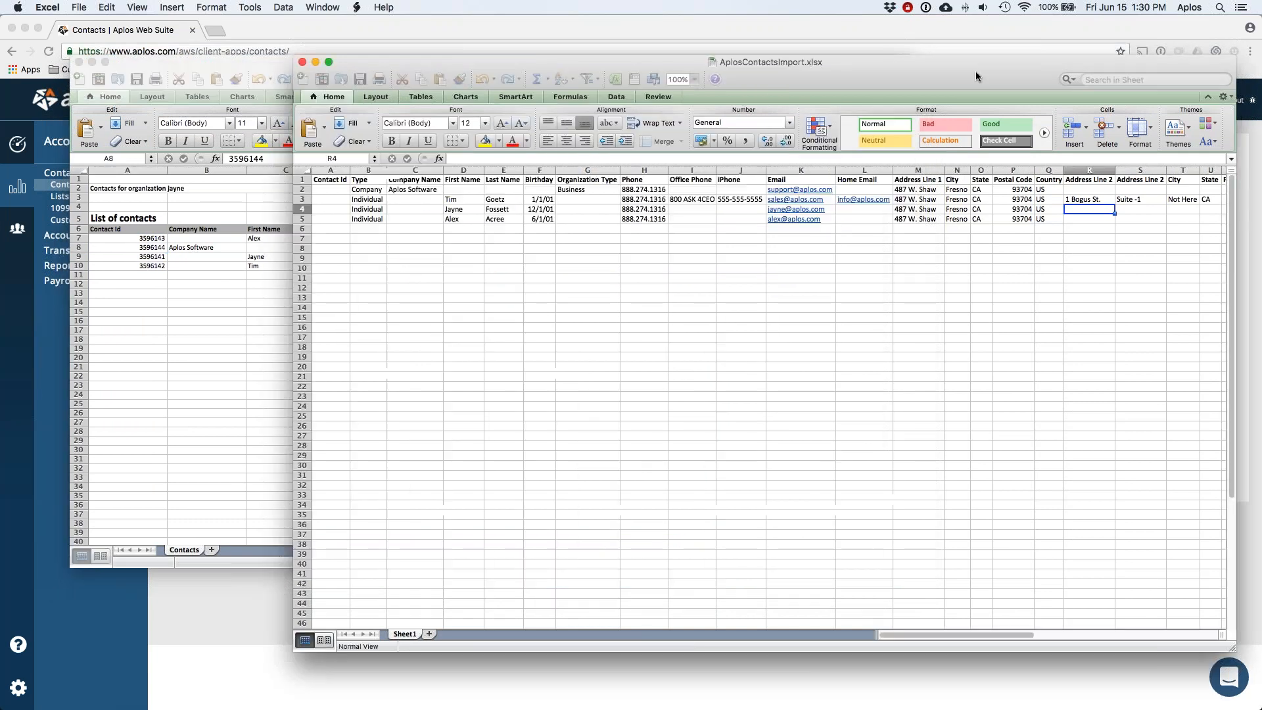
left_click(323, 189)
key("super+v")
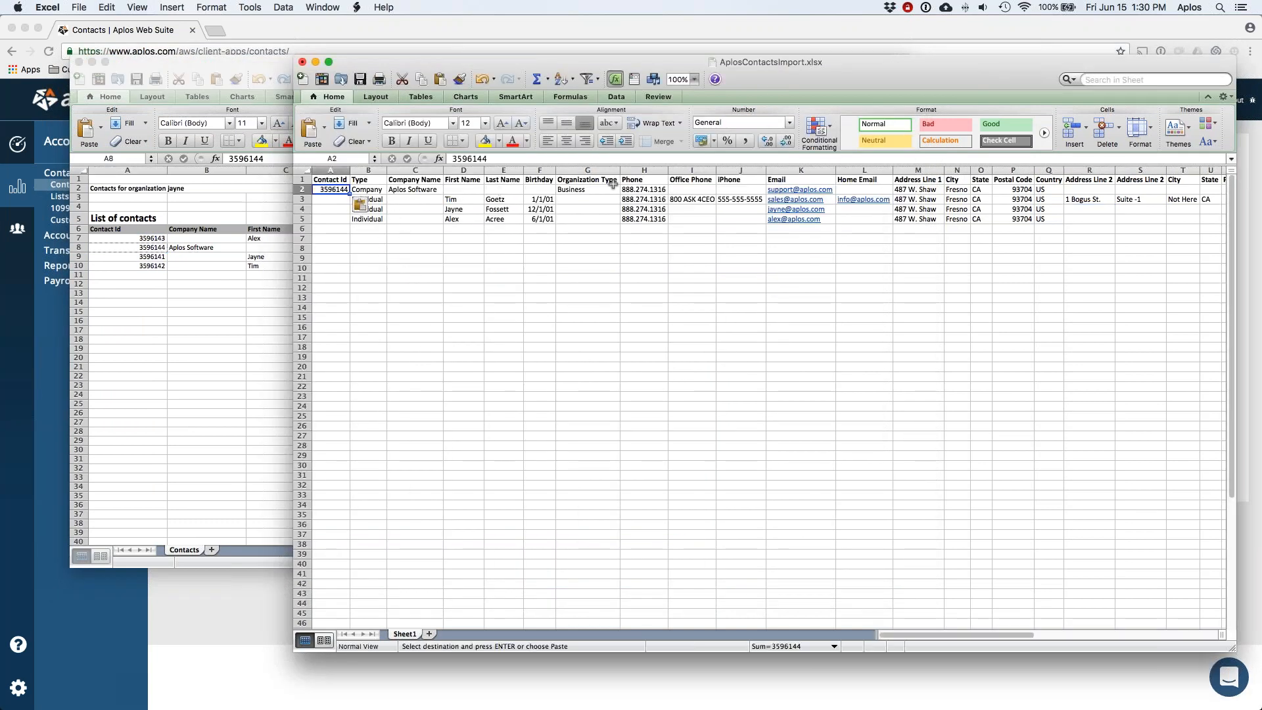
Clear the first address, city, state, postal code and country in the Aplos Software row of AplosContactsImport.xlsx, cells M2 to Q2
left_click(647, 190)
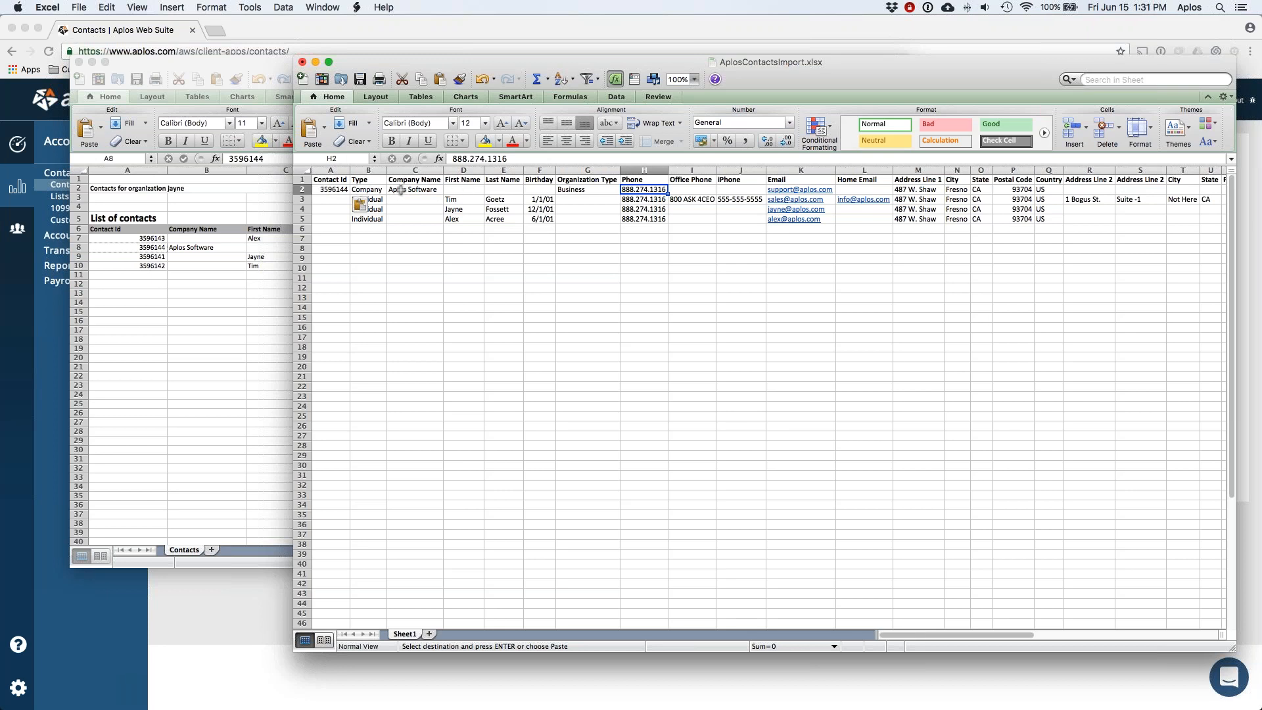
left_click(303, 189)
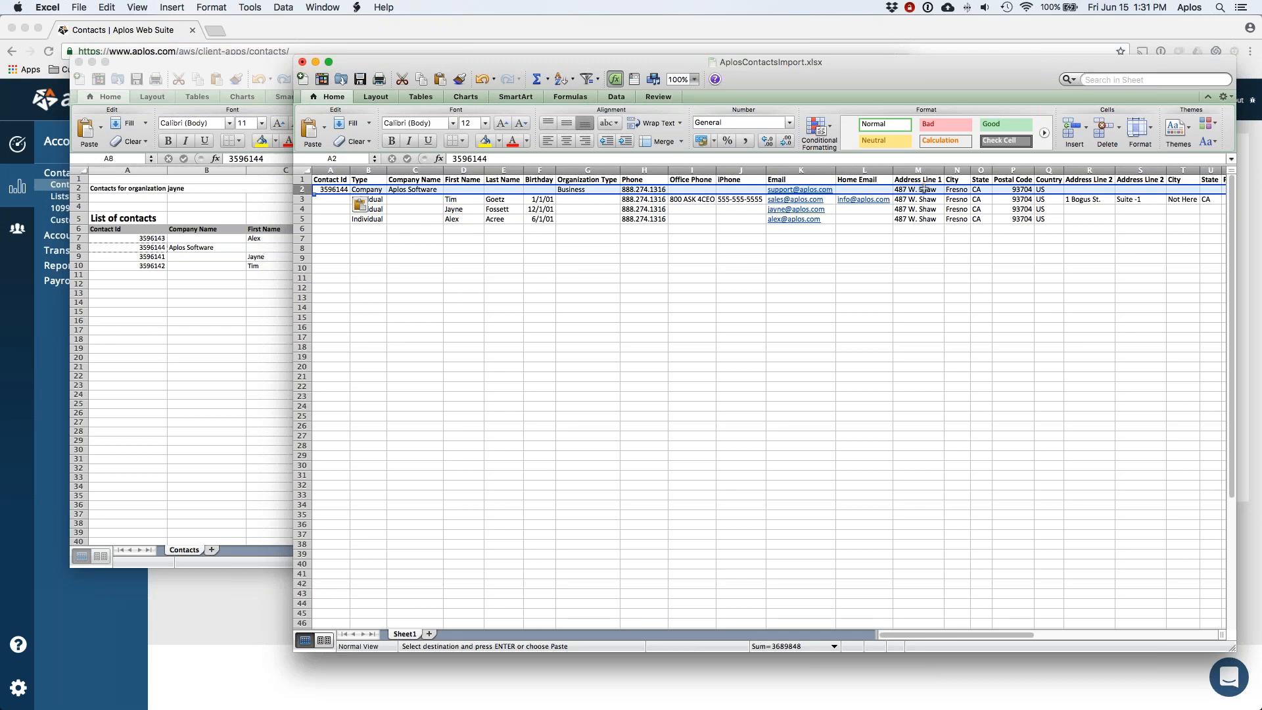
left_click_drag(912, 190, 1040, 190)
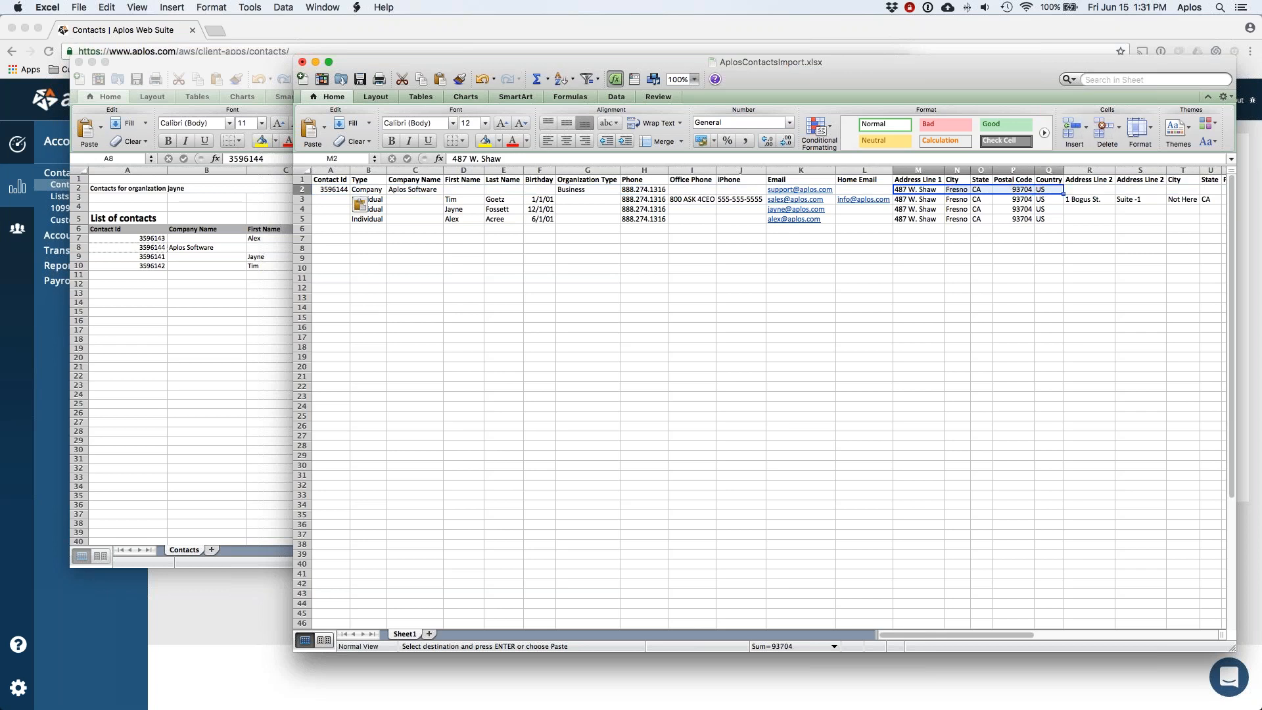
key("Delete")
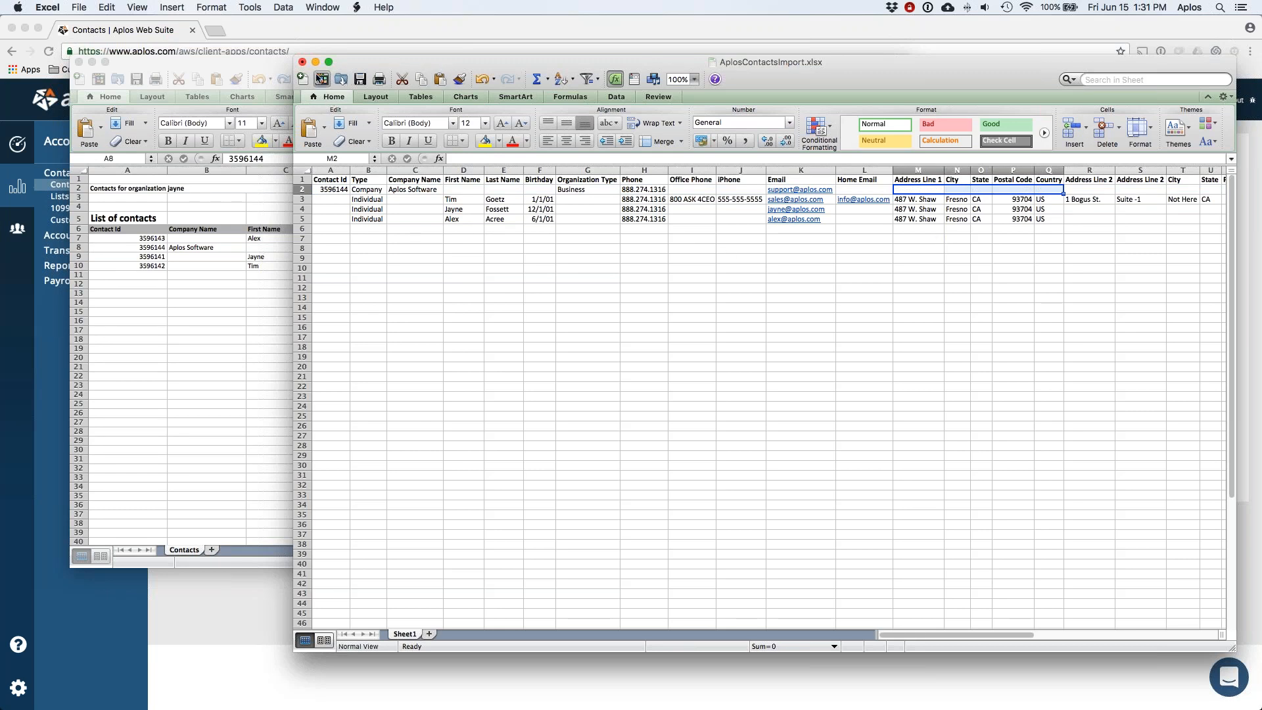
Switch back to the Aplos Contact List in Chrome, view the support chat's conversation and Help Center options, and close the chat
left_click(255, 37)
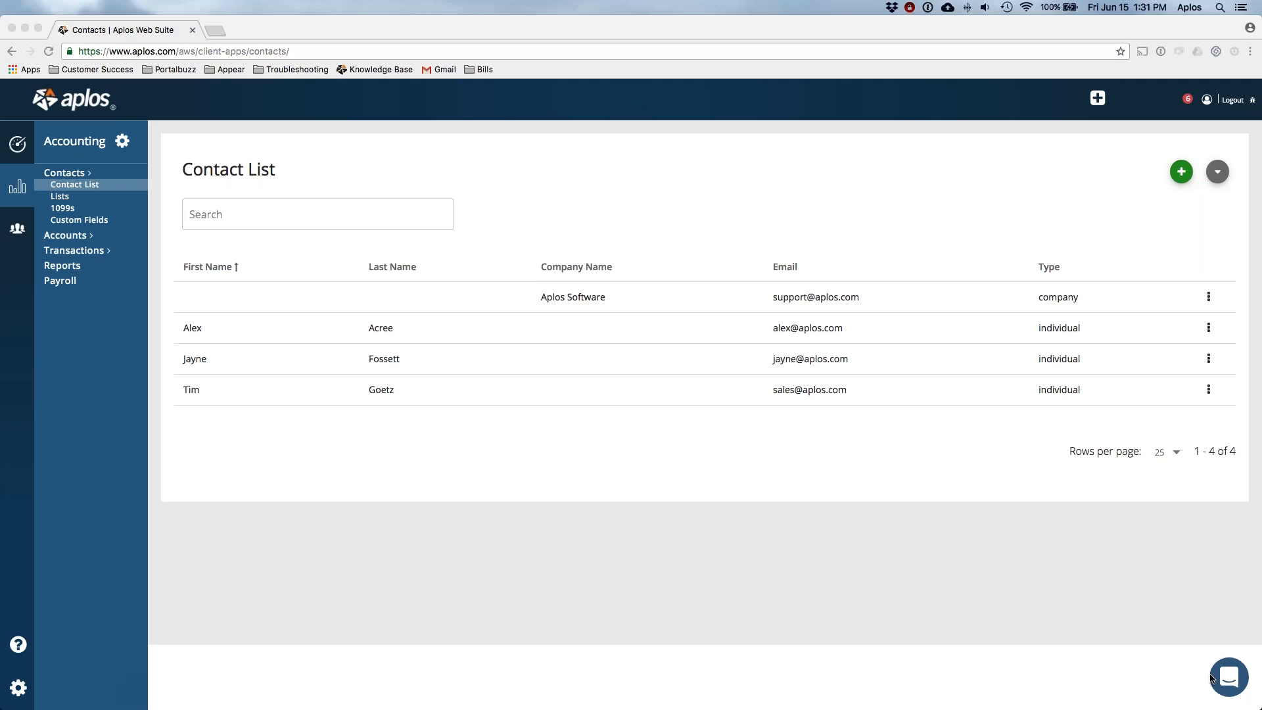
left_click(1230, 679)
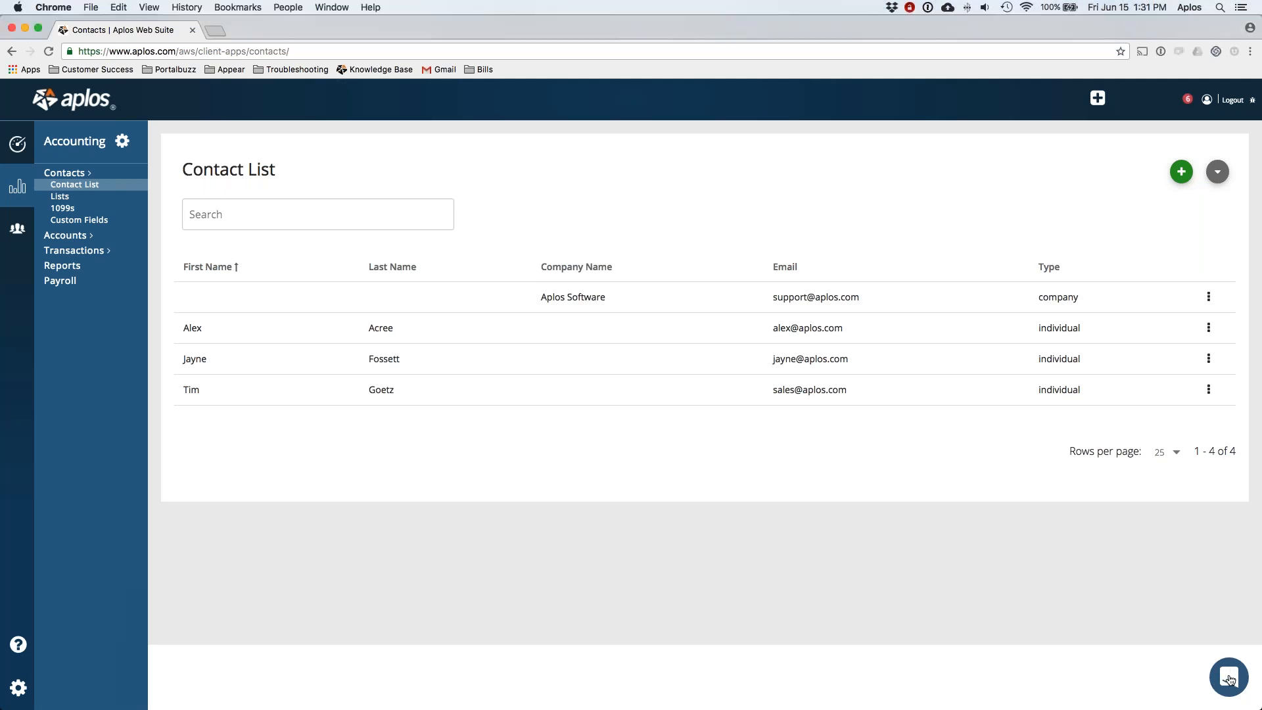
left_click(1229, 679)
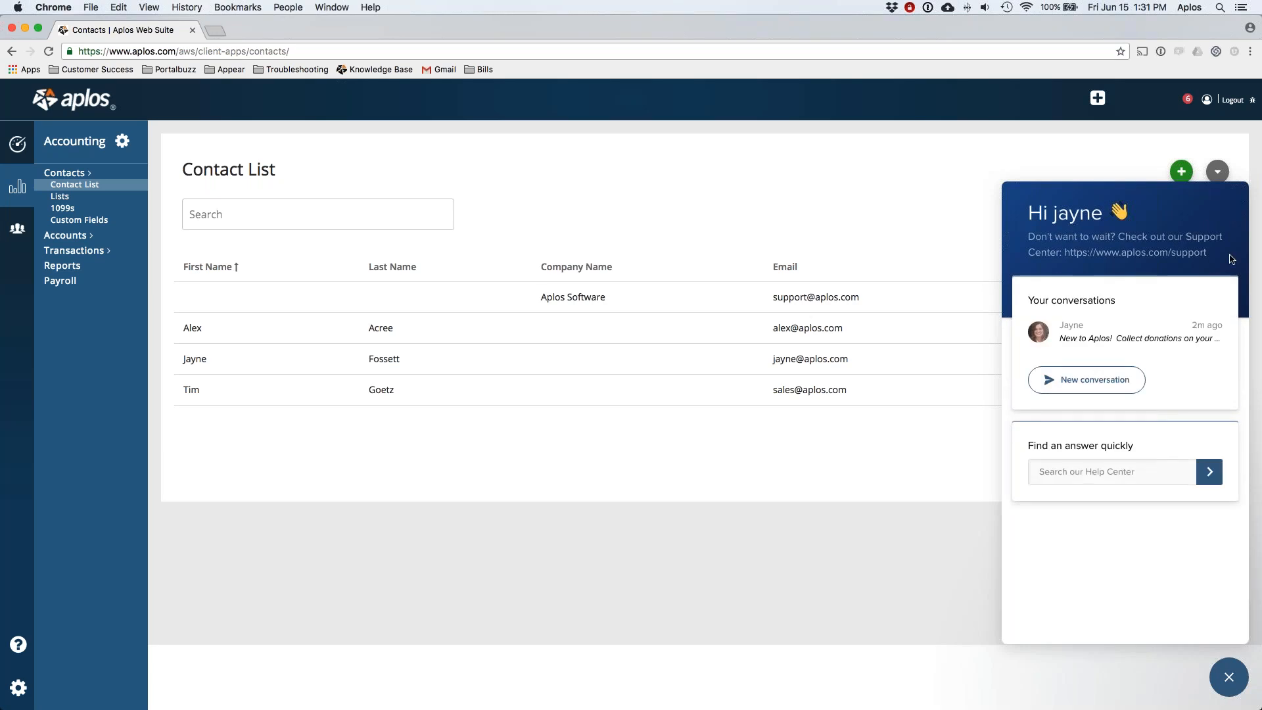
left_click(1229, 677)
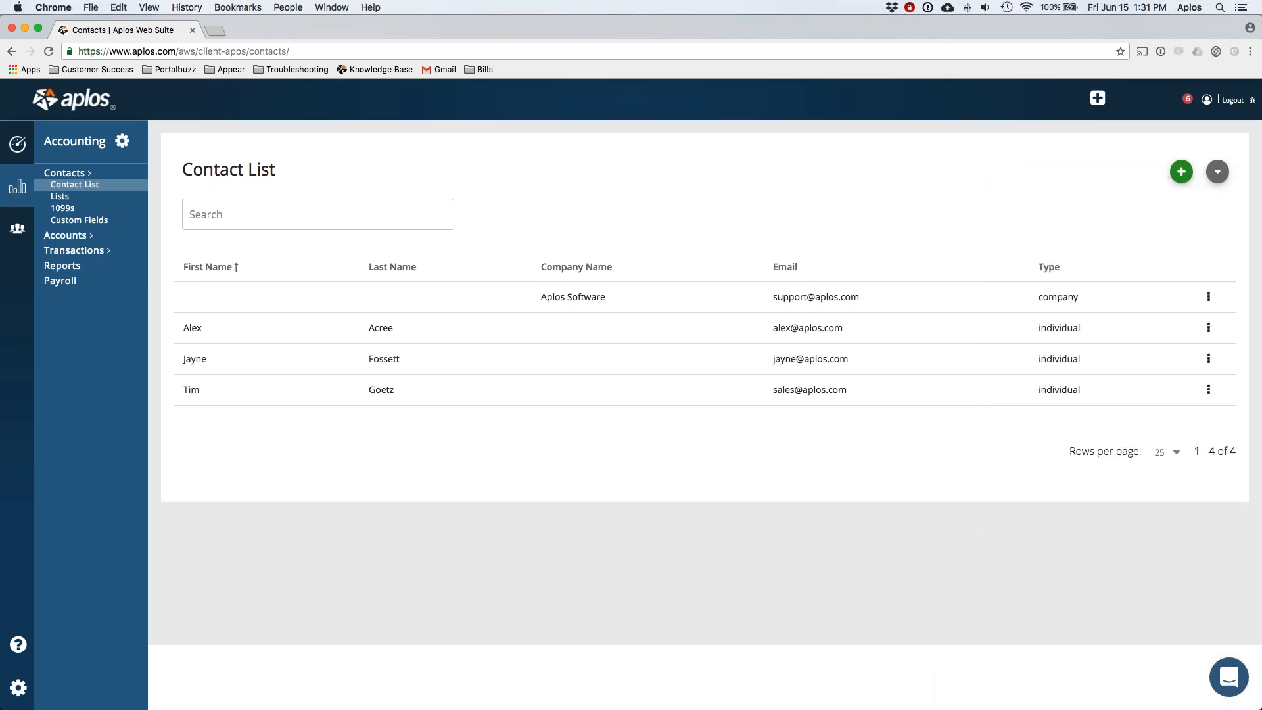